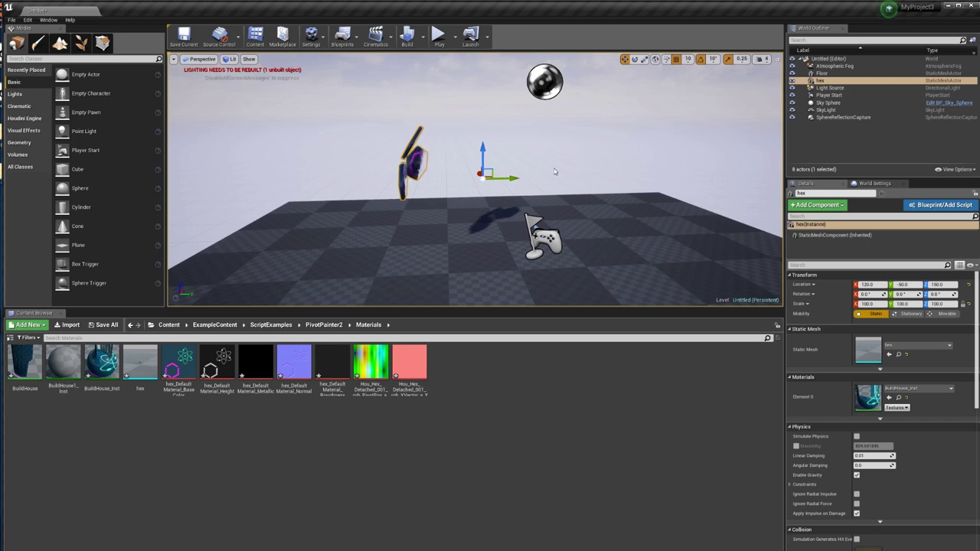
pyautogui.hotkey('alt', 'Tab')
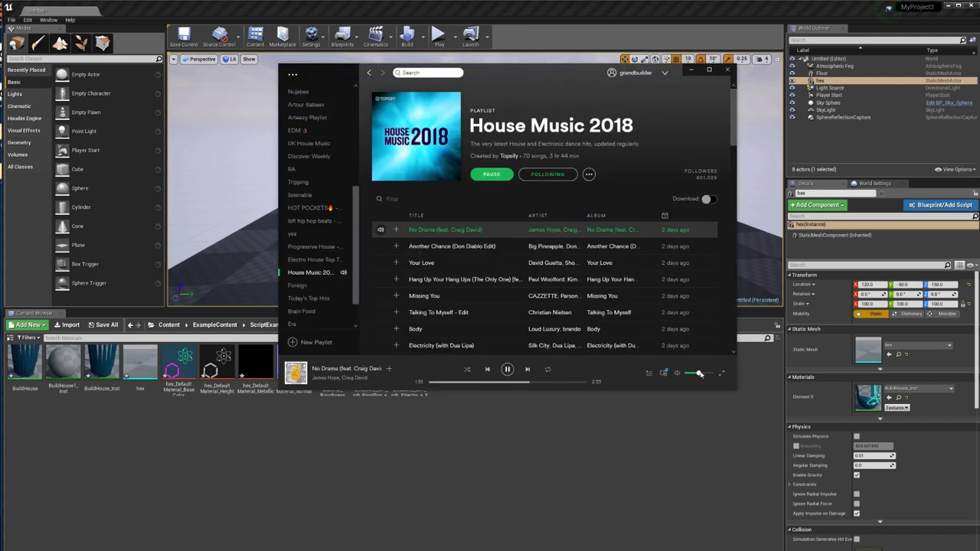
pyautogui.click(691, 70)
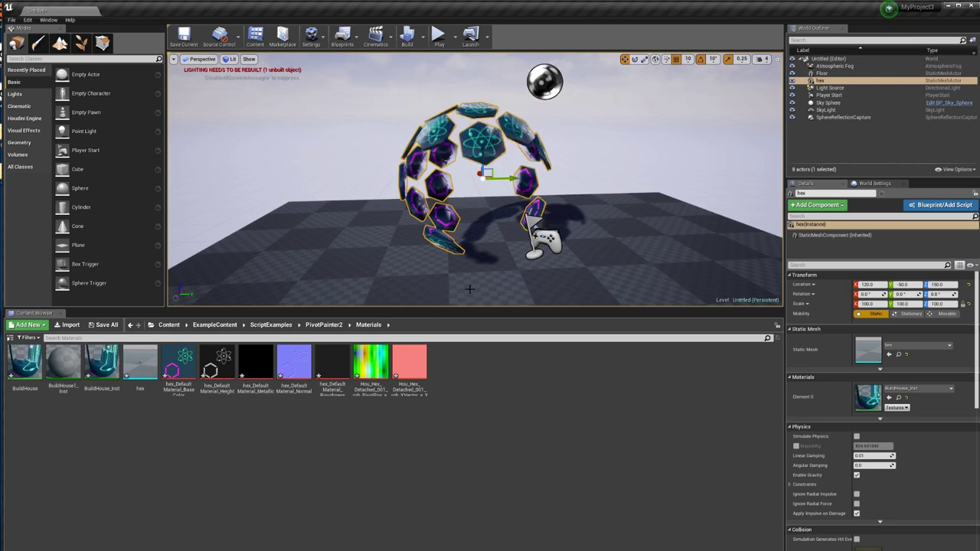
pyautogui.keyDown('alt'); pyautogui.moveTo(475, 294); pyautogui.dragTo(704, 294); pyautogui.keyUp('alt')
pyautogui.keyDown('alt'); pyautogui.moveTo(398, 288); pyautogui.dragTo(352, 276); pyautogui.keyUp('alt')
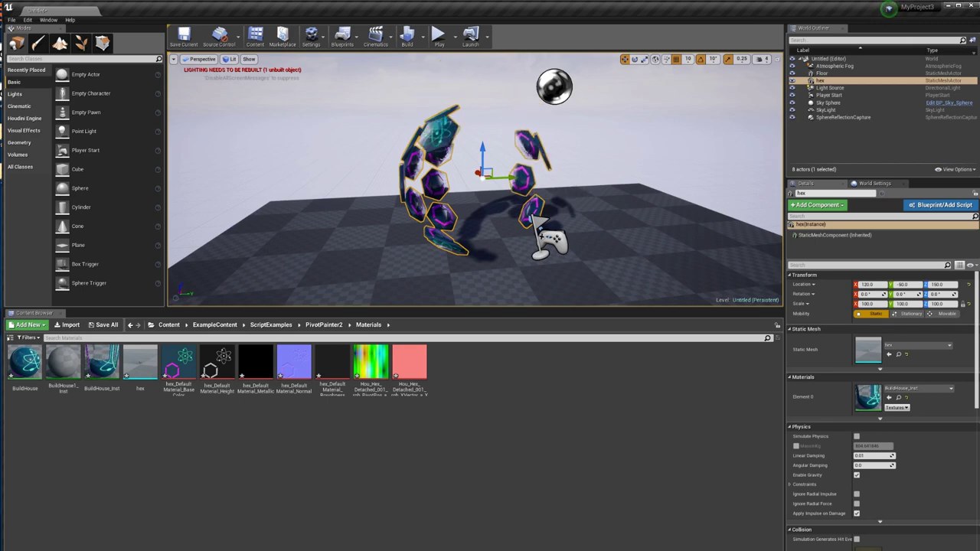
# Open the Reel project from the Epic Games Launcher and enlarge its editor window to fill the screen.
pyautogui.hotkey('alt', 'Tab')
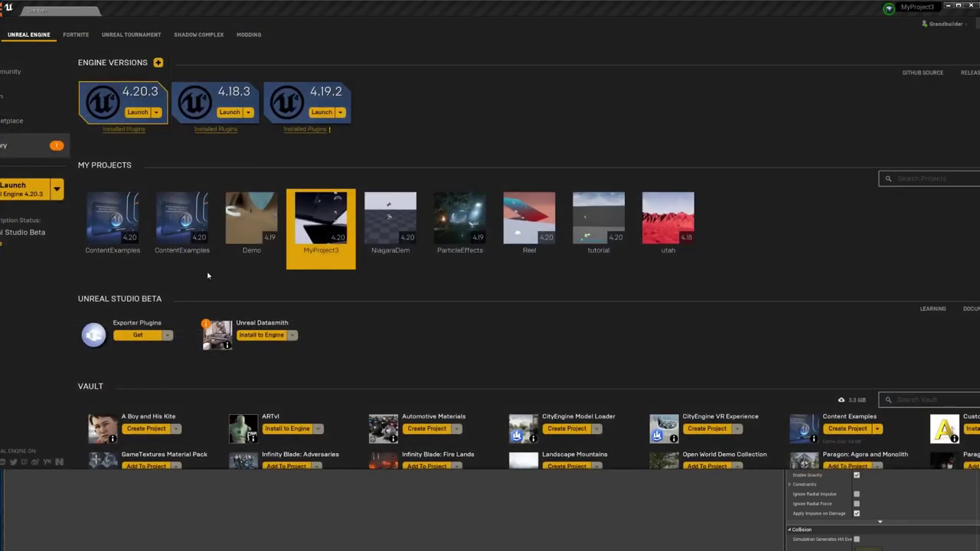
pyautogui.doubleClick(529, 218)
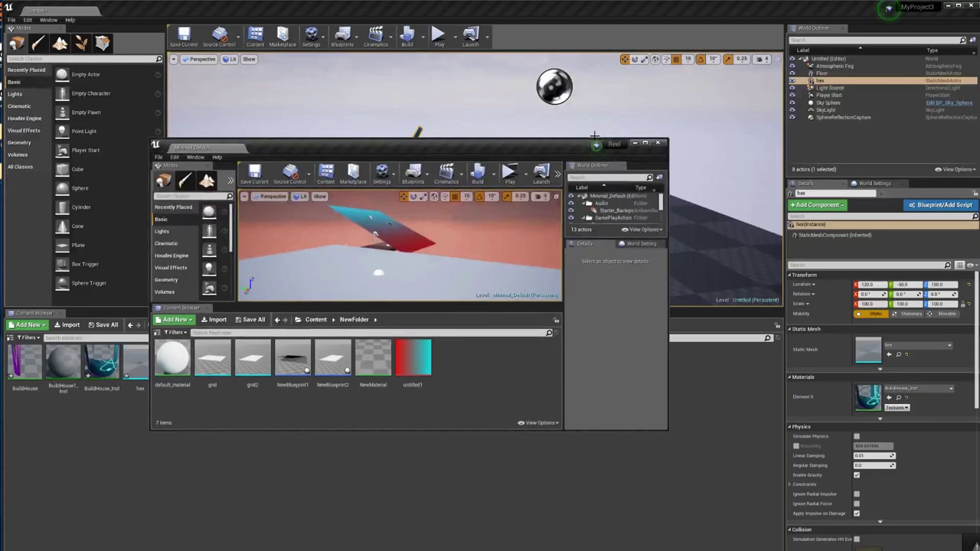
pyautogui.moveTo(594, 138); pyautogui.dragTo(588, 3)
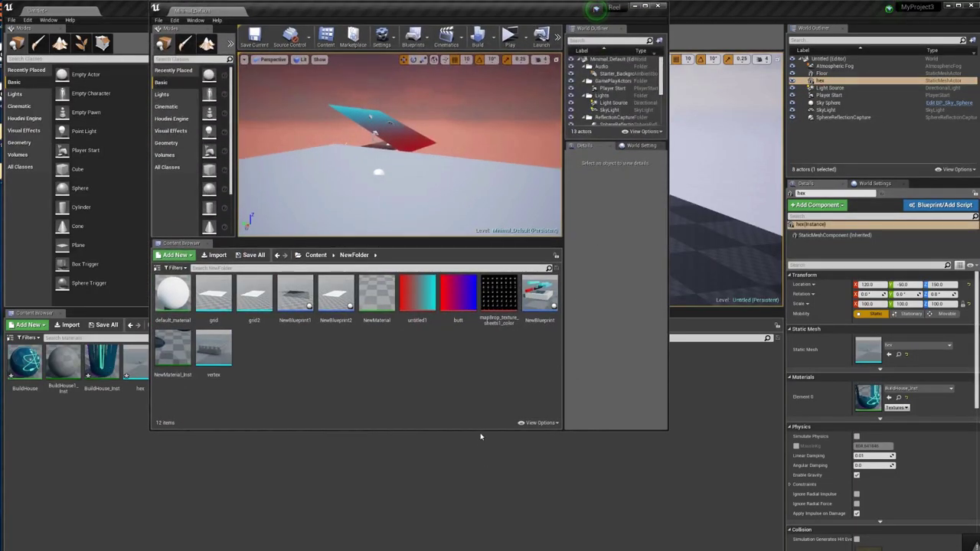
pyautogui.moveTo(480, 431); pyautogui.dragTo(480, 550)
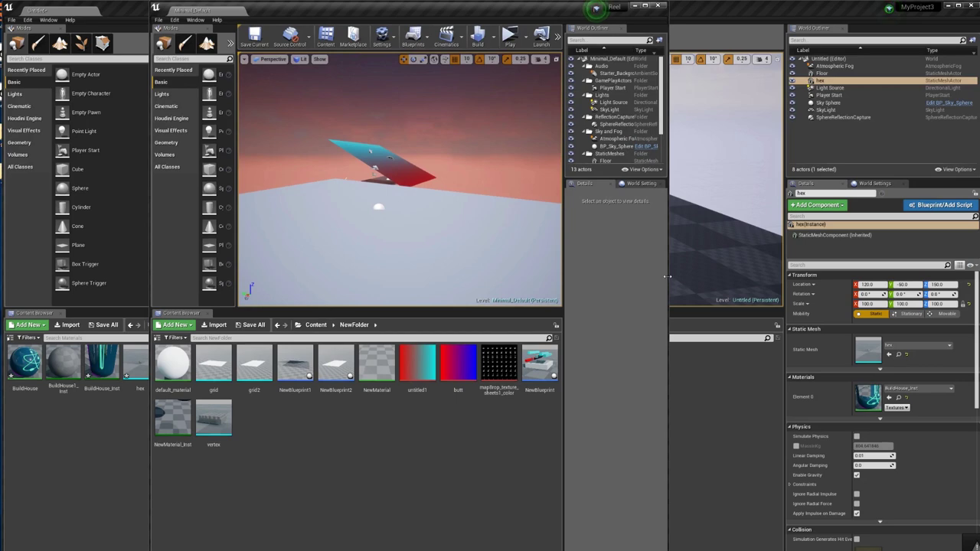
pyautogui.moveTo(668, 276); pyautogui.dragTo(979, 276)
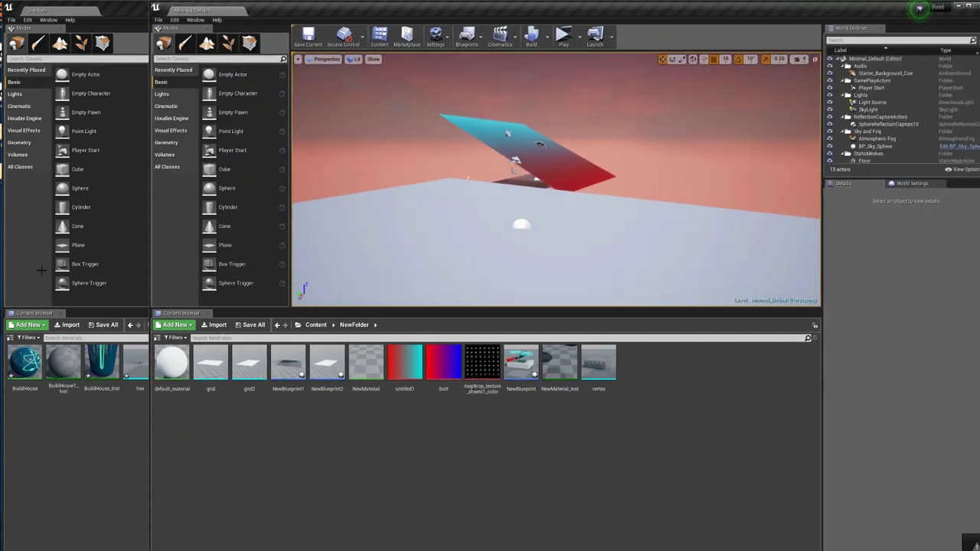
pyautogui.moveTo(151, 244); pyautogui.dragTo(2, 244)
# Place the NewBlueprint asset in the level beside the tilted gradient plane and play the level.
pyautogui.moveTo(371, 362); pyautogui.dragTo(558, 230)
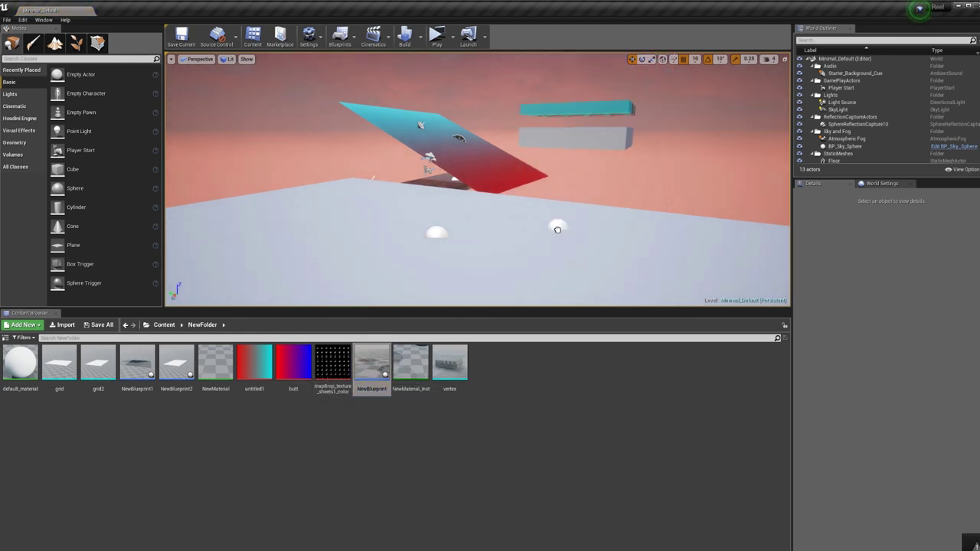
pyautogui.click(436, 34)
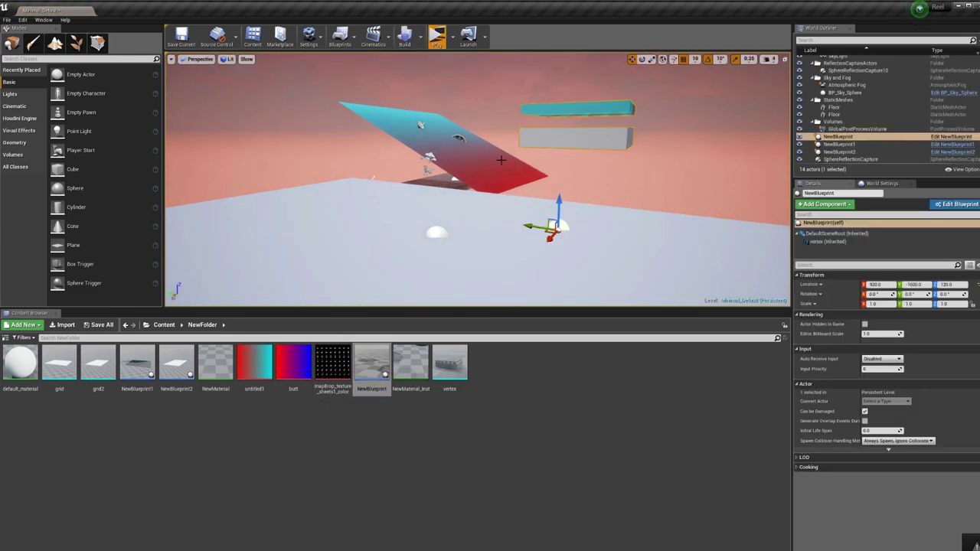
pyautogui.press('s')
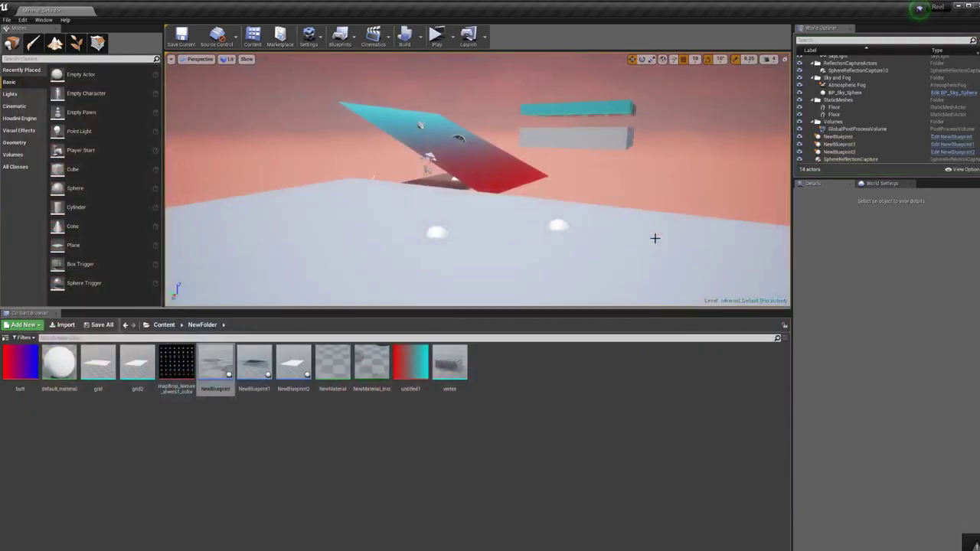
# Move the NewBlueprint actor along X to 70, away from the gradient plane, and play the level again.
pyautogui.click(590, 151)
pyautogui.scroll(-3, 604, 177)
pyautogui.click(574, 152)
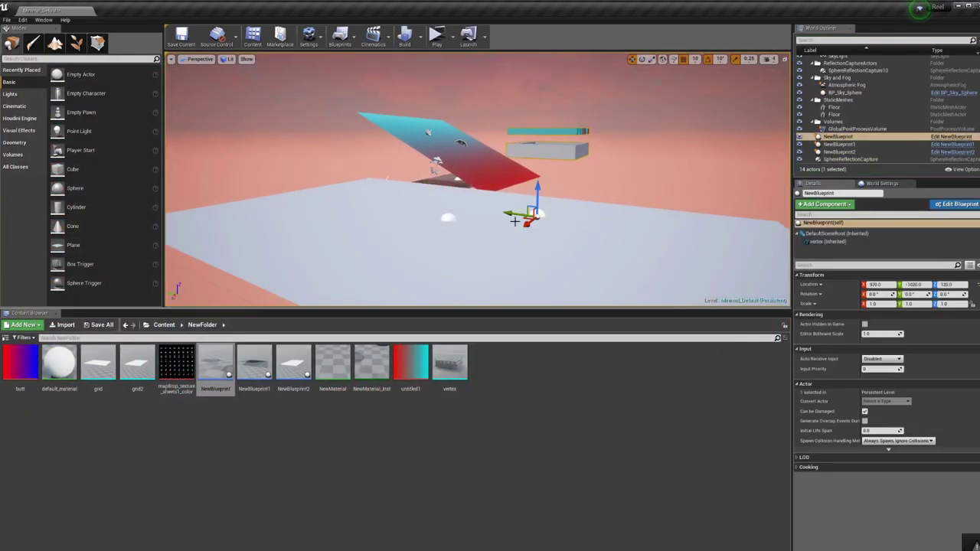
pyautogui.moveTo(528, 222); pyautogui.dragTo(612, 163)
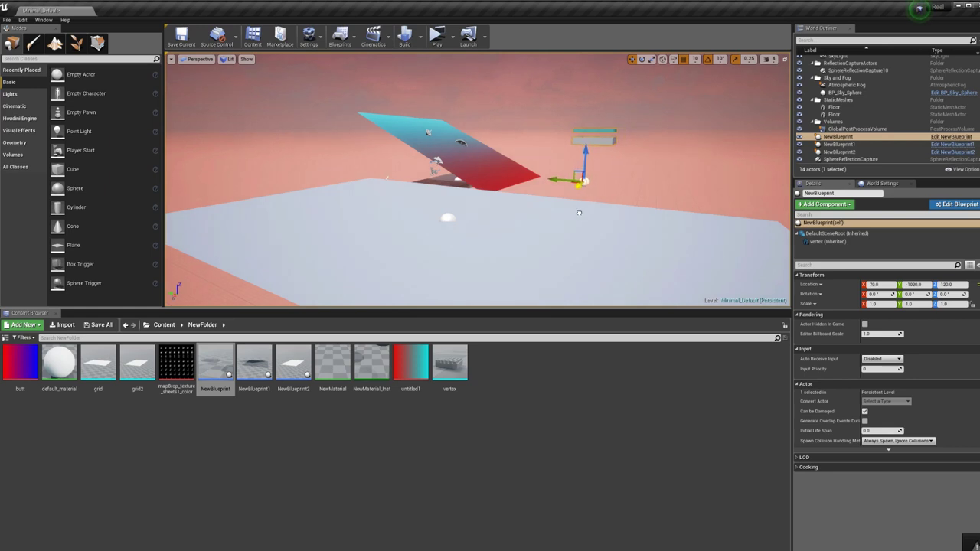
pyautogui.keyDown('alt'); pyautogui.moveTo(633, 168); pyautogui.dragTo(499, 185); pyautogui.keyUp('alt')
pyautogui.moveTo(595, 126); pyautogui.dragTo(510, 212)
pyautogui.moveTo(425, 260); pyautogui.dragTo(485, 175)
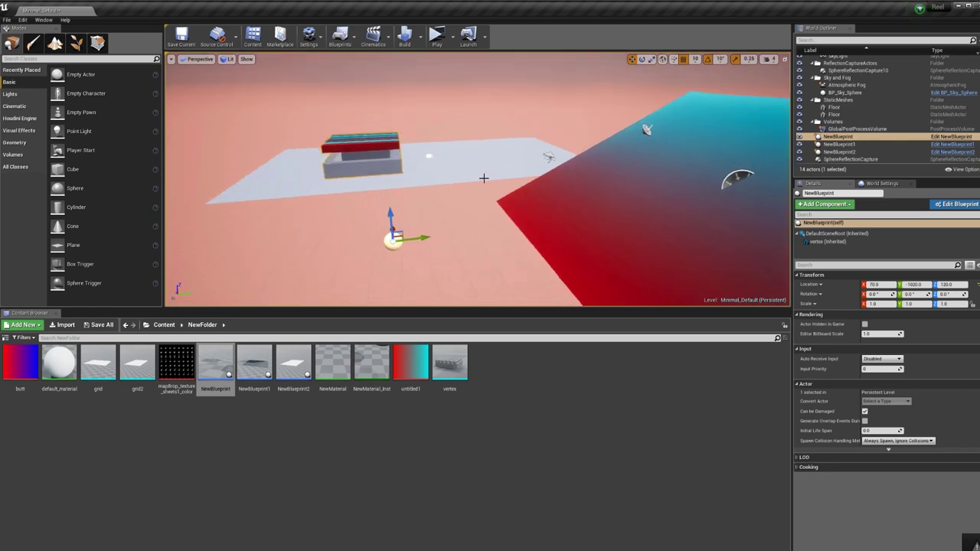
pyautogui.click(436, 34)
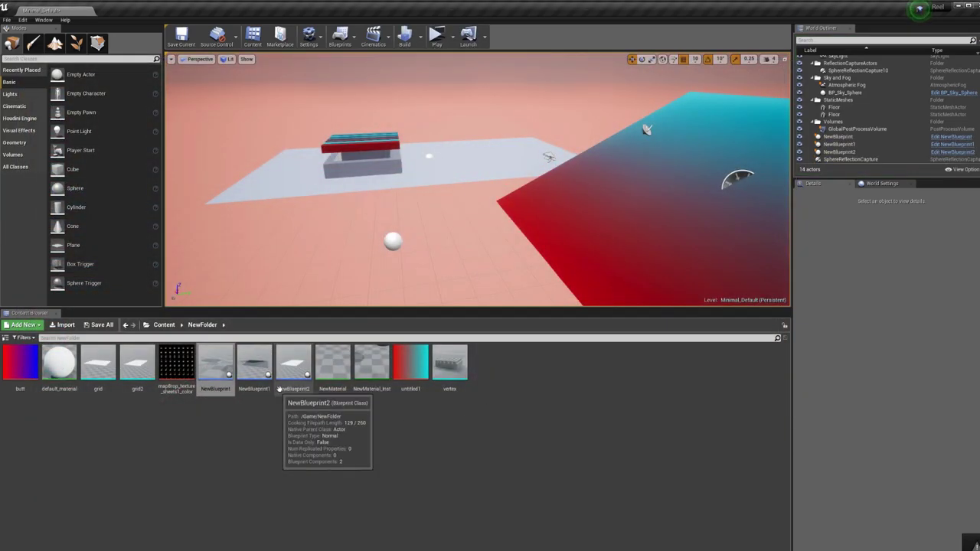
# Open NewMaterial and examine the Rot vector parameter in the World Position Offset node chain.
pyautogui.click(332, 364)
pyautogui.doubleClick(413, 385)
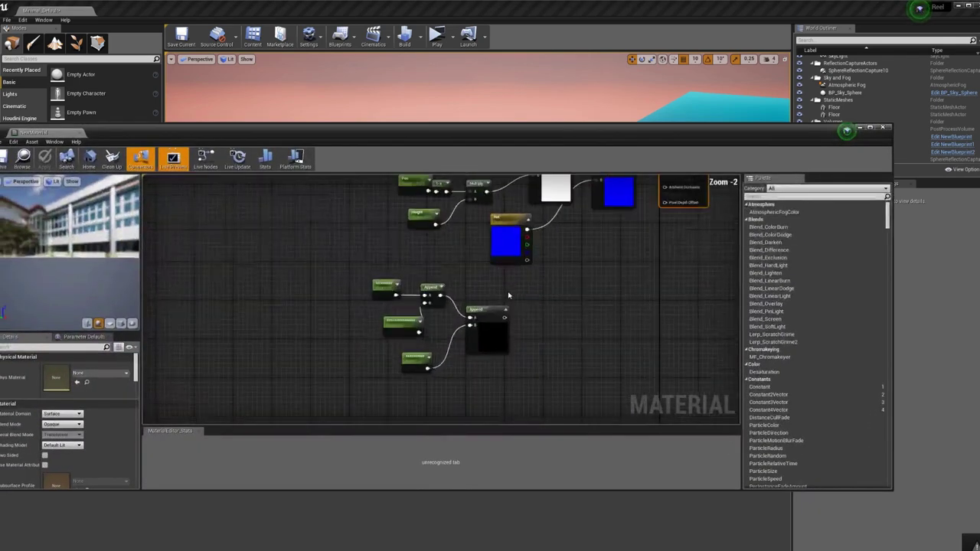
pyautogui.scroll(2, 498, 394)
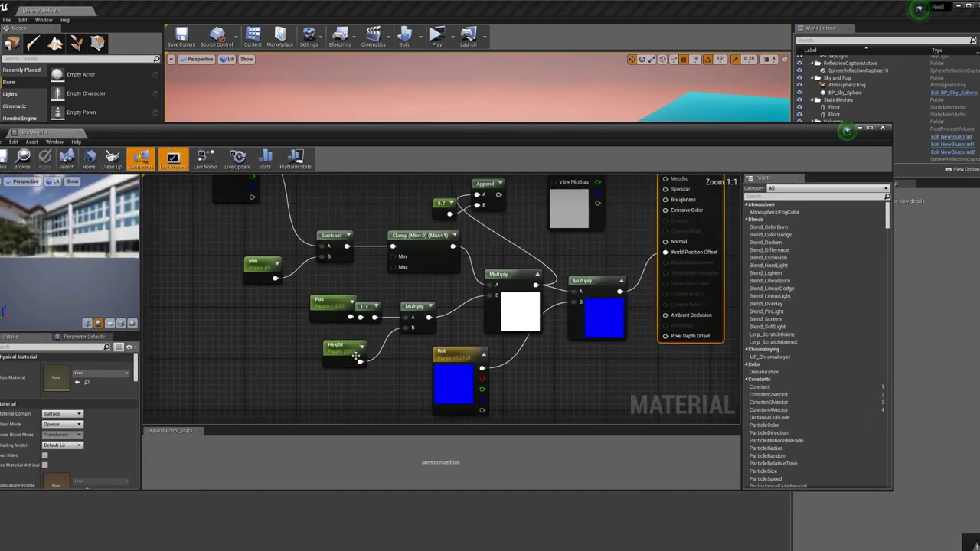
pyautogui.click(463, 366)
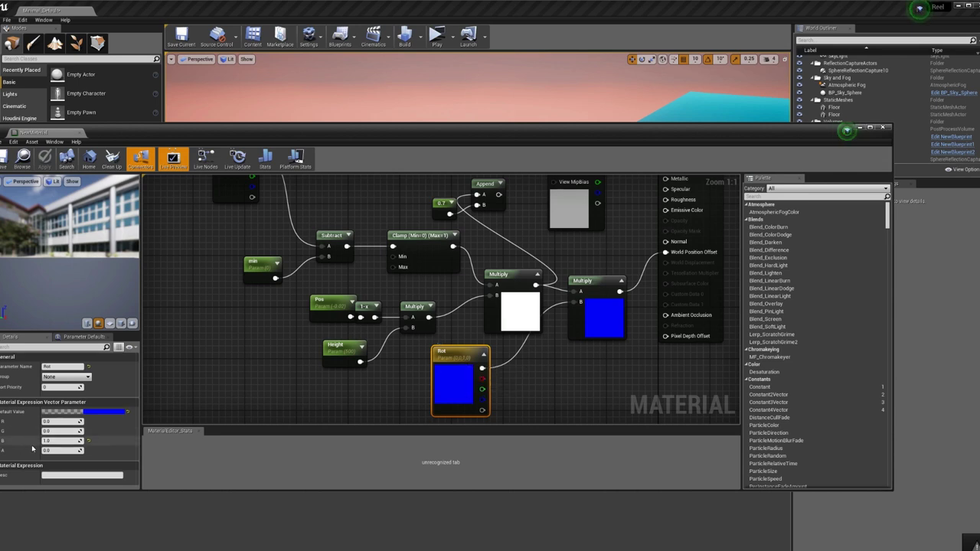
# Move the Pos and Height parameter nodes away from their Multiply node, and close NewMaterial without applying the changes.
pyautogui.moveTo(376, 366); pyautogui.dragTo(412, 406, button='right')
pyautogui.moveTo(367, 343); pyautogui.dragTo(281, 345)
pyautogui.moveTo(366, 391); pyautogui.dragTo(263, 392)
pyautogui.moveTo(383, 318); pyautogui.dragTo(290, 323, button='right')
pyautogui.scroll(-2, 290, 323)
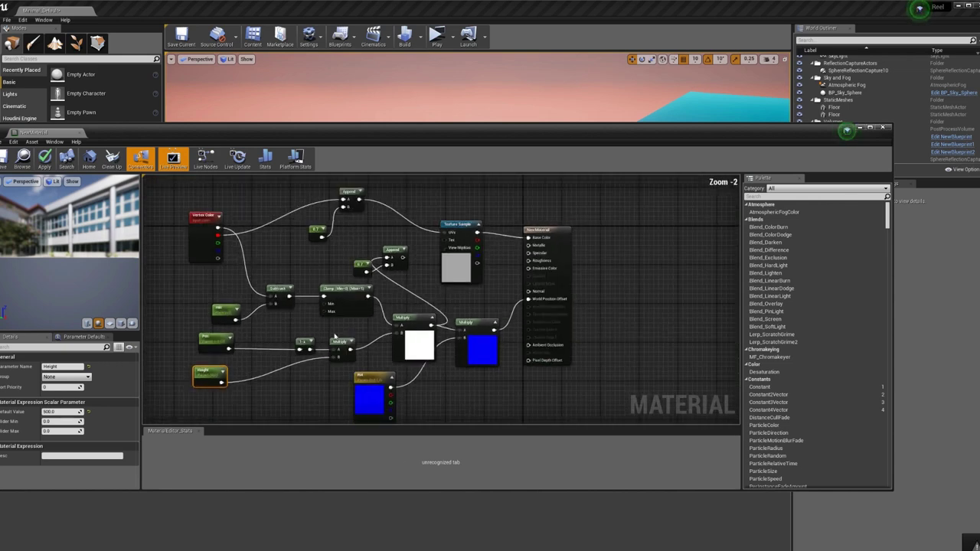
pyautogui.click(373, 376)
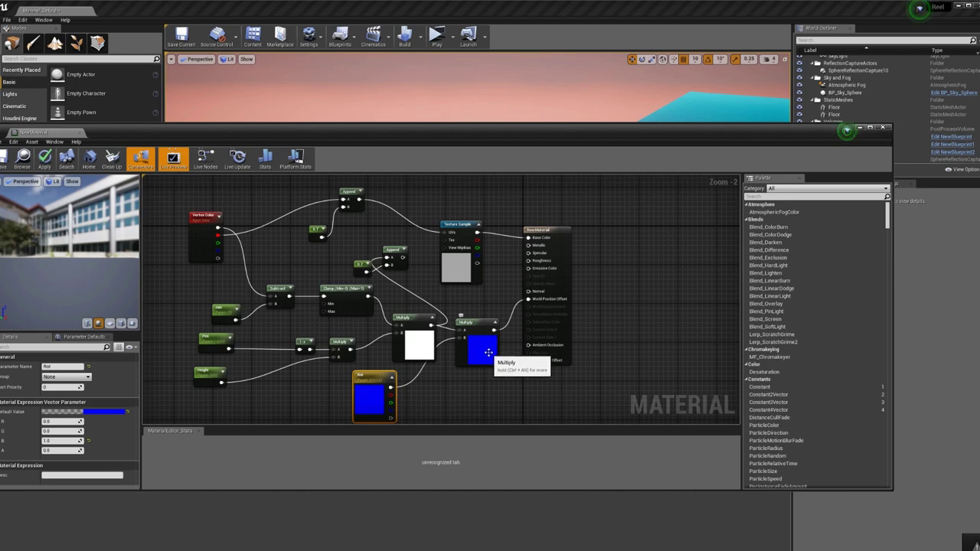
pyautogui.click(884, 128)
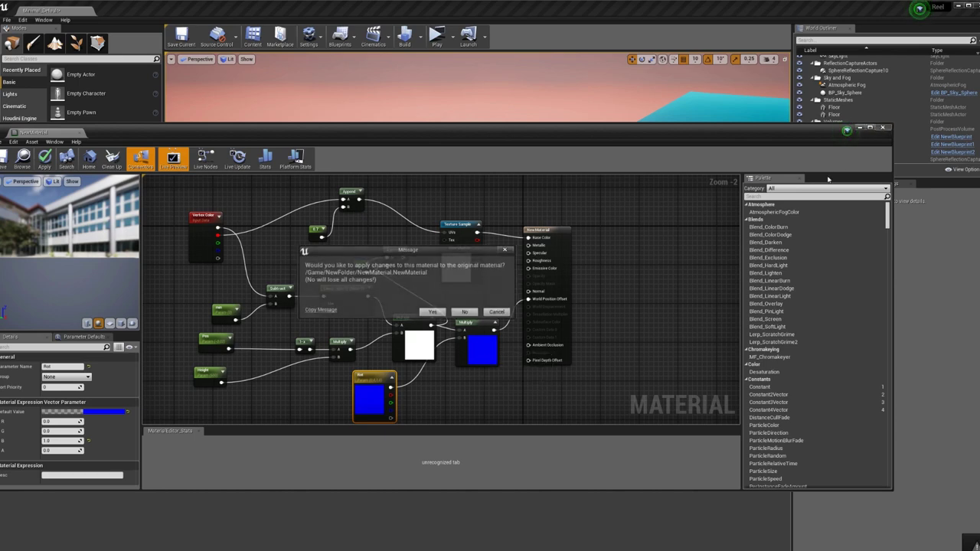
pyautogui.click(465, 312)
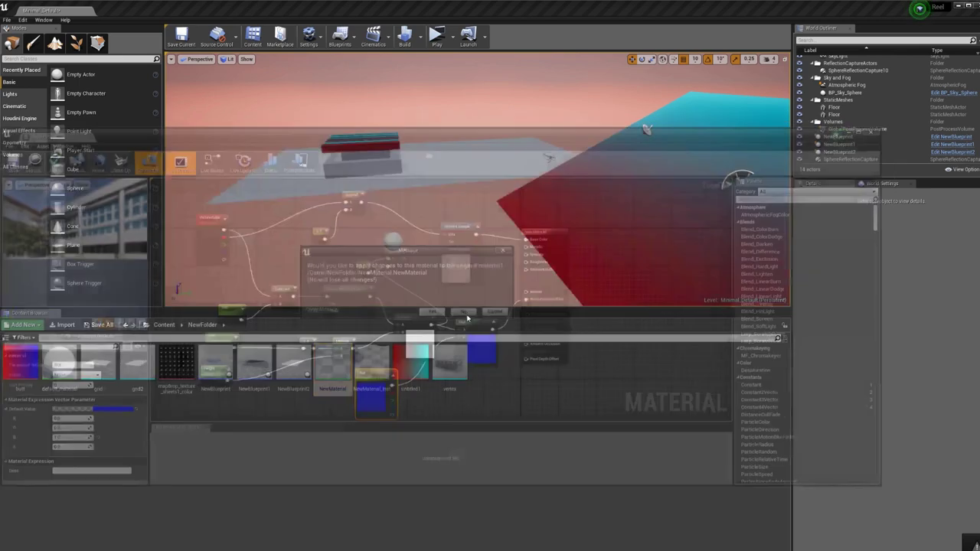
# Examine default_material, used by the grid2 component of NewBlueprint2, and close it without applying changes.
pyautogui.click(461, 162)
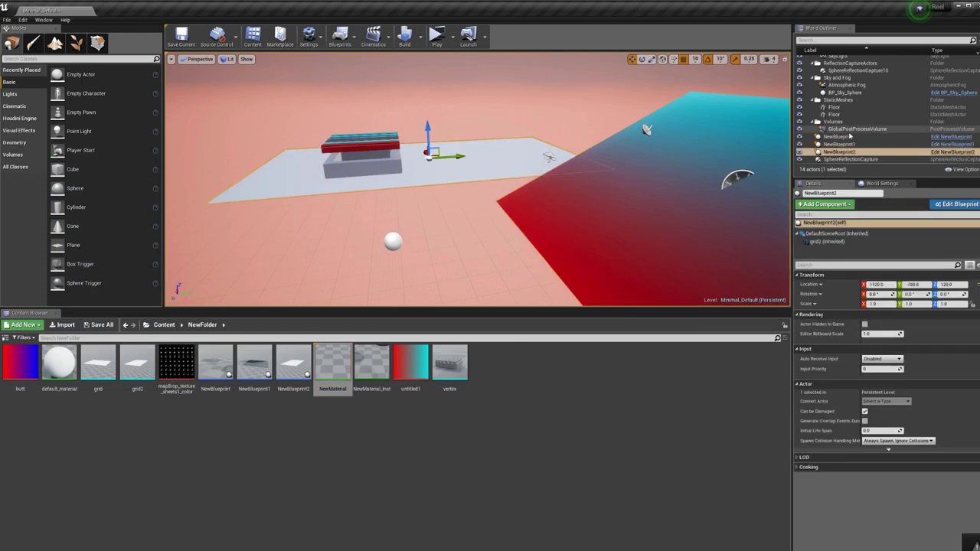
pyautogui.click(826, 242)
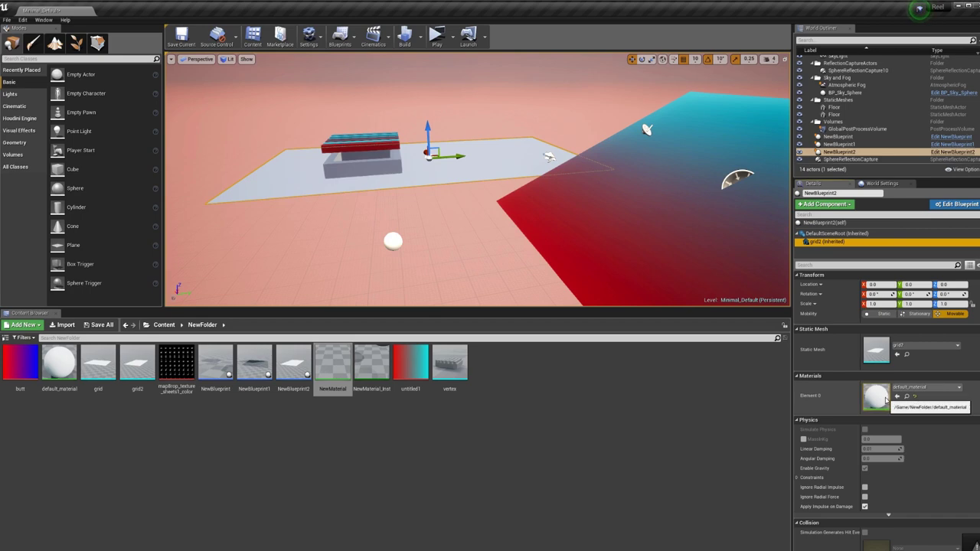
pyautogui.doubleClick(59, 362)
pyautogui.moveTo(442, 218); pyautogui.dragTo(585, 241)
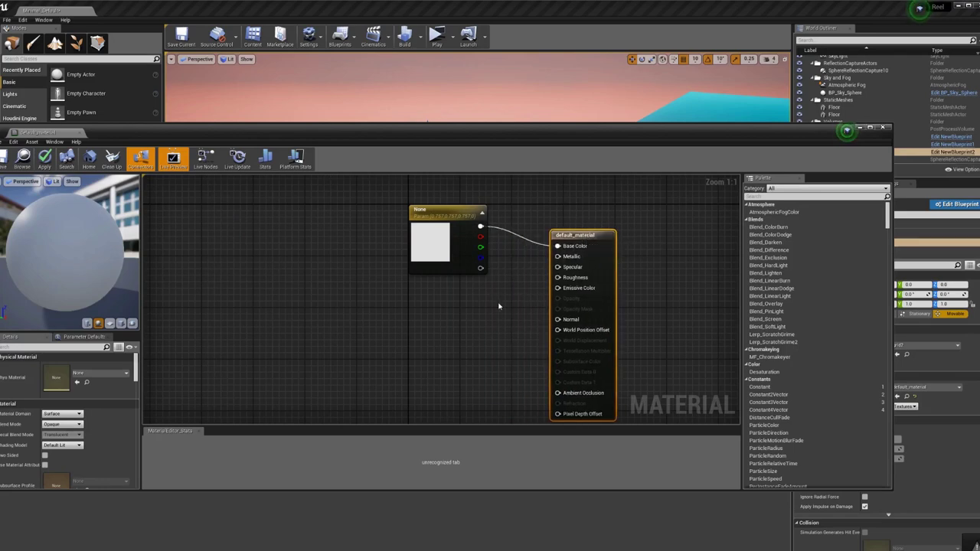
pyautogui.moveTo(499, 306); pyautogui.dragTo(409, 294, button='right')
pyautogui.click(885, 129)
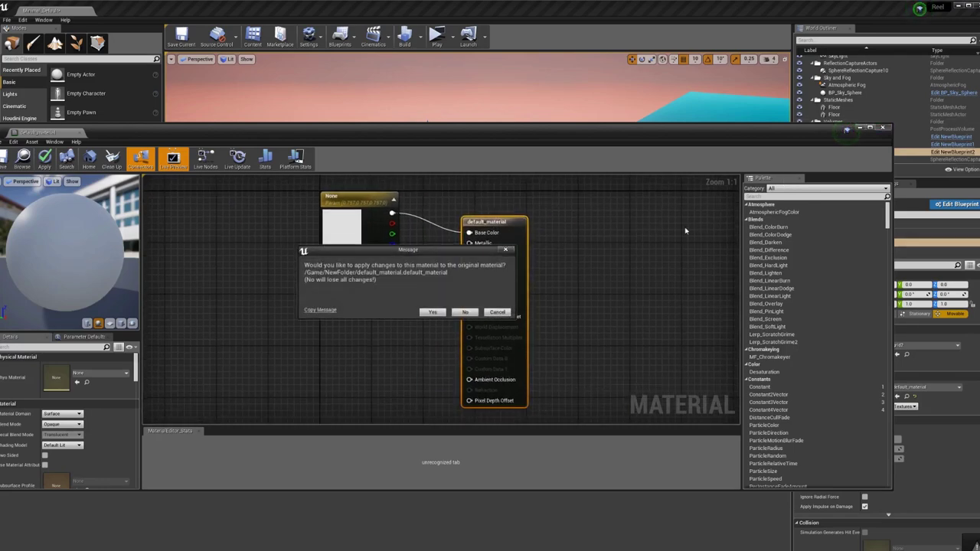
pyautogui.click(462, 313)
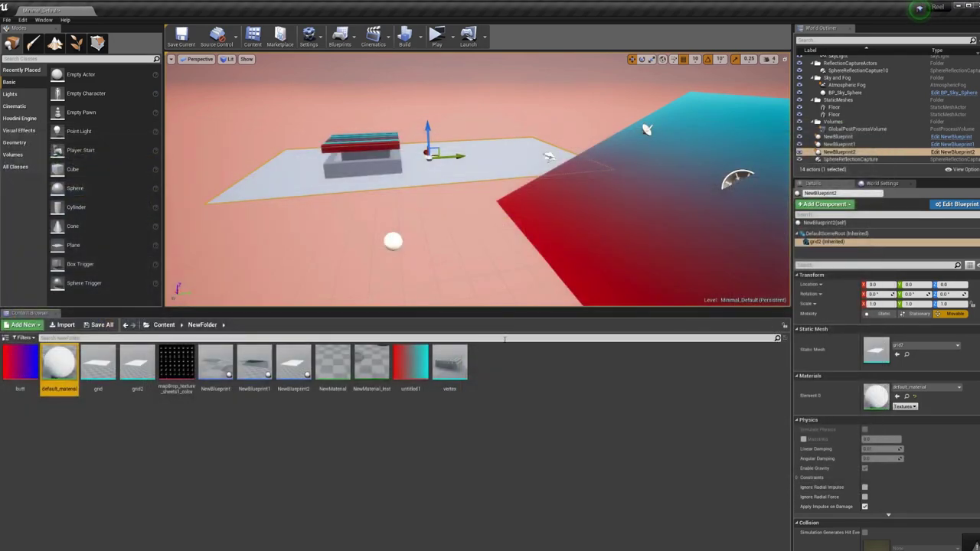
# Close the Reel project without saving the Minimal_Default level.
pyautogui.moveTo(499, 249); pyautogui.dragTo(461, 249, button='right')
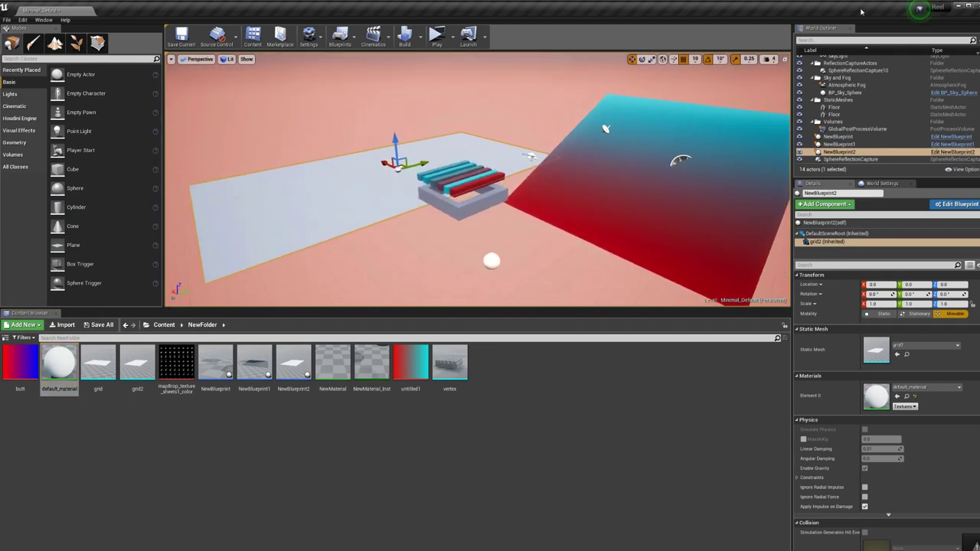
pyautogui.click(967, 6)
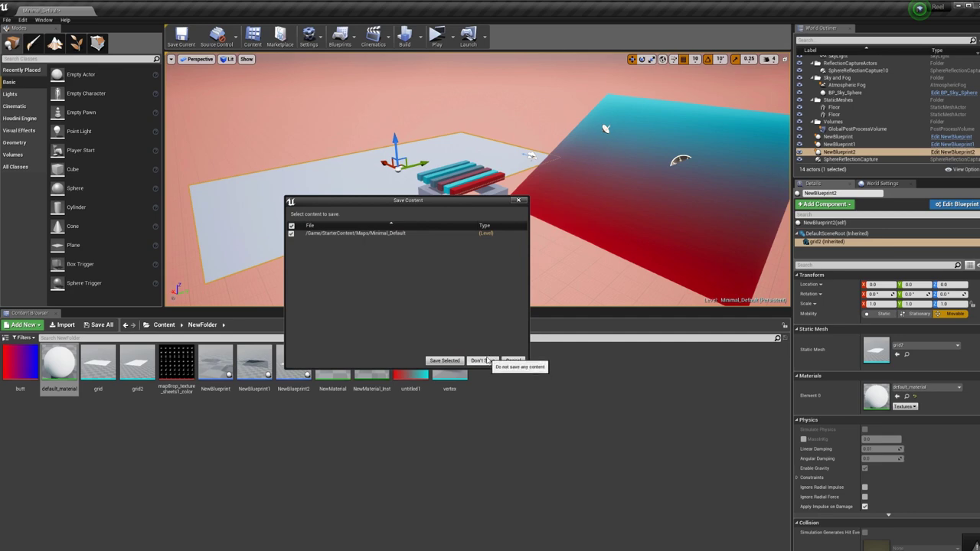
pyautogui.click(487, 359)
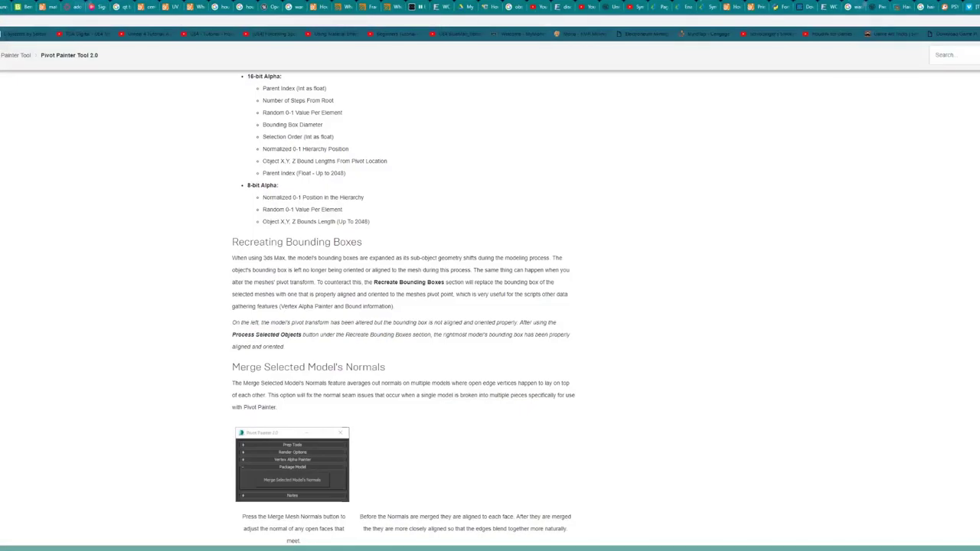
pyautogui.hotkey('ctrl', 't')
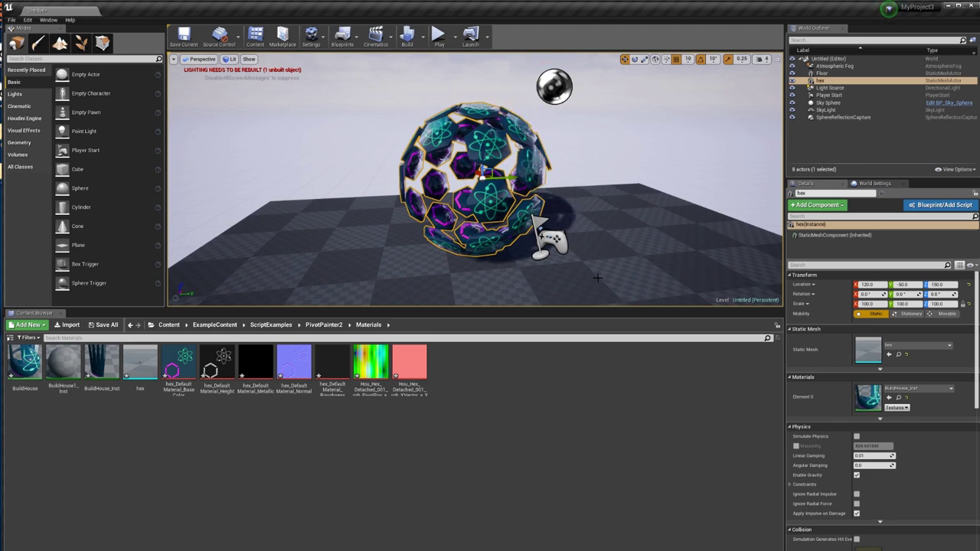
pyautogui.moveTo(597, 278); pyautogui.dragTo(635, 267, button='right')
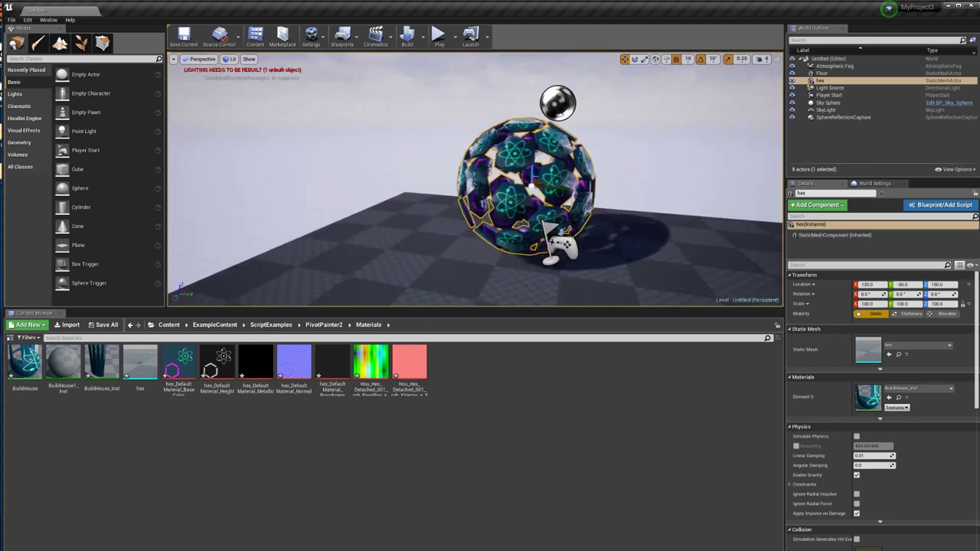
# Switch to Houdini and display the tube1 node's geometry in the sphere1 network.
pyautogui.click(950, 7)
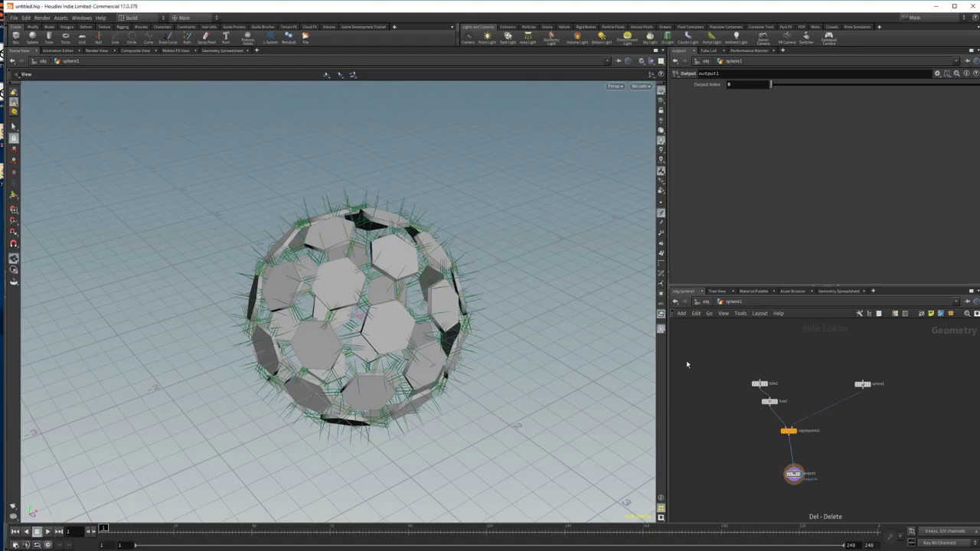
pyautogui.scroll(2, 739, 415)
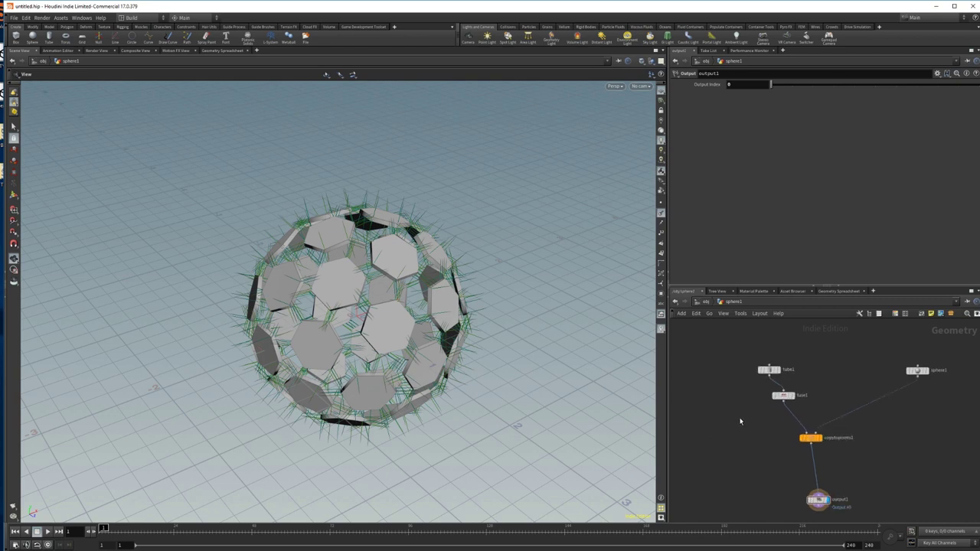
pyautogui.click(777, 370)
pyautogui.moveTo(884, 425)
pyautogui.mouseDown(button='right')
pyautogui.moveTo(814, 403)
pyautogui.moveTo(865, 394)
pyautogui.moveTo(888, 409)
pyautogui.mouseUp(button='right')
pyautogui.moveTo(888, 409); pyautogui.dragTo(656, 394, button='middle')
pyautogui.scroll(-1, 651, 394)
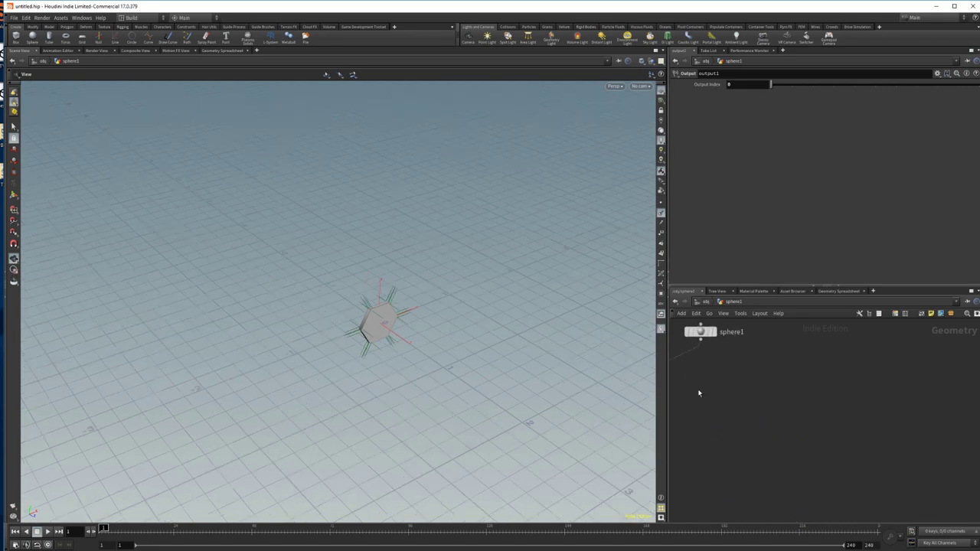
# Add a second Tube node beside sphere1 and set its primitive type to Polygon.
pyautogui.press('Tab')
pyautogui.moveTo(799, 354)
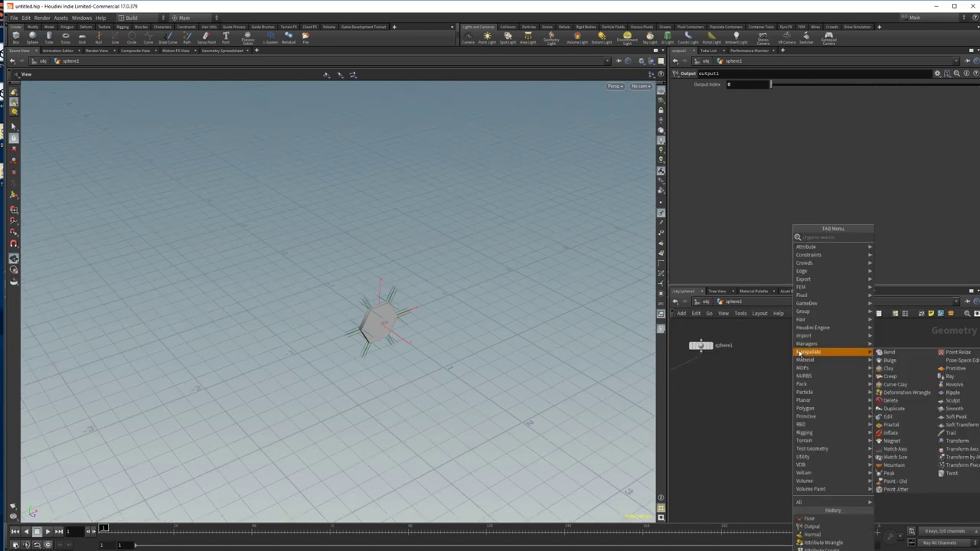
pyautogui.write('box')
pyautogui.press('Return')
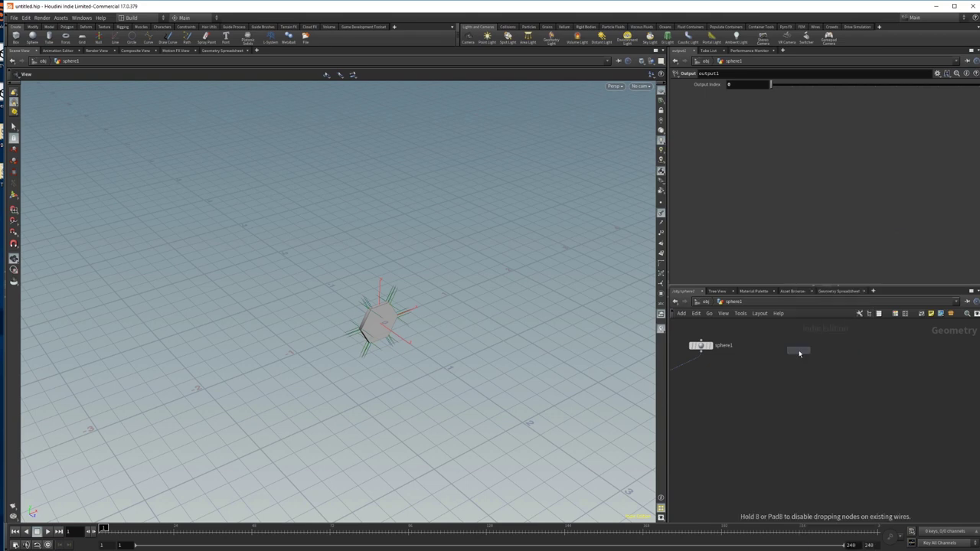
pyautogui.click(799, 353)
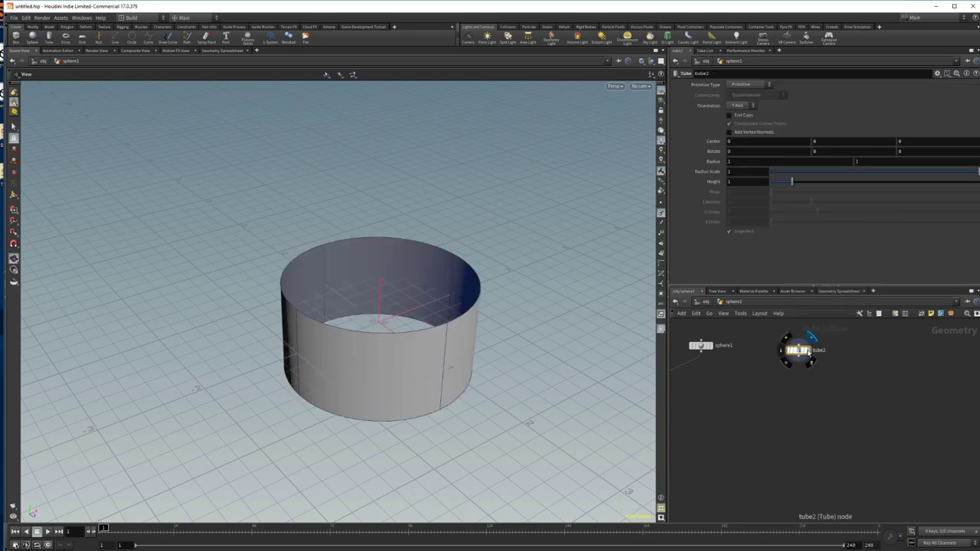
pyautogui.click(749, 84)
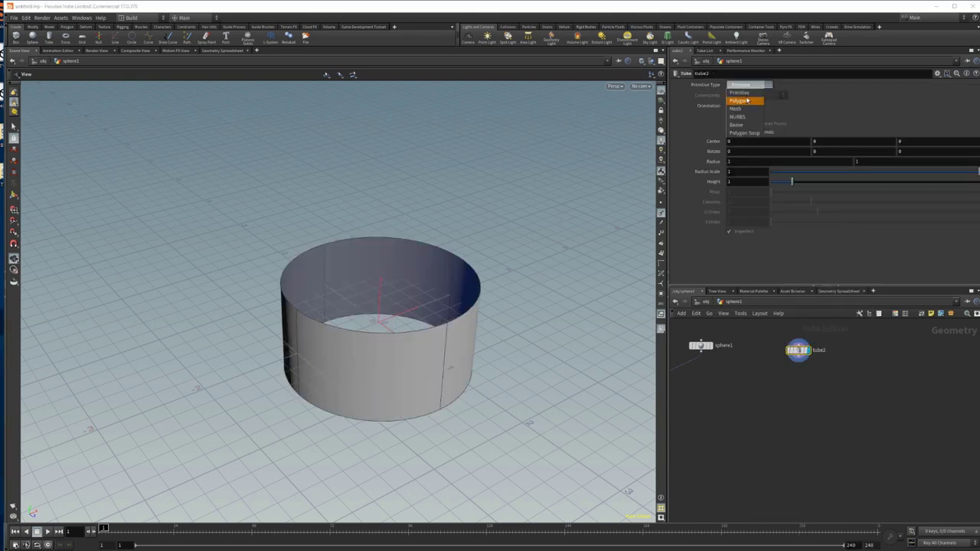
pyautogui.click(739, 100)
# Set tube2's columns to 6 so it forms a hexagonal ring.
pyautogui.moveTo(443, 255); pyautogui.dragTo(463, 363)
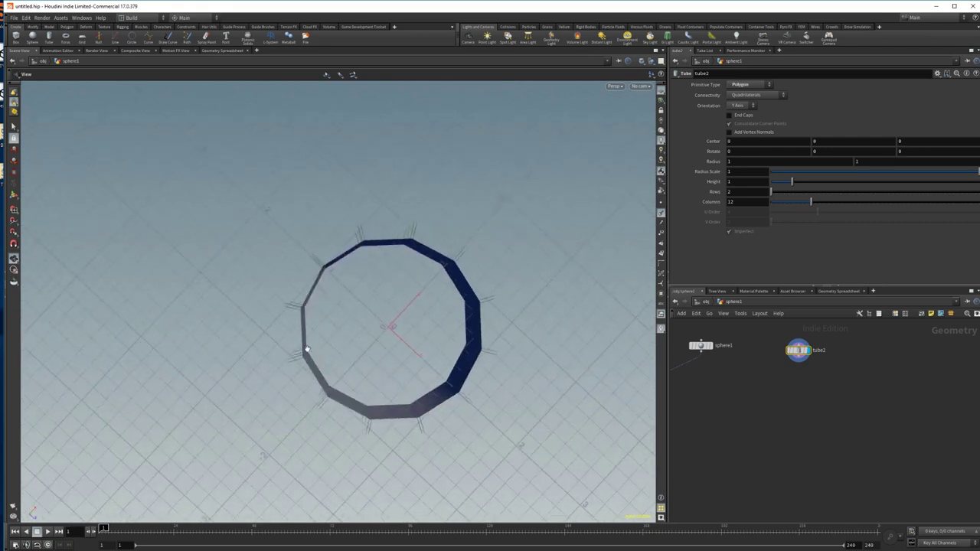
pyautogui.moveTo(810, 202); pyautogui.dragTo(789, 207)
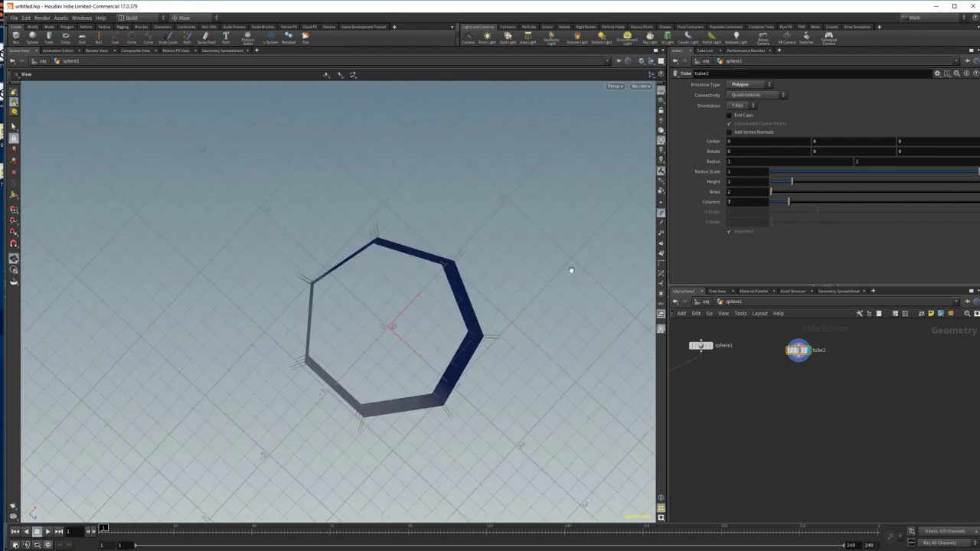
pyautogui.moveTo(785, 204); pyautogui.dragTo(784, 206)
pyautogui.moveTo(498, 298); pyautogui.dragTo(548, 159)
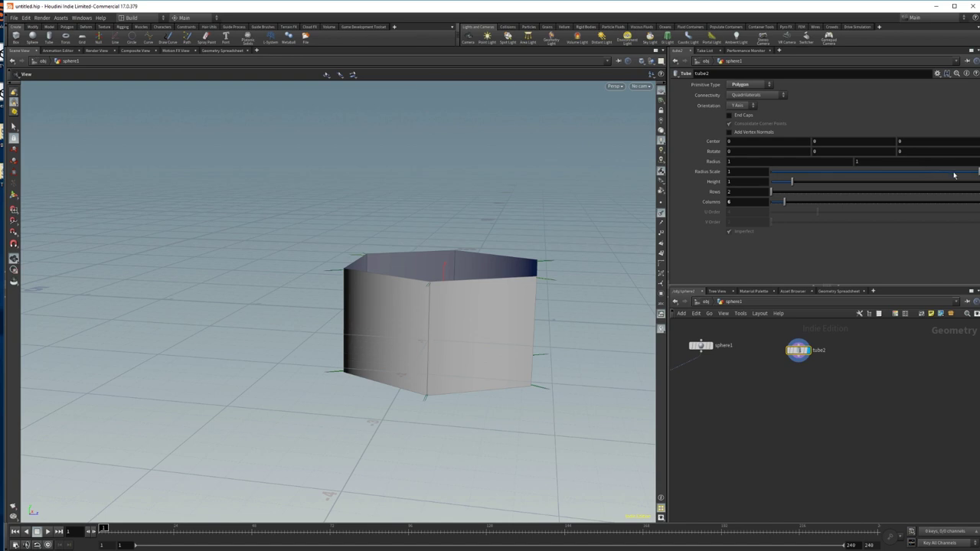
# Set tube2's height to 0.43 and radius scale to 0.775, and enable End Caps, keeping 6 columns.
pyautogui.moveTo(794, 183); pyautogui.dragTo(780, 183)
pyautogui.moveTo(843, 173); pyautogui.dragTo(932, 173)
pyautogui.click(728, 114)
pyautogui.moveTo(484, 222); pyautogui.dragTo(362, 364)
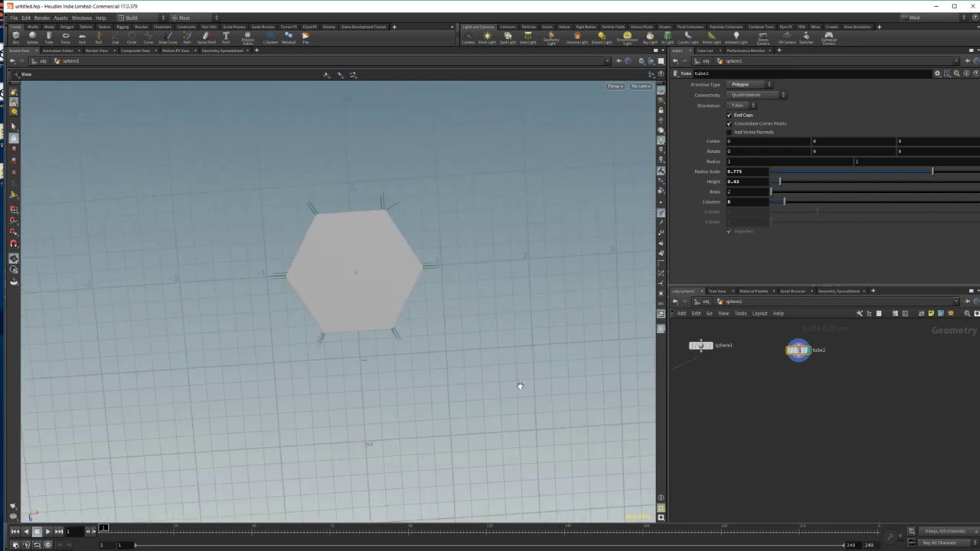
pyautogui.moveTo(784, 202)
pyautogui.mouseDown()
pyautogui.moveTo(794, 203)
pyautogui.moveTo(786, 205)
pyautogui.mouseUp()
pyautogui.moveTo(301, 281); pyautogui.dragTo(374, 228)
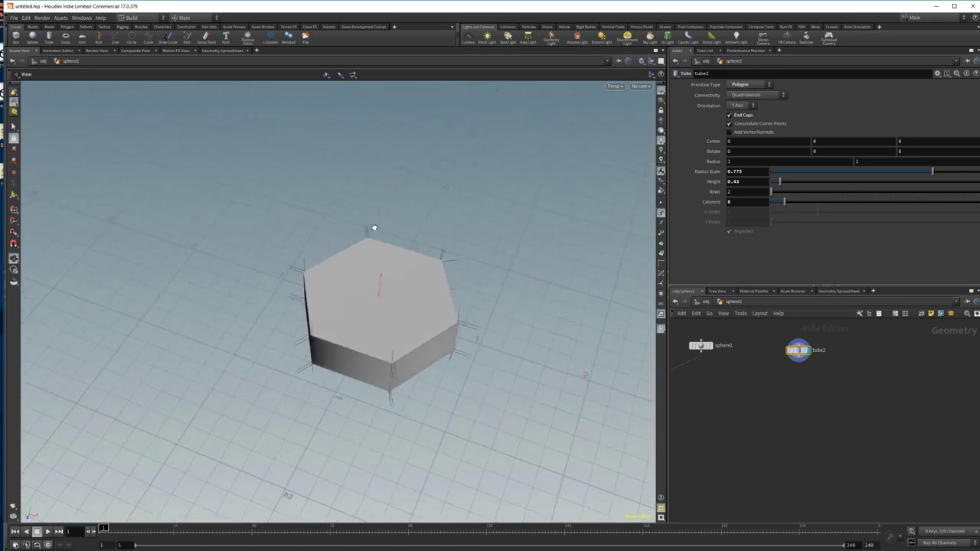
# Add a Copy to Points node below tube2.
pyautogui.press('Tab')
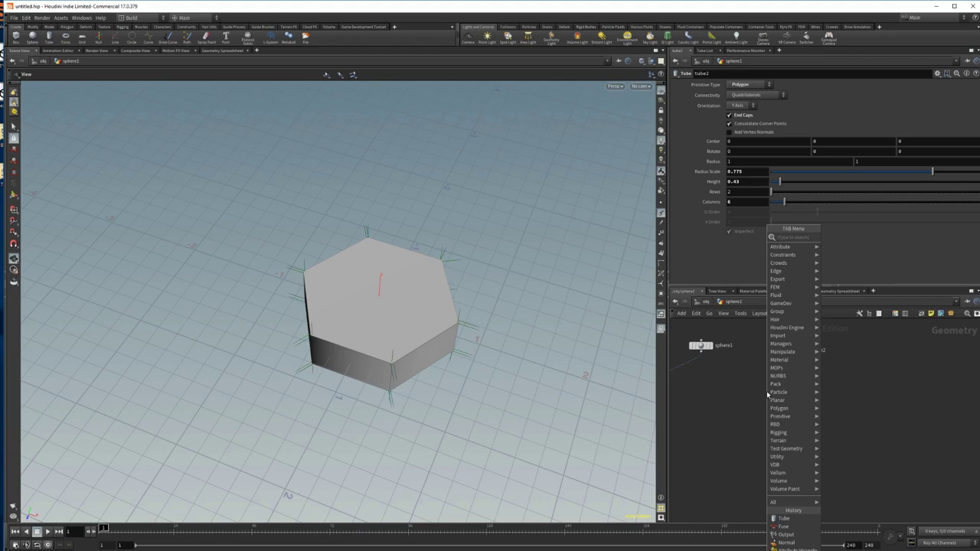
pyautogui.write('copyt')
pyautogui.press('Return')
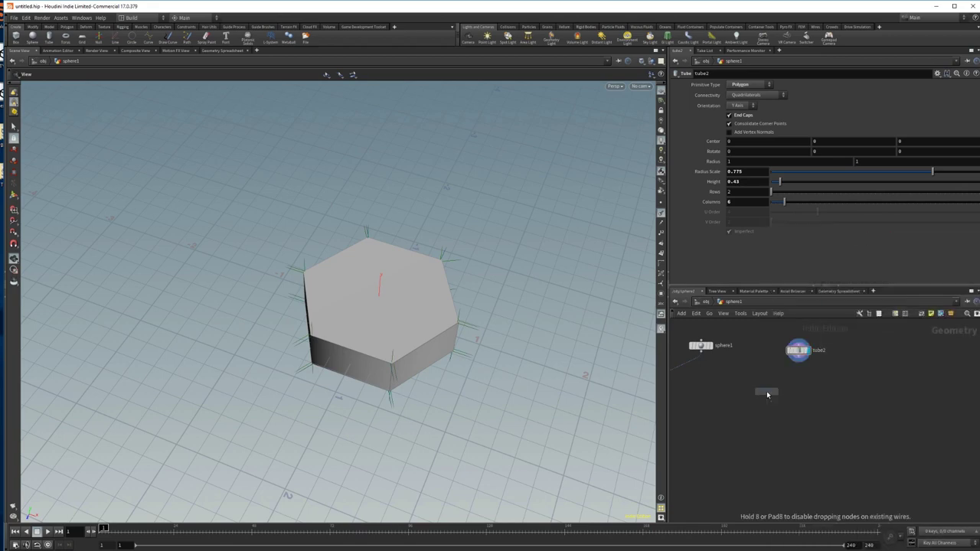
pyautogui.click(833, 412)
# Add a Fuse node connected to tube2, display its geometry, and set its consolidate distance to about 0.106.
pyautogui.press('Tab')
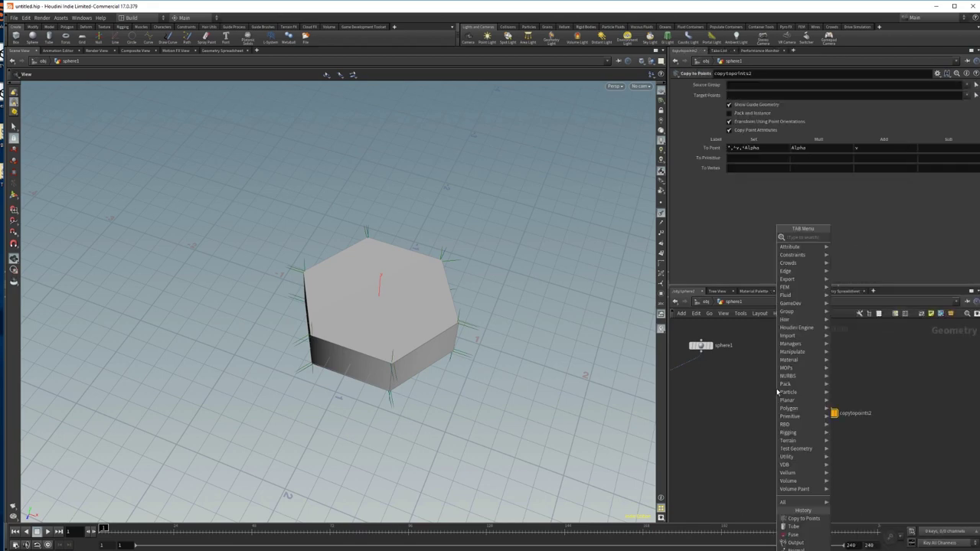
pyautogui.write('grid')
pyautogui.press('Return')
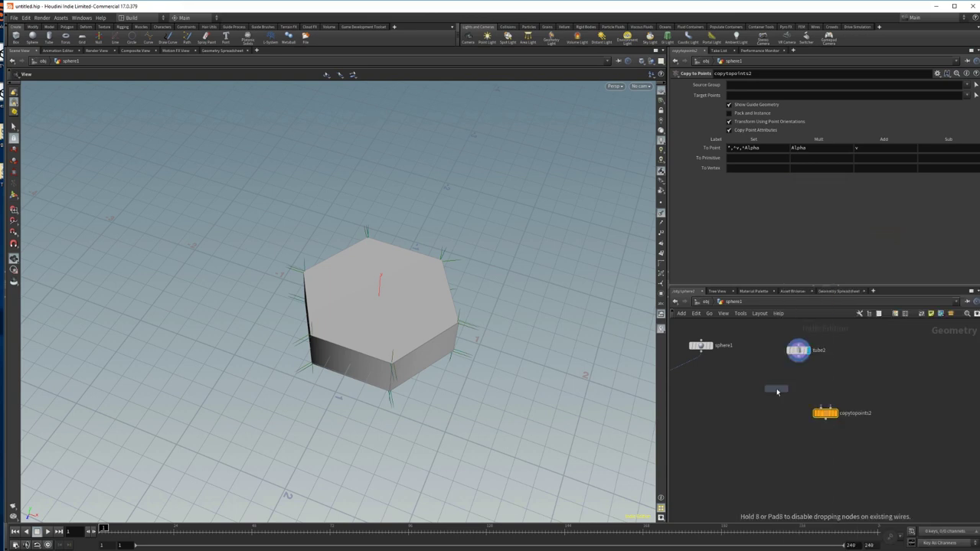
pyautogui.click(795, 389)
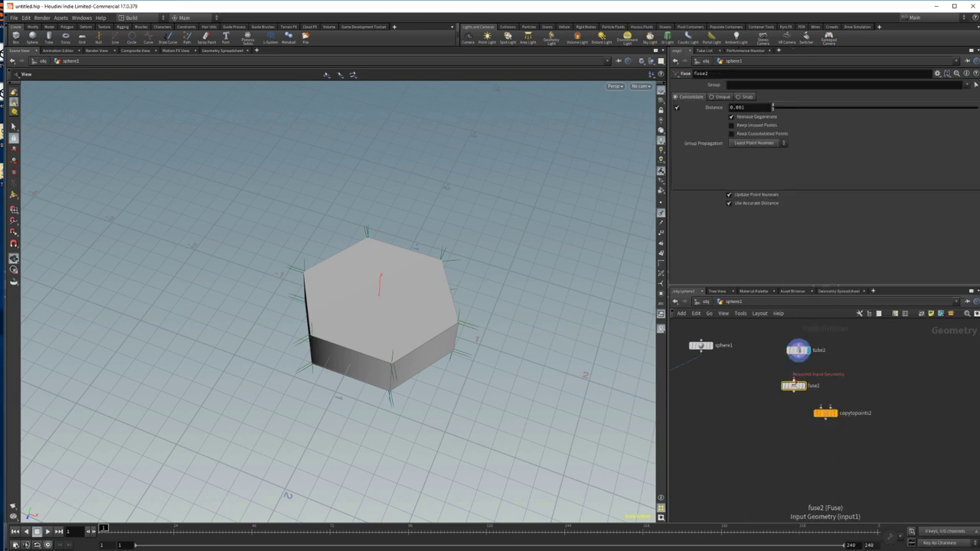
pyautogui.moveTo(796, 389); pyautogui.dragTo(805, 381)
pyautogui.click(813, 379)
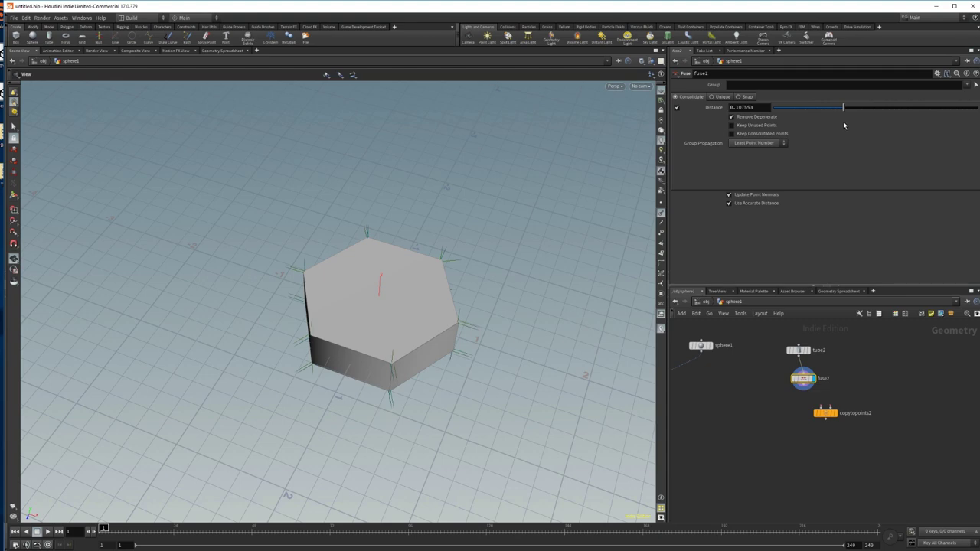
# Examine the fused hexagon's corners and point normals from several angles.
pyautogui.moveTo(433, 392); pyautogui.dragTo(482, 325)
pyautogui.moveTo(306, 366); pyautogui.dragTo(529, 289, button='right')
pyautogui.moveTo(529, 288); pyautogui.dragTo(303, 349, button='middle')
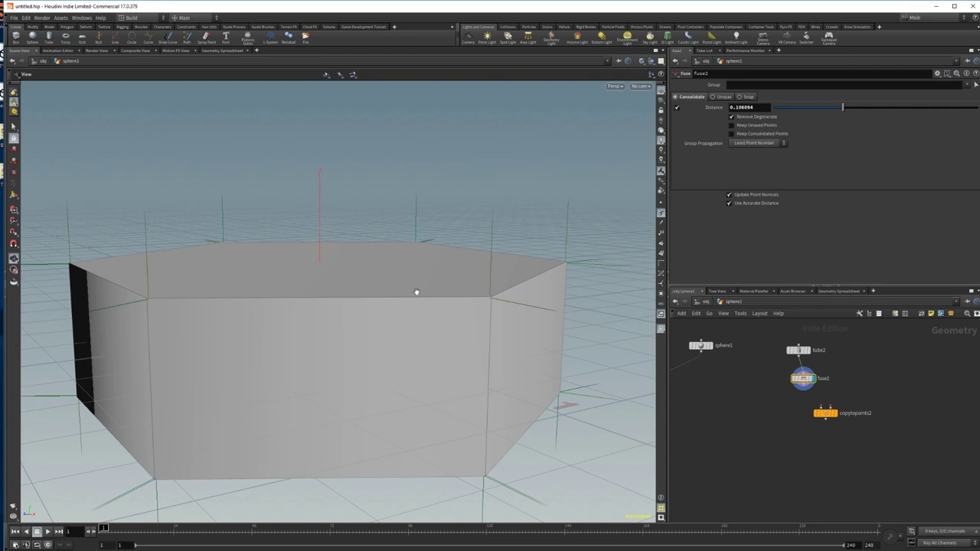
pyautogui.moveTo(415, 298); pyautogui.dragTo(238, 326)
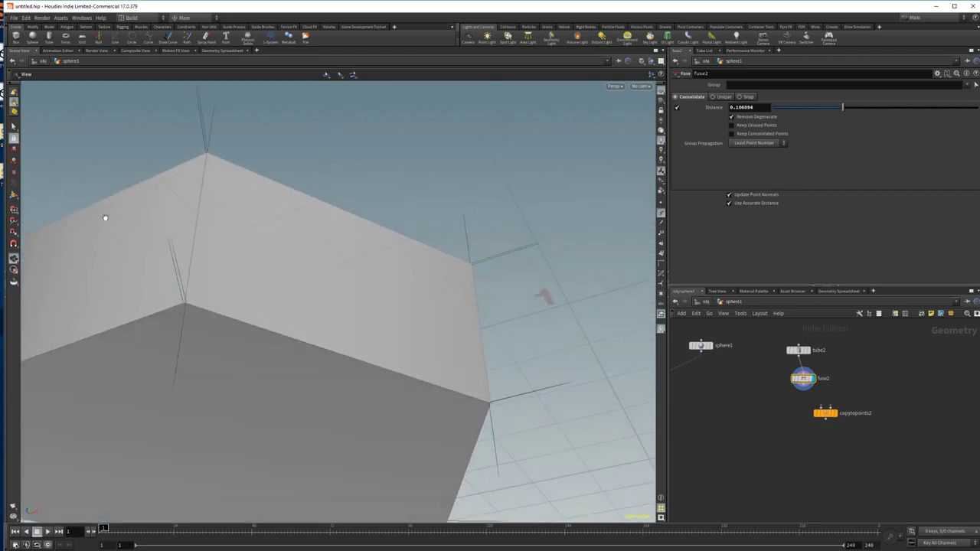
pyautogui.moveTo(458, 268); pyautogui.dragTo(418, 354)
pyautogui.moveTo(417, 354); pyautogui.dragTo(362, 360, button='right')
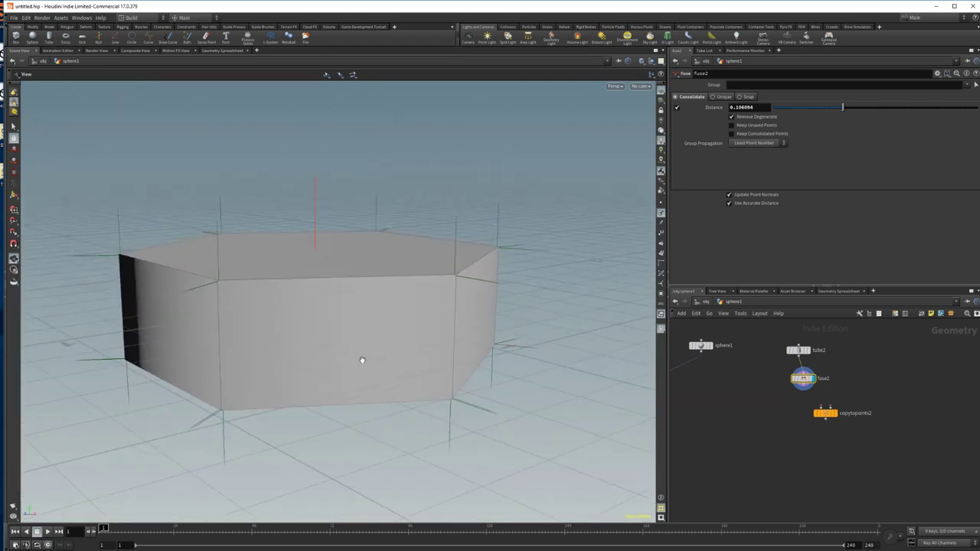
pyautogui.moveTo(398, 333); pyautogui.dragTo(333, 299)
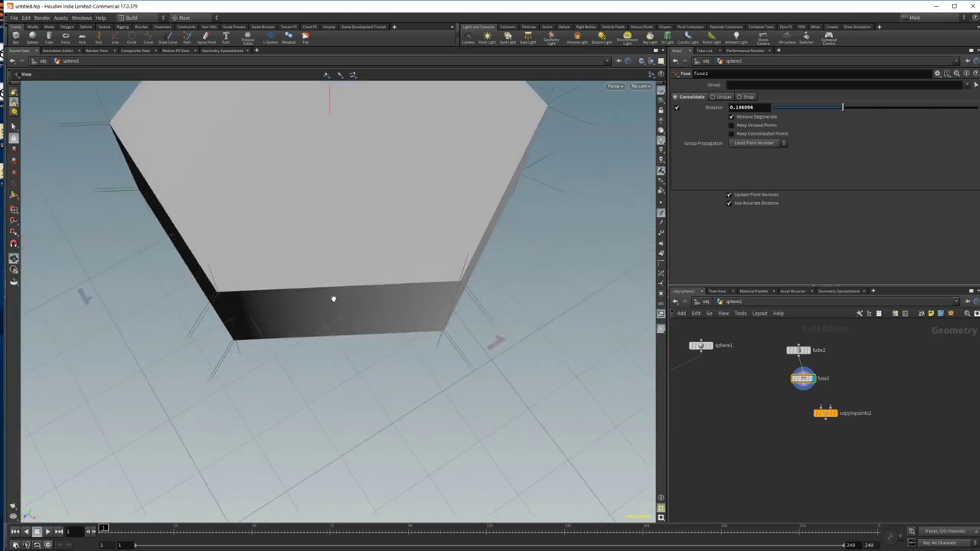
pyautogui.moveTo(310, 213); pyautogui.dragTo(344, 374)
# Move copytopoints2 further below fuse2 and review the original node chain for reference.
pyautogui.scroll(2, 788, 407)
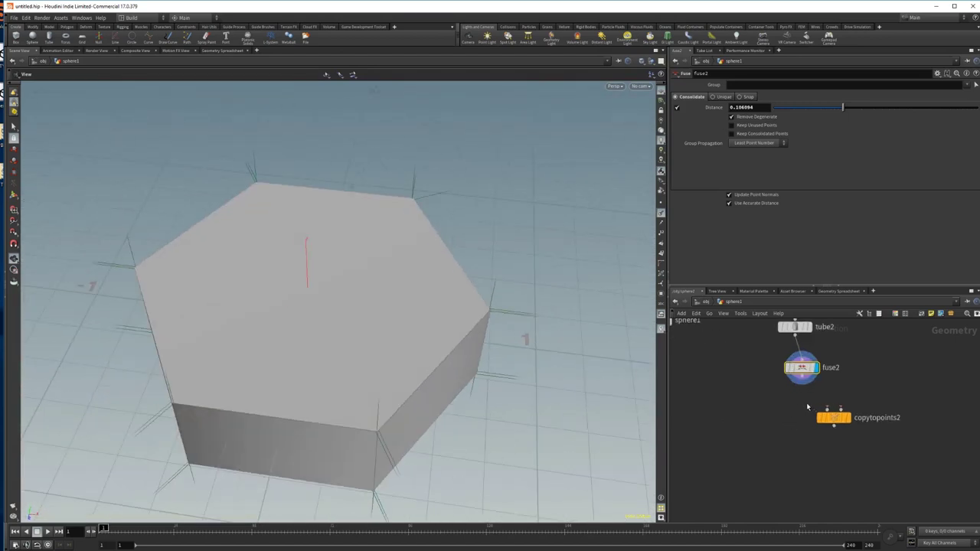
pyautogui.moveTo(828, 417); pyautogui.dragTo(834, 440)
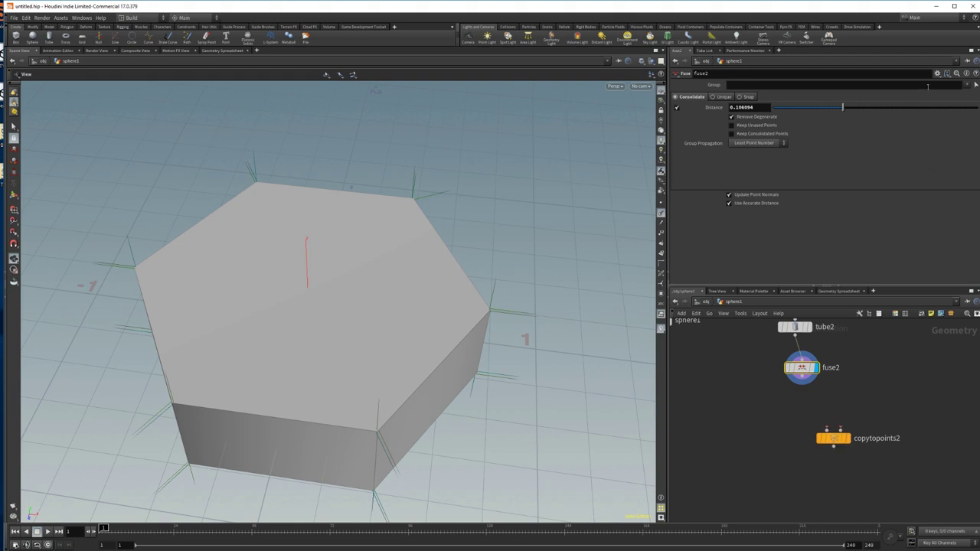
pyautogui.scroll(-3, 715, 419)
pyautogui.moveTo(719, 420); pyautogui.dragTo(825, 427, button='middle')
pyautogui.moveTo(774, 421); pyautogui.dragTo(691, 456, button='right')
pyautogui.moveTo(702, 453); pyautogui.dragTo(785, 427, button='middle')
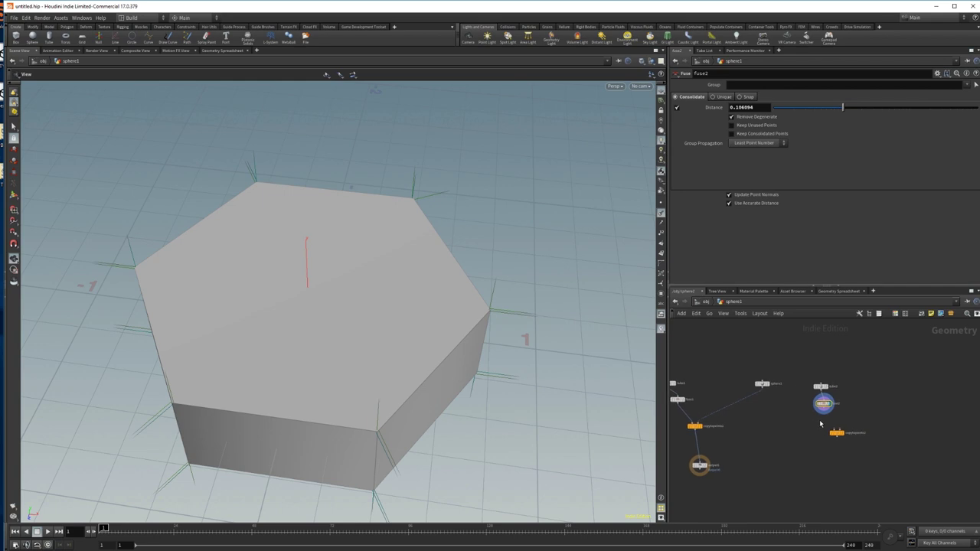
# Add a second Sphere node beside tube2 and set its primitive type to Polygon.
pyautogui.scroll(3, 819, 419)
pyautogui.press('Tab')
pyautogui.write('grid')
pyautogui.press('Return')
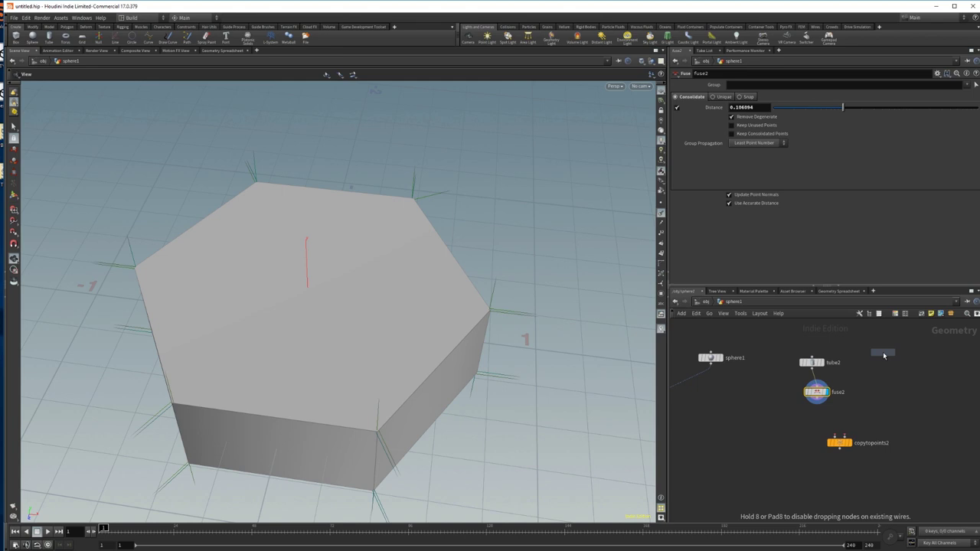
pyautogui.click(895, 361)
pyautogui.click(762, 86)
pyautogui.click(739, 94)
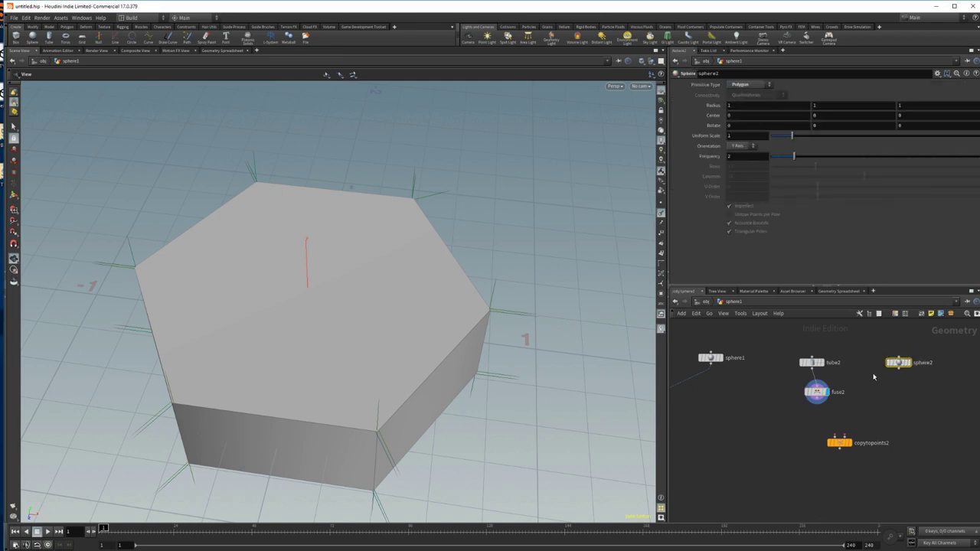
# Display sphere2's geometry, try another primitive type, and return it to Polygon.
pyautogui.click(909, 362)
pyautogui.moveTo(426, 339); pyautogui.dragTo(399, 414)
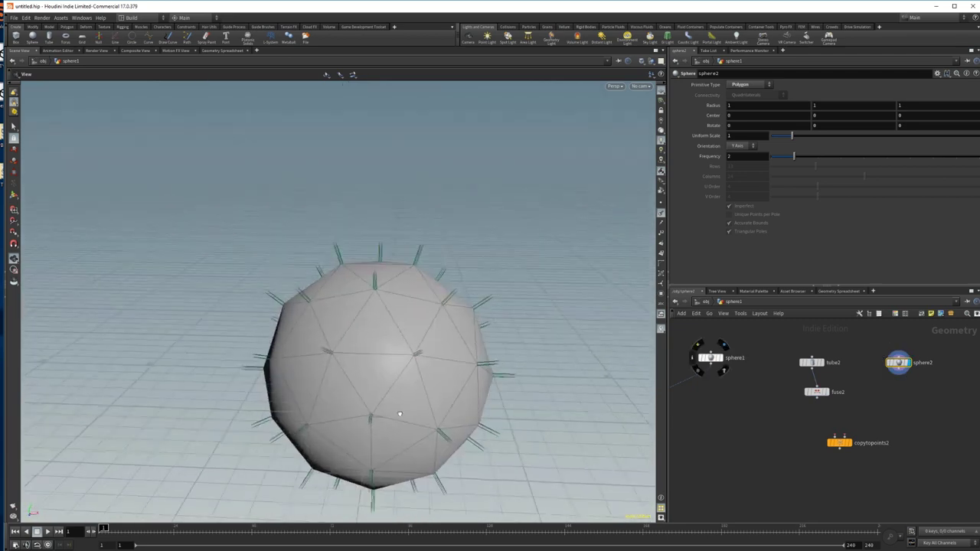
pyautogui.click(740, 84)
pyautogui.click(746, 107)
pyautogui.click(755, 88)
pyautogui.click(746, 97)
# Connect fuse2 and sphere2 to copytopoints2, display the copies, and turn off Transform Using Point Orientations.
pyautogui.moveTo(899, 376); pyautogui.dragTo(816, 404)
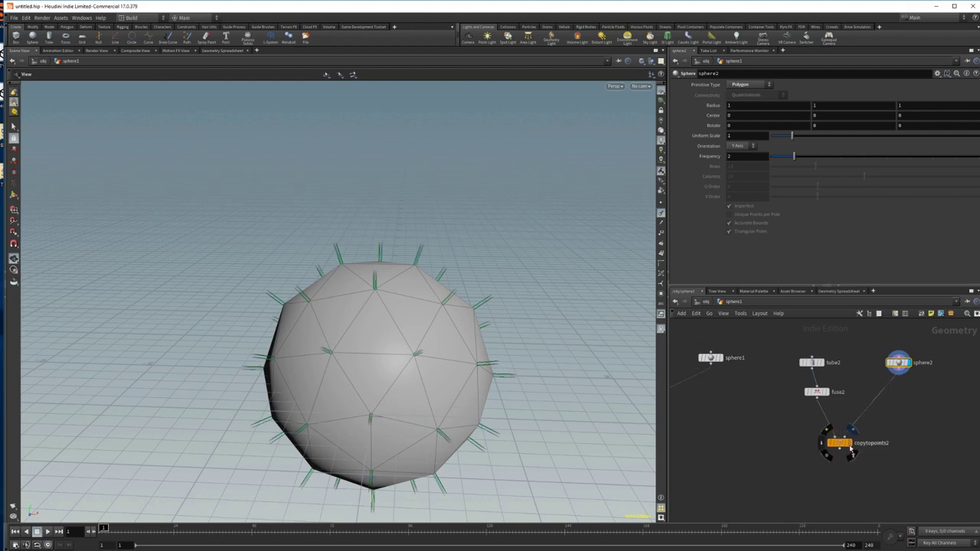
pyautogui.click(848, 442)
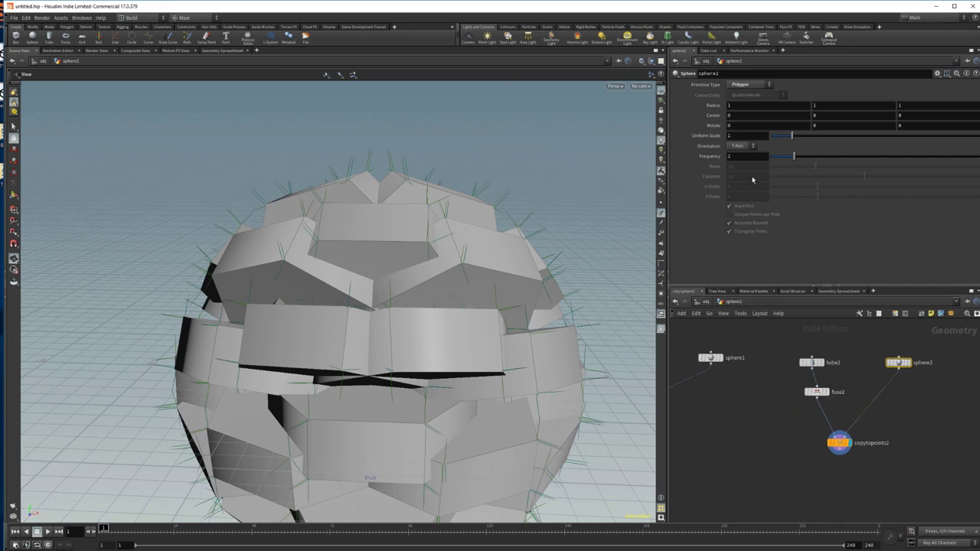
pyautogui.click(845, 447)
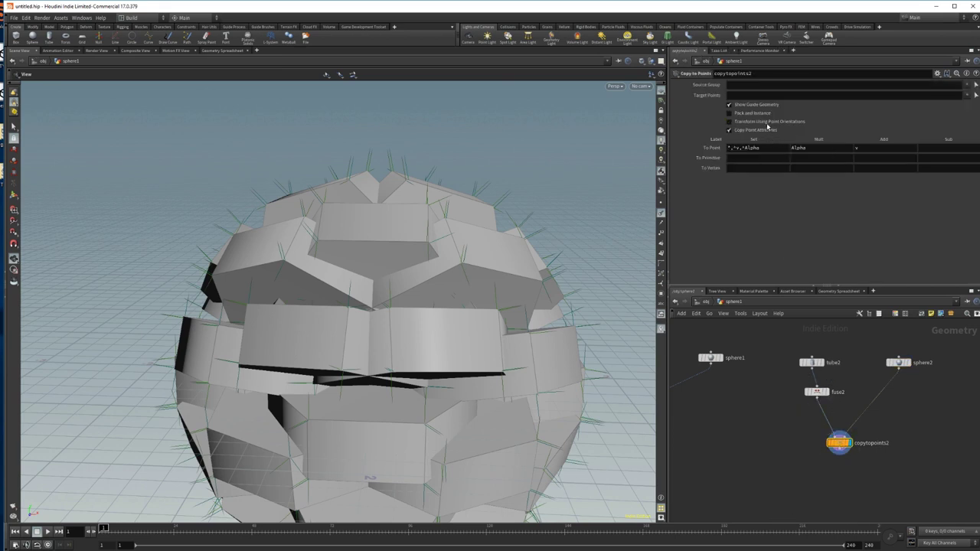
pyautogui.click(767, 127)
# Set tube2's orientation to Z Axis.
pyautogui.click(816, 391)
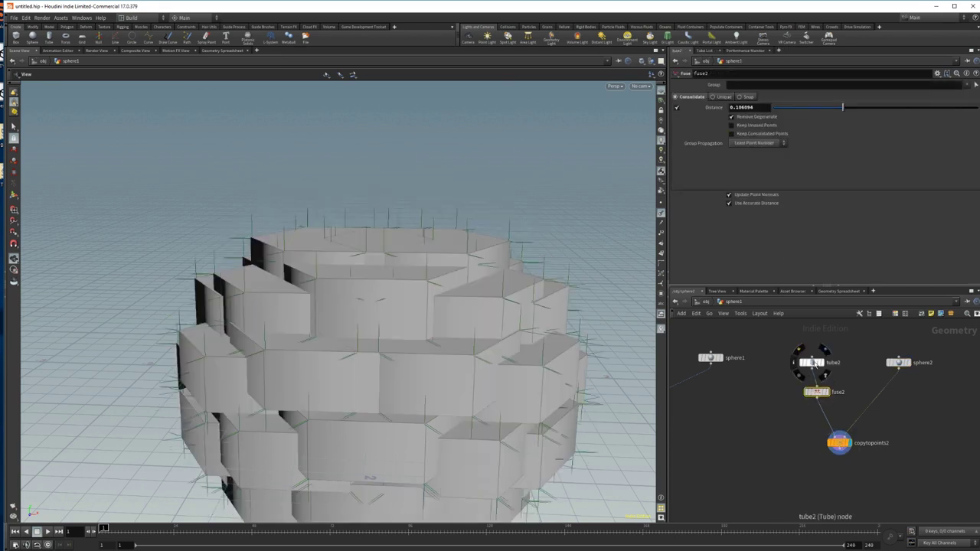
pyautogui.click(811, 363)
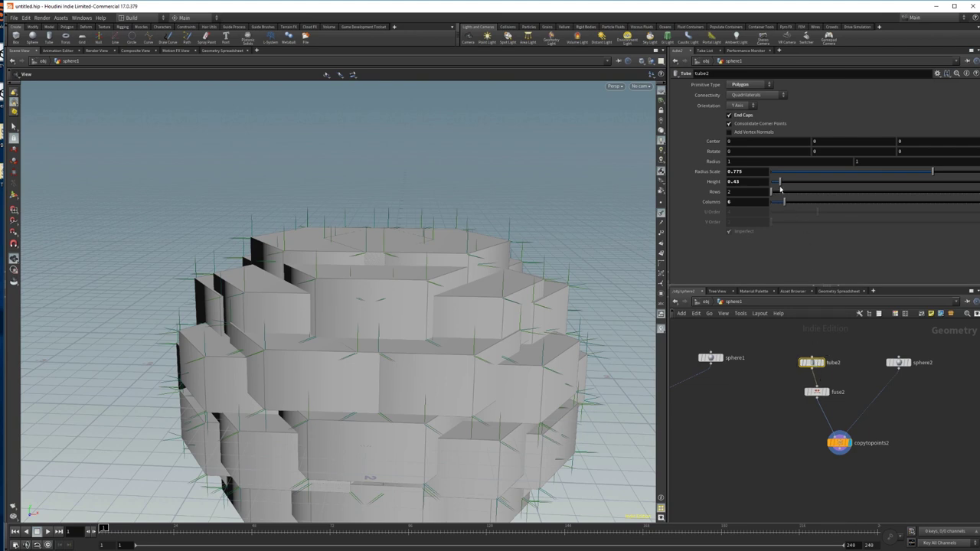
pyautogui.click(740, 105)
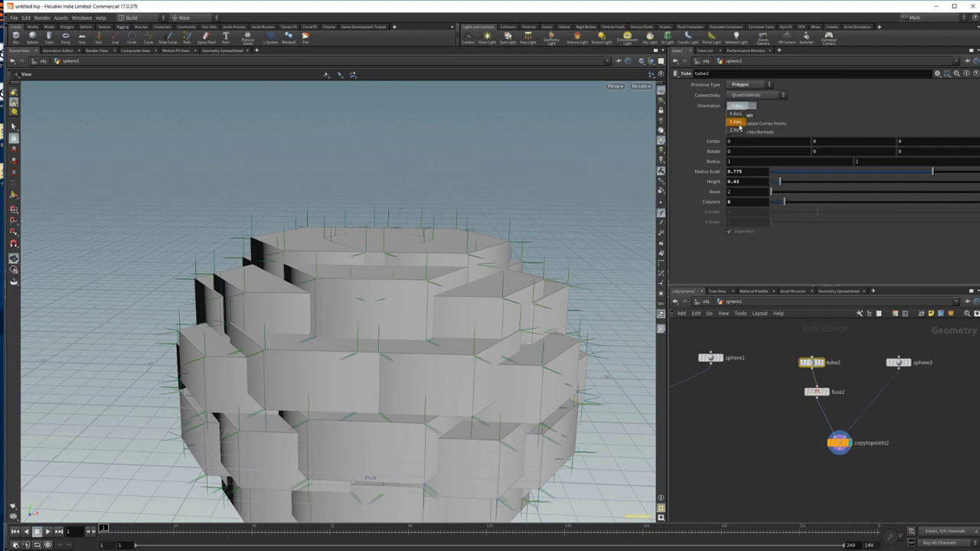
pyautogui.click(734, 122)
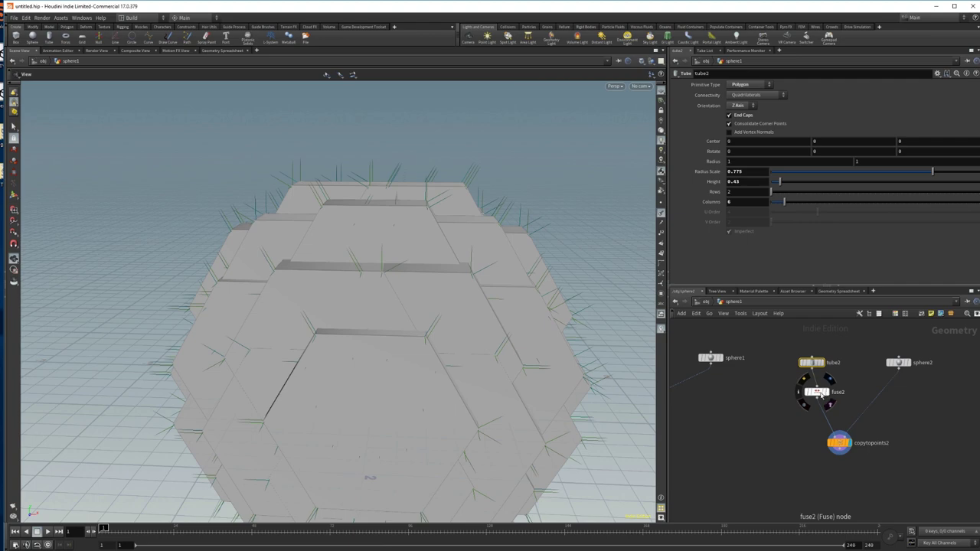
# Reduce tube2's radius scale to 0.252 and its height to 0.33.
pyautogui.click(816, 391)
pyautogui.click(812, 362)
pyautogui.moveTo(862, 180); pyautogui.dragTo(778, 185)
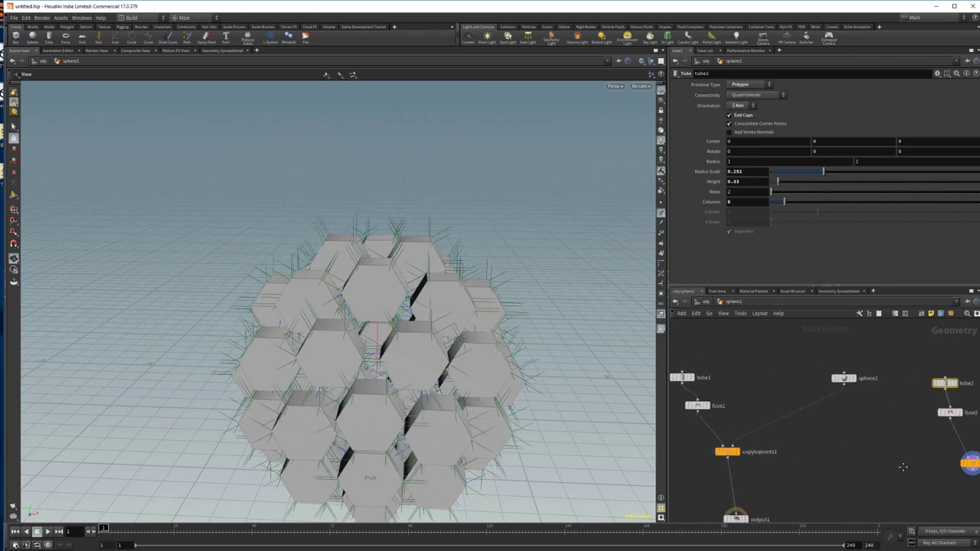
# Turn off Consolidate Corner Points and turn on Add Vertex Normals for tube2, and show fuse2's parameters.
pyautogui.moveTo(916, 455); pyautogui.dragTo(712, 435, button='middle')
pyautogui.click(850, 373)
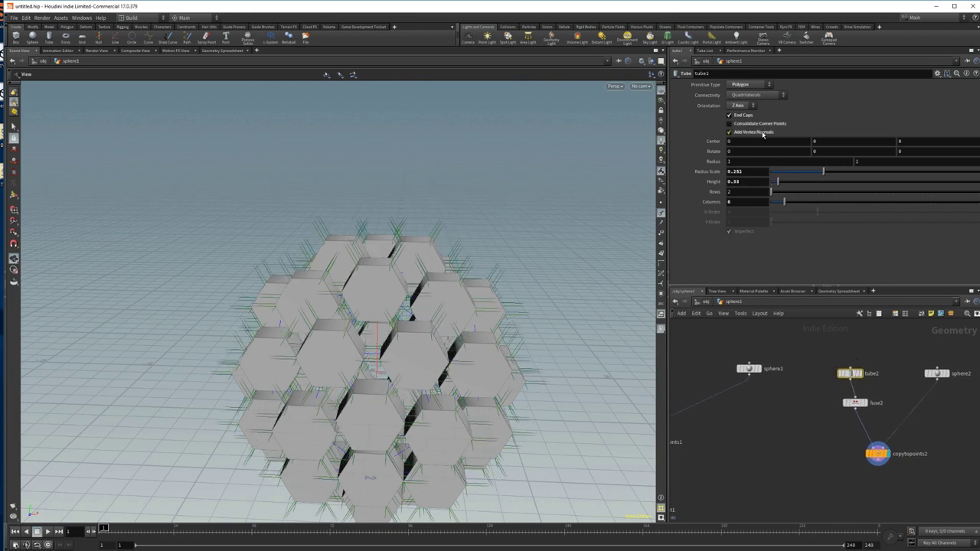
pyautogui.click(855, 403)
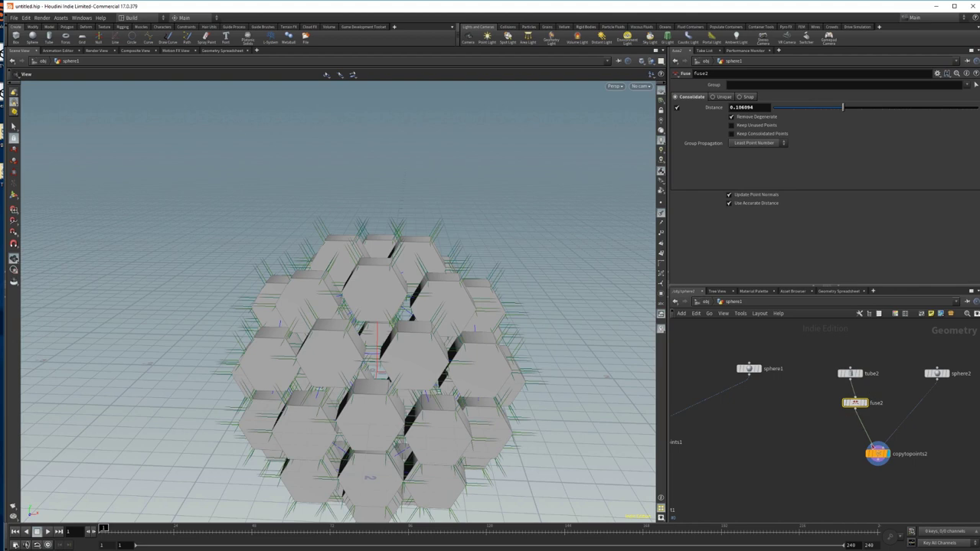
# Compare copytopoints2 with copytopoints1 and turn on Transform Using Point Orientations for copytopoints2.
pyautogui.click(877, 455)
pyautogui.moveTo(760, 464); pyautogui.dragTo(863, 437, button='middle')
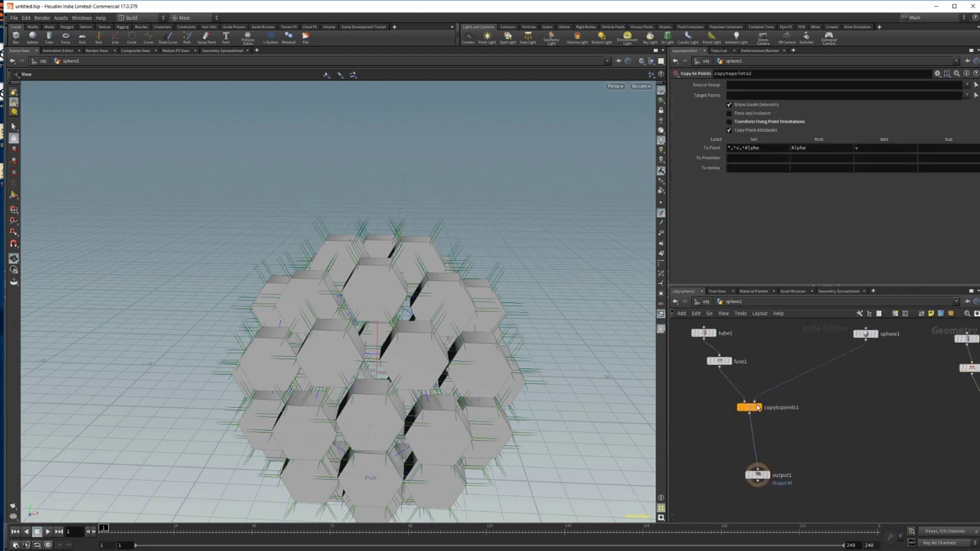
pyautogui.press('f')
pyautogui.click(836, 404)
pyautogui.moveTo(576, 401); pyautogui.dragTo(777, 352)
pyautogui.click(795, 338)
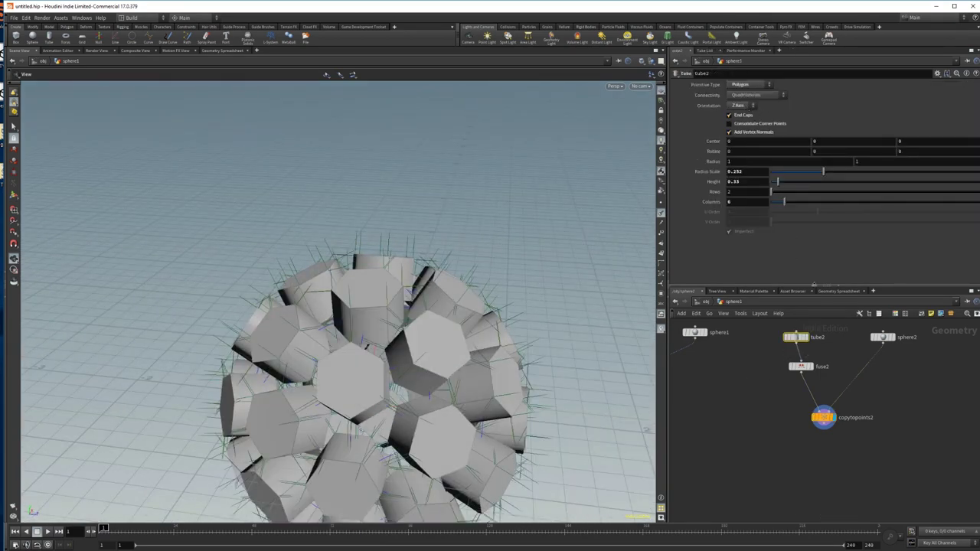
pyautogui.click(823, 417)
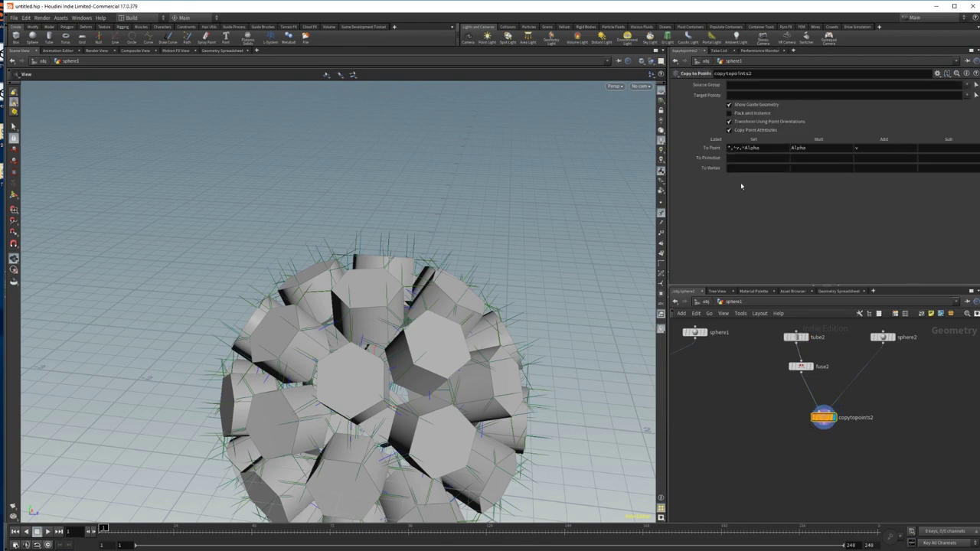
# Try tube2 with a radius scale of 0.269 and a height of 0.12.
pyautogui.click(796, 336)
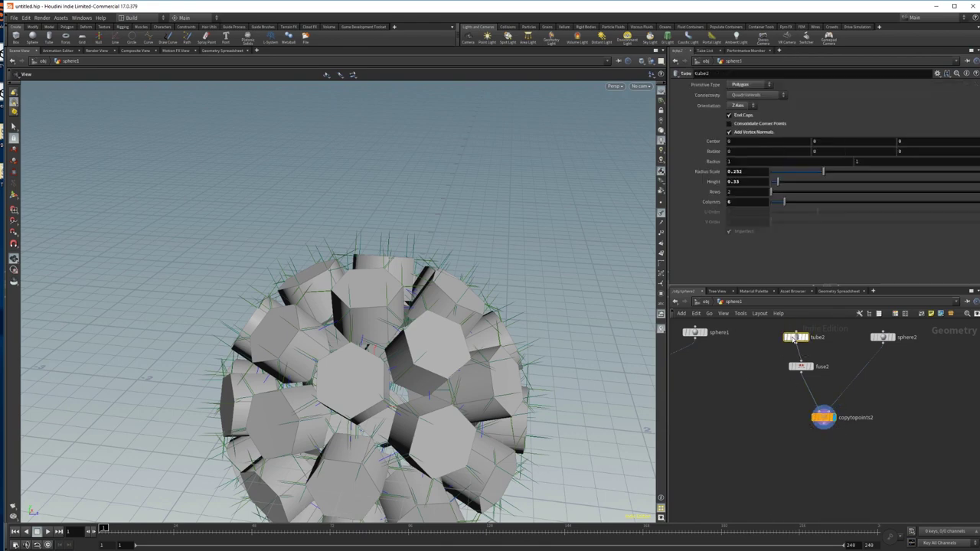
pyautogui.click(812, 175)
pyautogui.moveTo(818, 175); pyautogui.dragTo(773, 191)
pyautogui.click(759, 182)
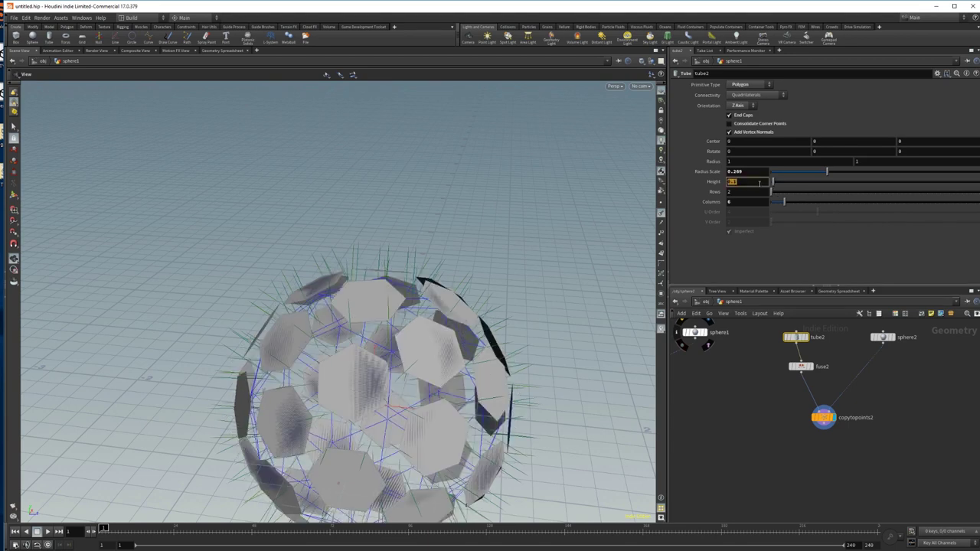
pyautogui.write('.12')
pyautogui.press('Return')
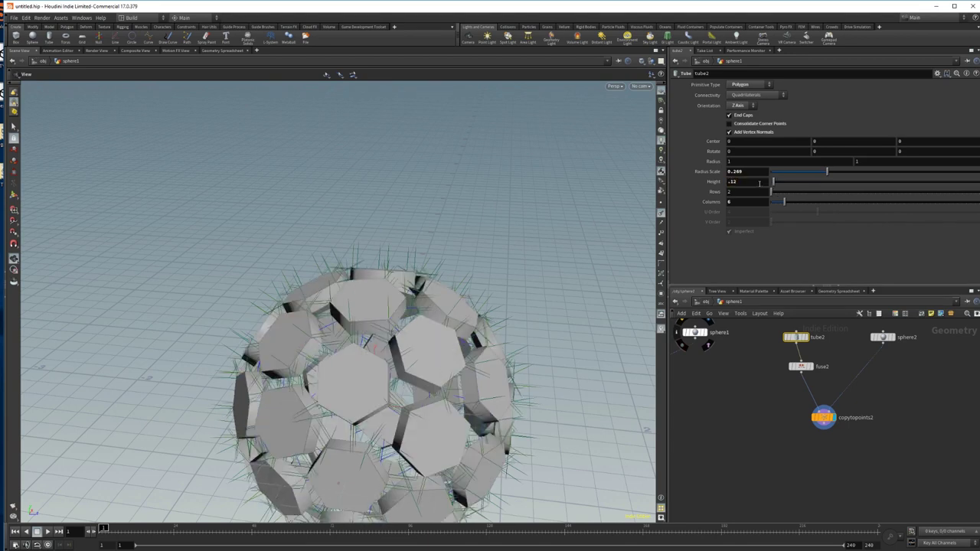
# Reduce tube2's radius scale to 0.231.
pyautogui.moveTo(441, 289); pyautogui.dragTo(515, 233)
pyautogui.moveTo(824, 171); pyautogui.dragTo(819, 174)
pyautogui.moveTo(495, 193); pyautogui.dragTo(689, 205)
# Try heights of 0.11, 0.1 and 0.08 for tube2, then return to 0.1.
pyautogui.click(752, 183)
pyautogui.write('.11')
pyautogui.press('Return')
pyautogui.click(753, 183)
pyautogui.write('.1')
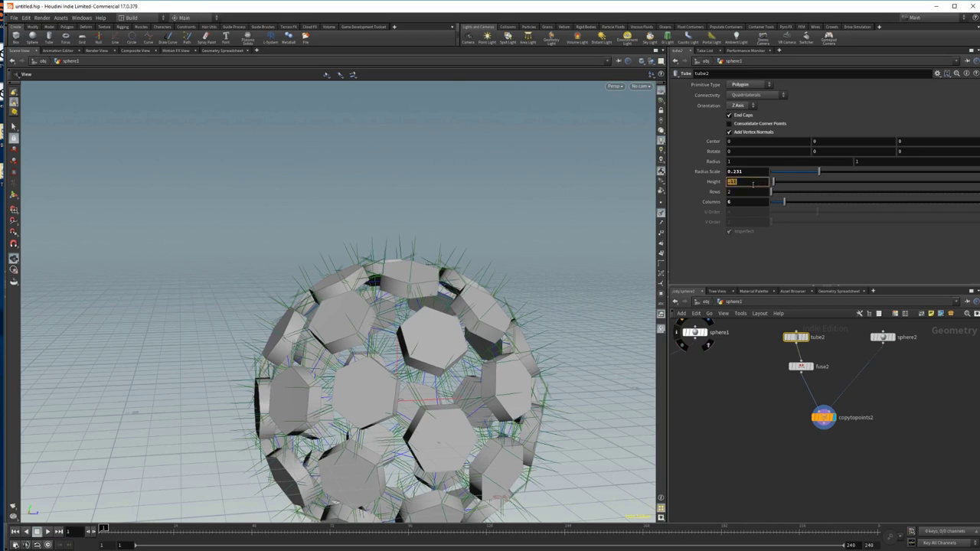
pyautogui.press('Return')
pyautogui.click(753, 182)
pyautogui.write('.08')
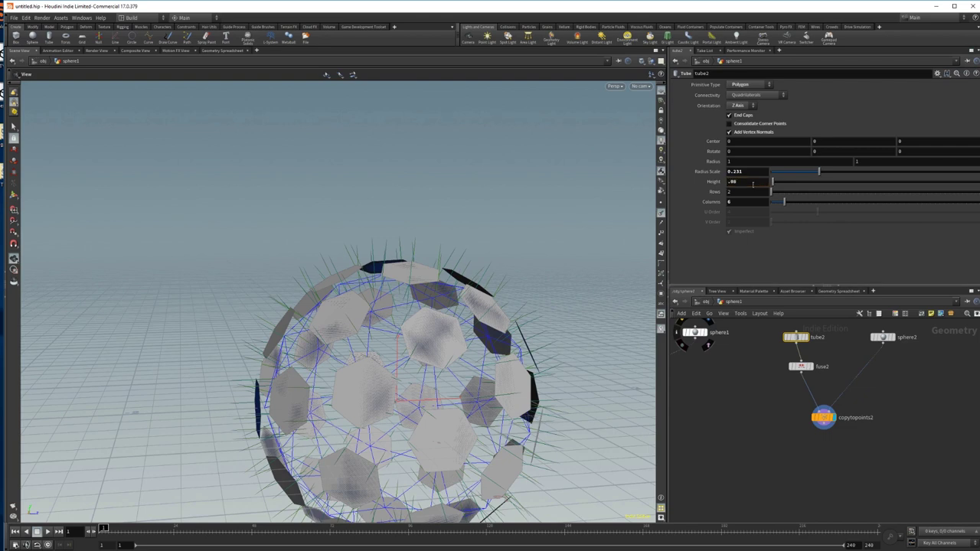
pyautogui.press('Return')
pyautogui.click(752, 183)
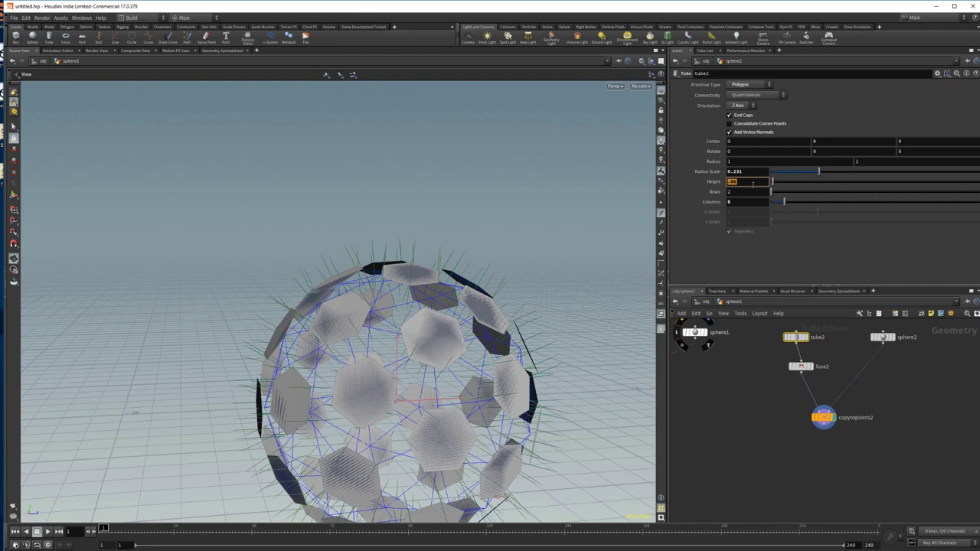
pyautogui.write('.1')
pyautogui.press('Return')
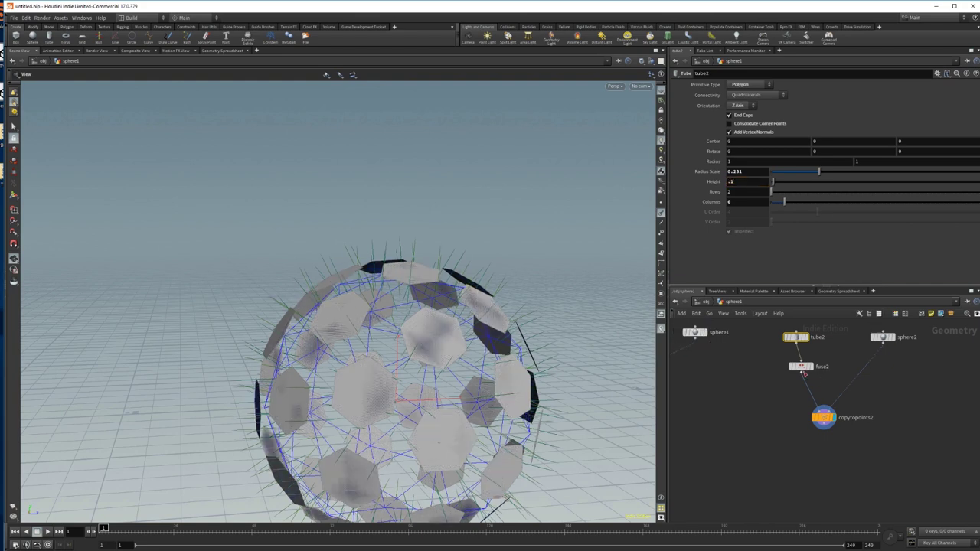
# Lower fuse2's distance to about 0.041 and set tube2's height to 0.04.
pyautogui.click(800, 367)
pyautogui.moveTo(842, 108); pyautogui.dragTo(815, 115)
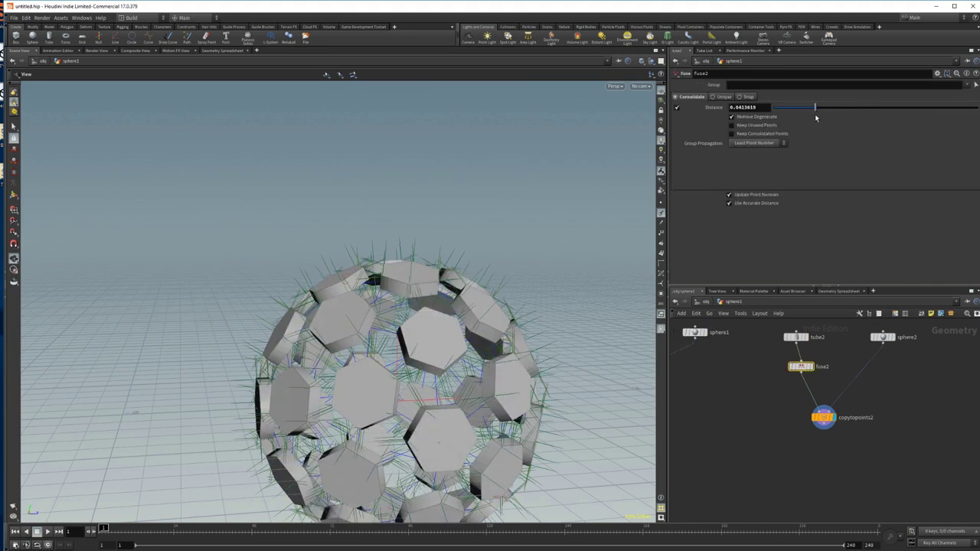
pyautogui.click(796, 337)
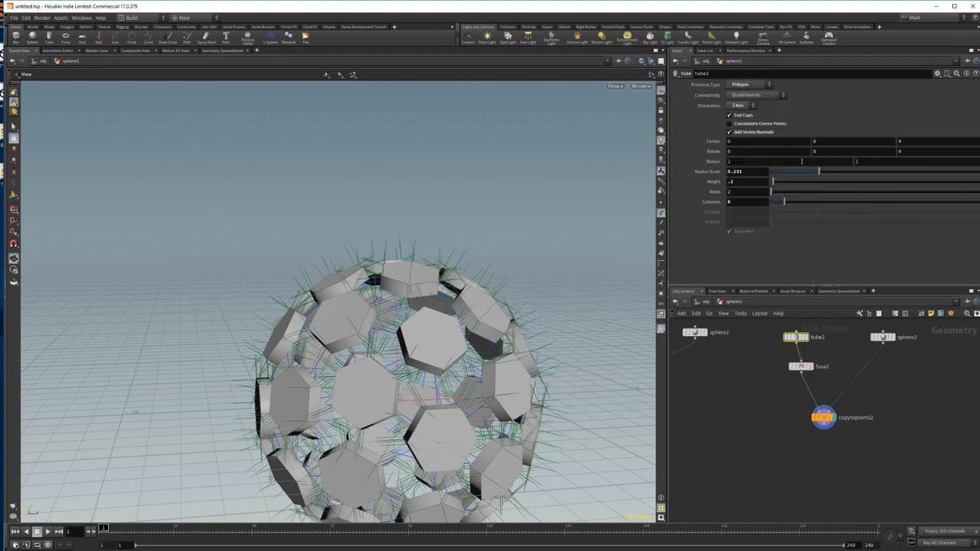
pyautogui.click(759, 182)
pyautogui.write('0.04')
pyautogui.press('Return')
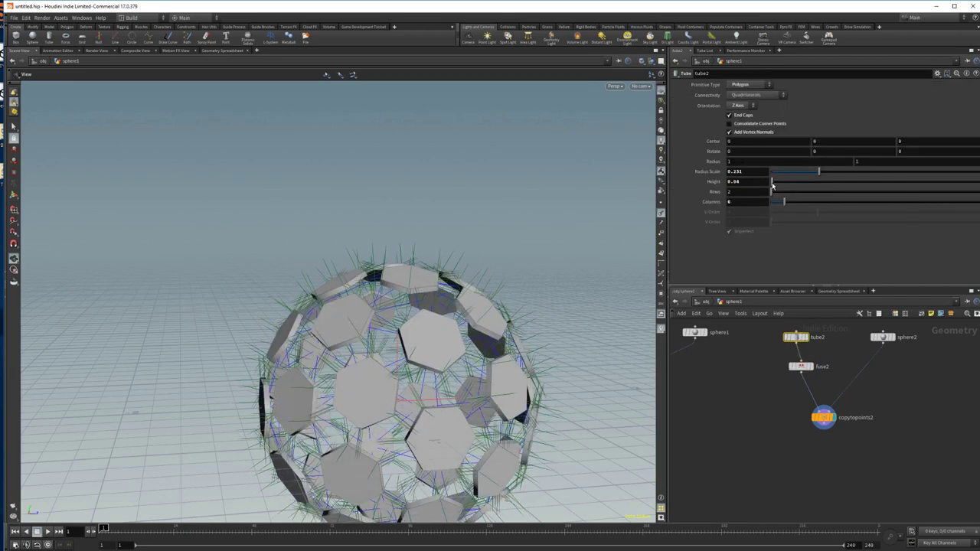
# Reduce fuse2's distance to about 0.031 and inspect the thin hexagon plates up close.
pyautogui.click(807, 369)
pyautogui.moveTo(481, 269); pyautogui.dragTo(490, 297)
pyautogui.moveTo(809, 112); pyautogui.dragTo(805, 117)
pyautogui.moveTo(608, 291); pyautogui.dragTo(598, 231)
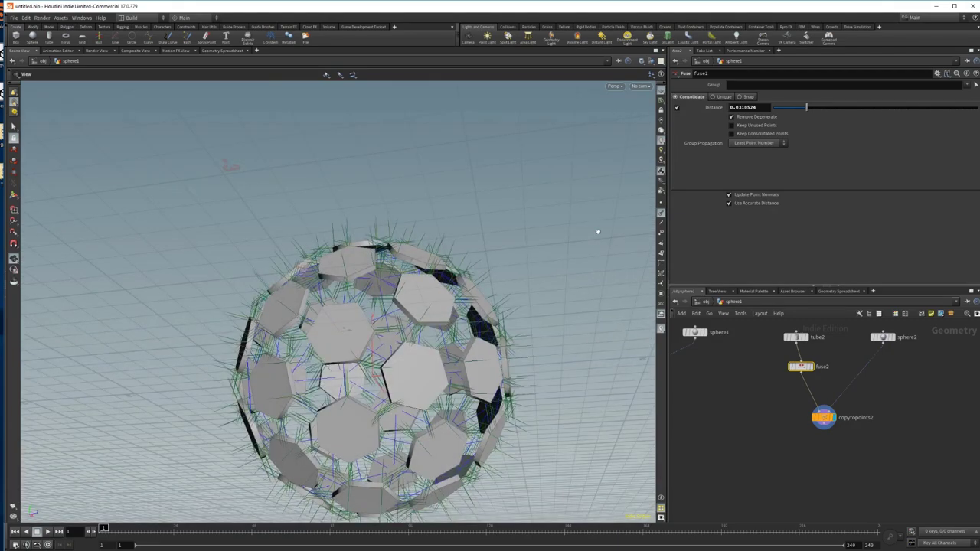
pyautogui.moveTo(557, 272); pyautogui.dragTo(379, 323)
pyautogui.scroll(5, 579, 287)
# Toggle the display of normals while inspecting the hexagon plates, and leave the normals hidden.
pyautogui.click(662, 216)
pyautogui.moveTo(511, 327); pyautogui.dragTo(631, 262)
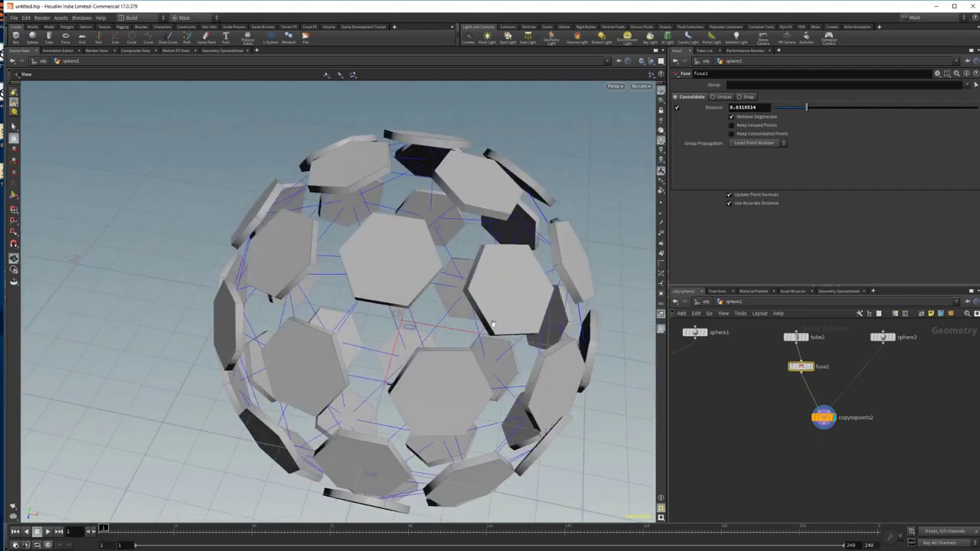
pyautogui.click(661, 222)
pyautogui.moveTo(575, 269); pyautogui.dragTo(595, 271)
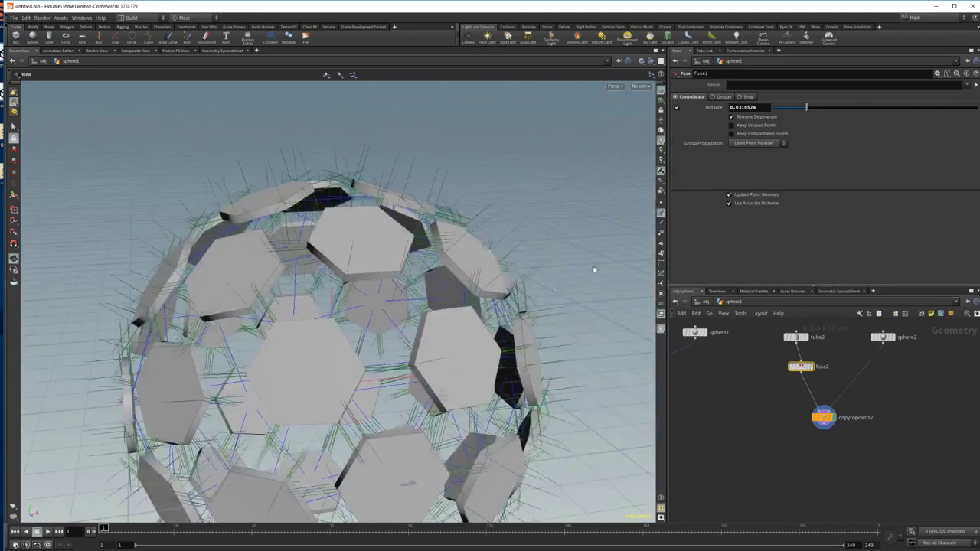
pyautogui.click(662, 214)
pyautogui.click(662, 214)
pyautogui.click(662, 214)
pyautogui.click(662, 214)
pyautogui.moveTo(274, 271); pyautogui.dragTo(462, 288)
pyautogui.click(660, 223)
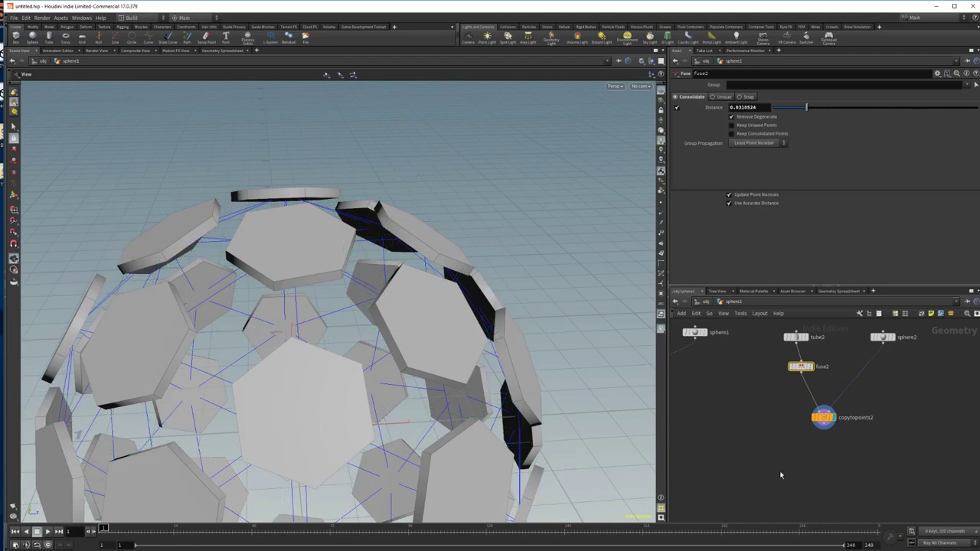
# Add an Output node below copytopoints2, wire the copies into it and display it.
pyautogui.press('h')
pyautogui.moveTo(811, 441); pyautogui.dragTo(750, 446, button='middle')
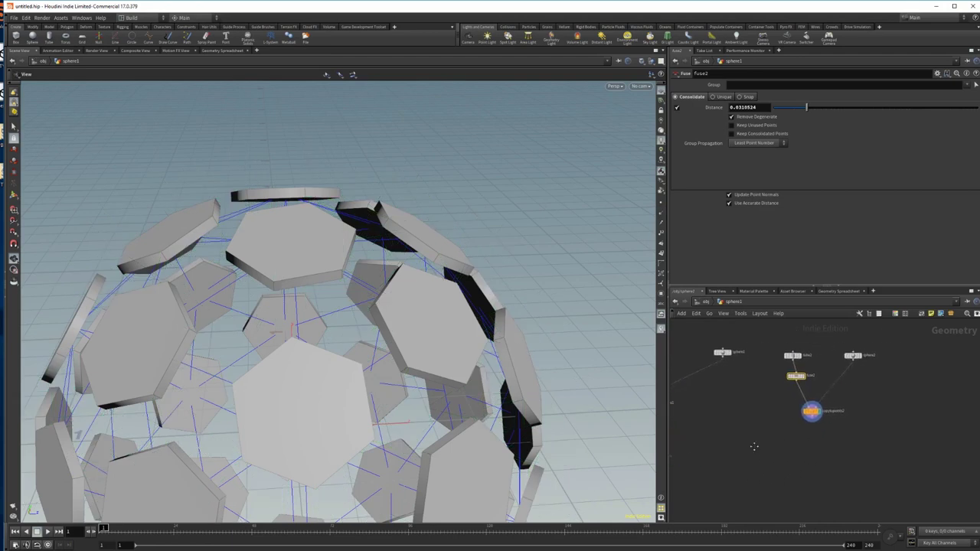
pyautogui.press('Tab')
pyautogui.write('out')
pyautogui.press('Return')
pyautogui.click(803, 453)
pyautogui.scroll(3, 810, 455)
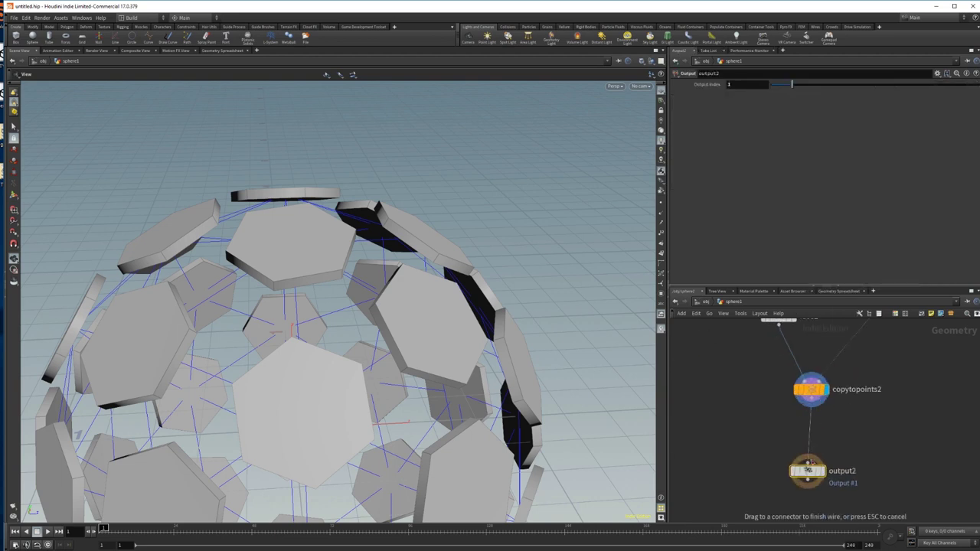
pyautogui.click(822, 472)
pyautogui.moveTo(808, 474); pyautogui.dragTo(819, 479)
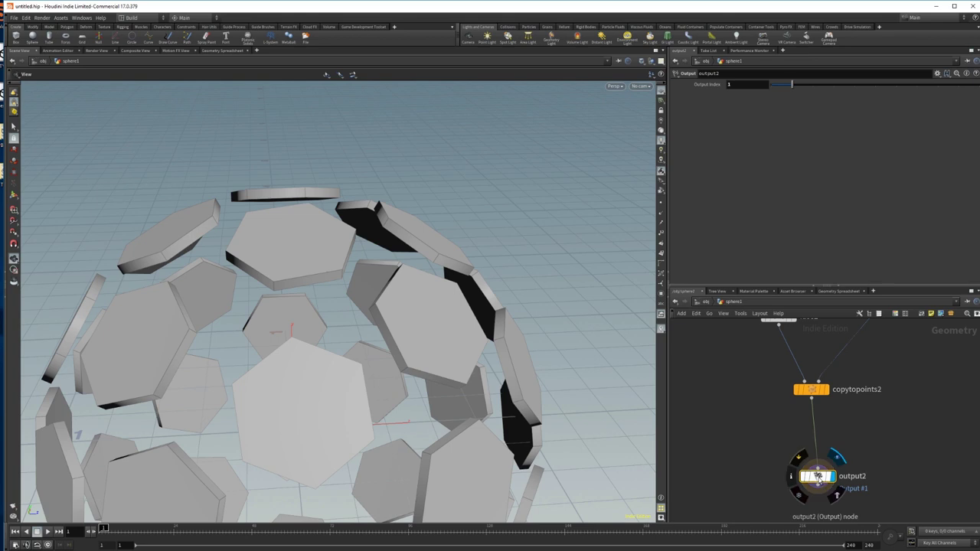
# Add a Null node beside the copytopoints2 chain and rename it Output.
pyautogui.press('Tab')
pyautogui.moveTo(864, 425)
pyautogui.write('null')
pyautogui.press('Return')
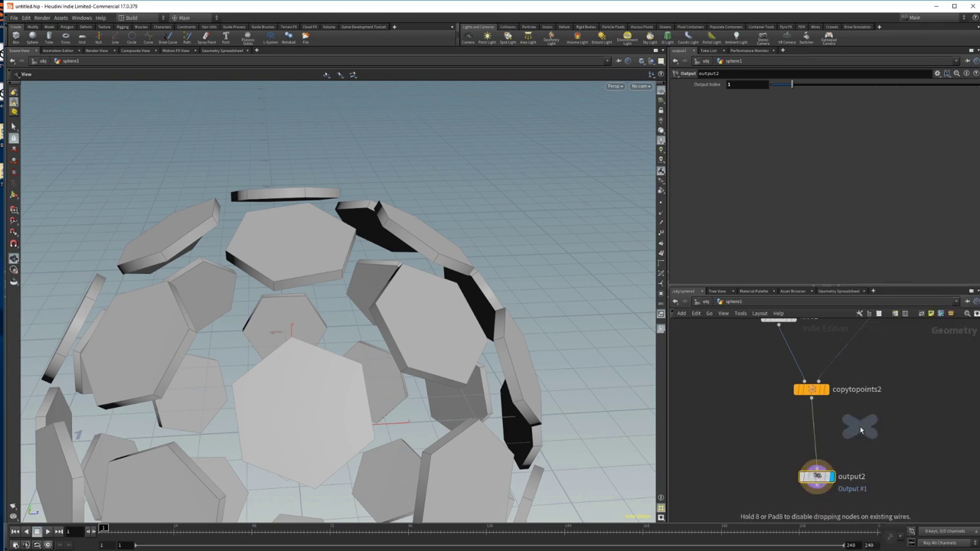
pyautogui.click(859, 425)
pyautogui.write('Output')
pyautogui.press('BackSpace')
pyautogui.write('ut')
pyautogui.press('Return')
pyautogui.doubleClick(885, 427)
pyautogui.write('Output')
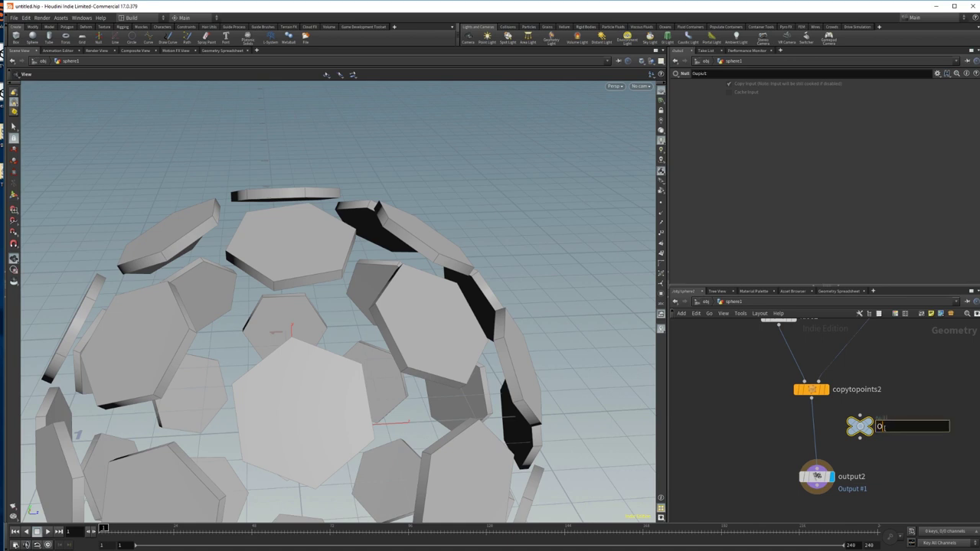
pyautogui.press('Return')
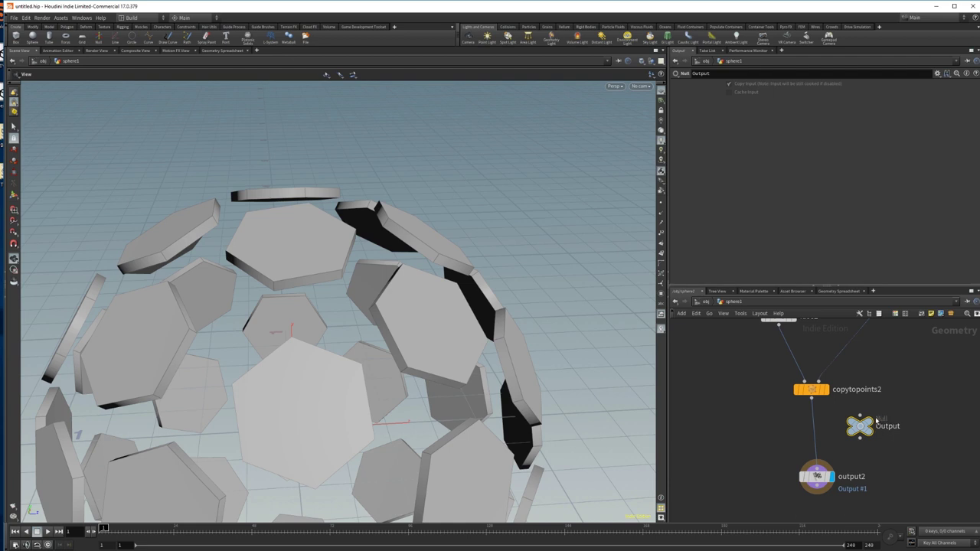
# Connect the Output null to copytopoints2, place it beside the chain and align output2 beneath copytopoints2.
pyautogui.click(860, 416)
pyautogui.press('Escape')
pyautogui.moveTo(859, 426); pyautogui.dragTo(811, 396)
pyautogui.moveTo(817, 476)
pyautogui.moveTo(825, 475)
pyautogui.mouseDown()
pyautogui.moveTo(874, 446)
pyautogui.moveTo(815, 473)
pyautogui.mouseUp()
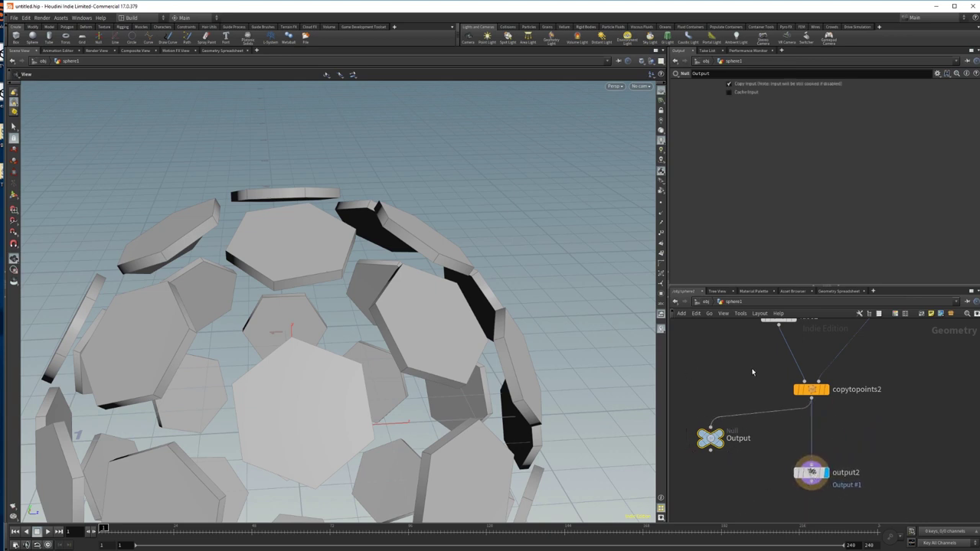
# Select output2 and examine its Output Index parameter.
pyautogui.scroll(-3, 733, 410)
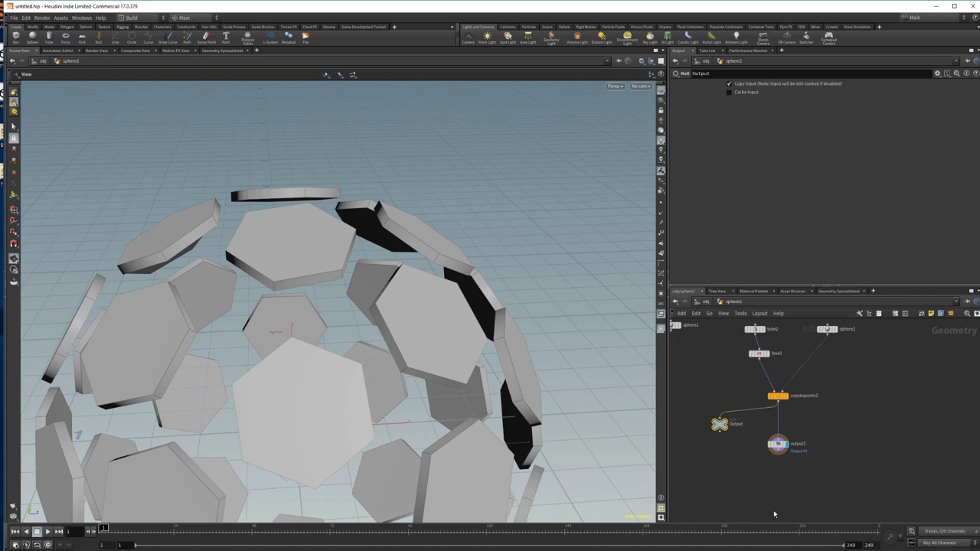
pyautogui.moveTo(788, 495); pyautogui.dragTo(767, 485, button='middle')
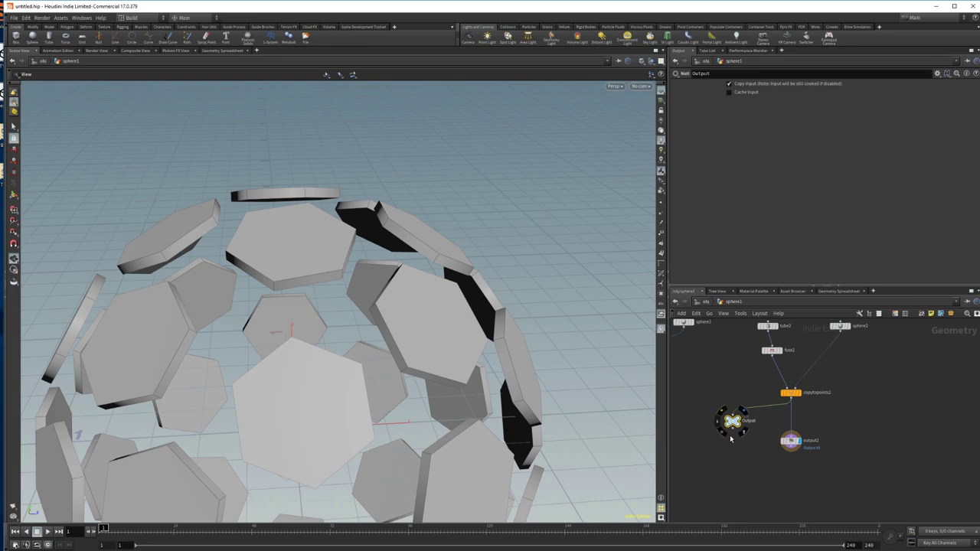
pyautogui.scroll(3, 805, 450)
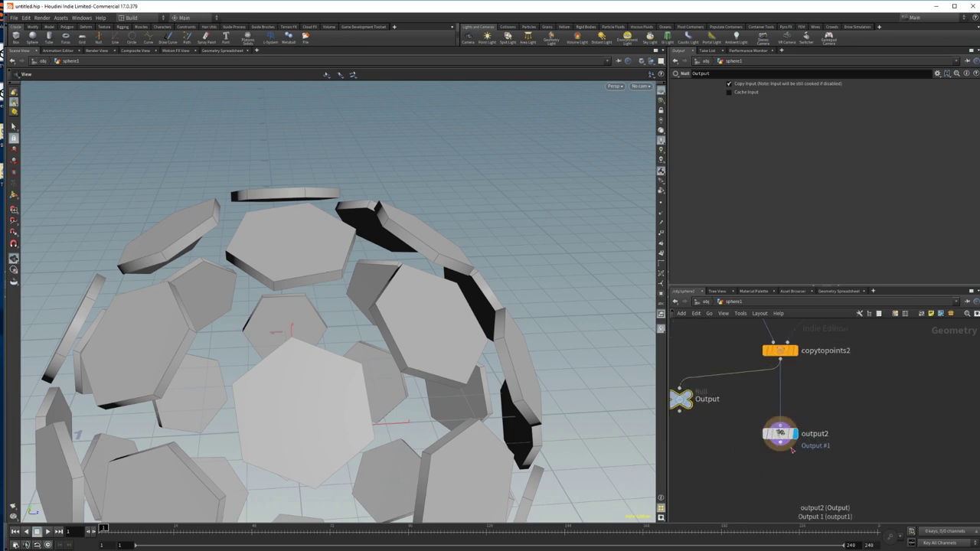
pyautogui.moveTo(786, 440)
pyautogui.moveTo(733, 427); pyautogui.dragTo(810, 445, button='middle')
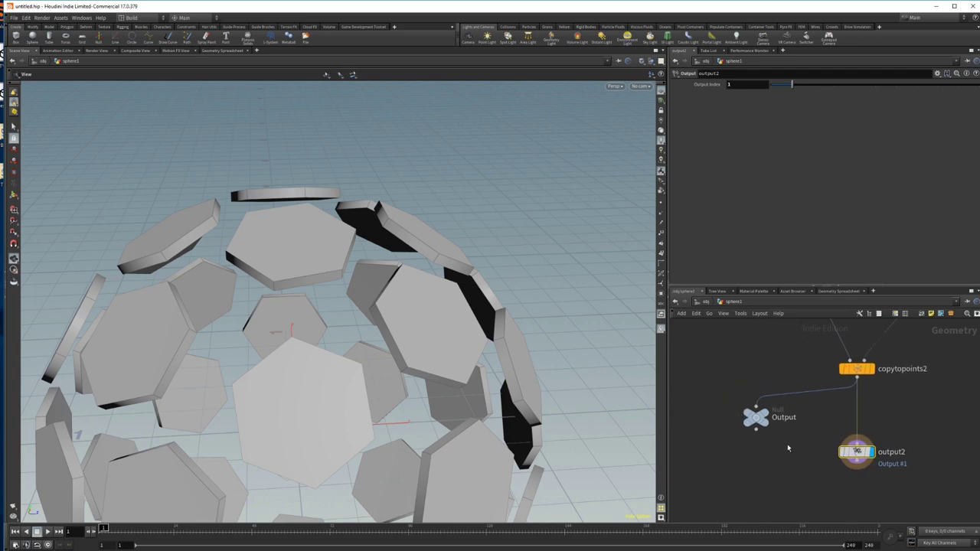
pyautogui.click(855, 453)
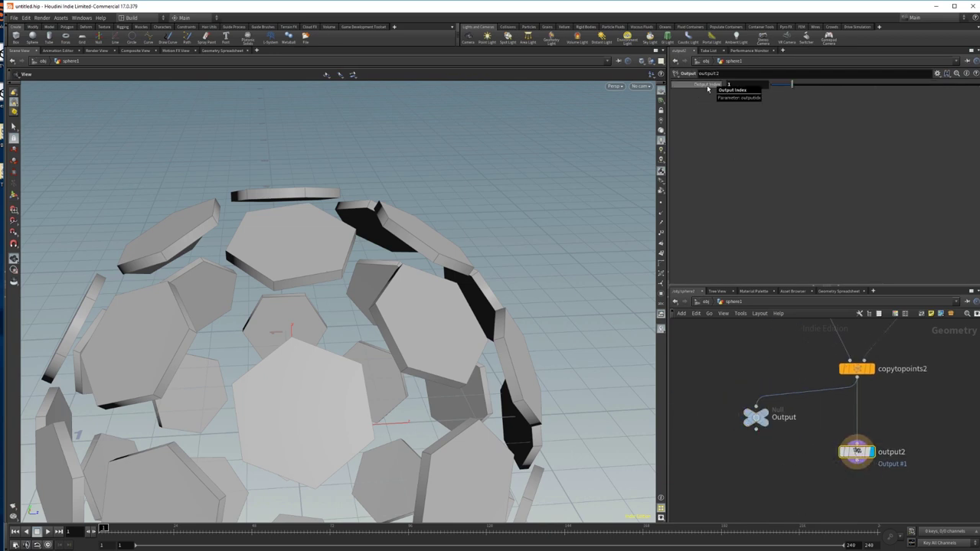
pyautogui.moveTo(809, 447); pyautogui.dragTo(708, 420, button='middle')
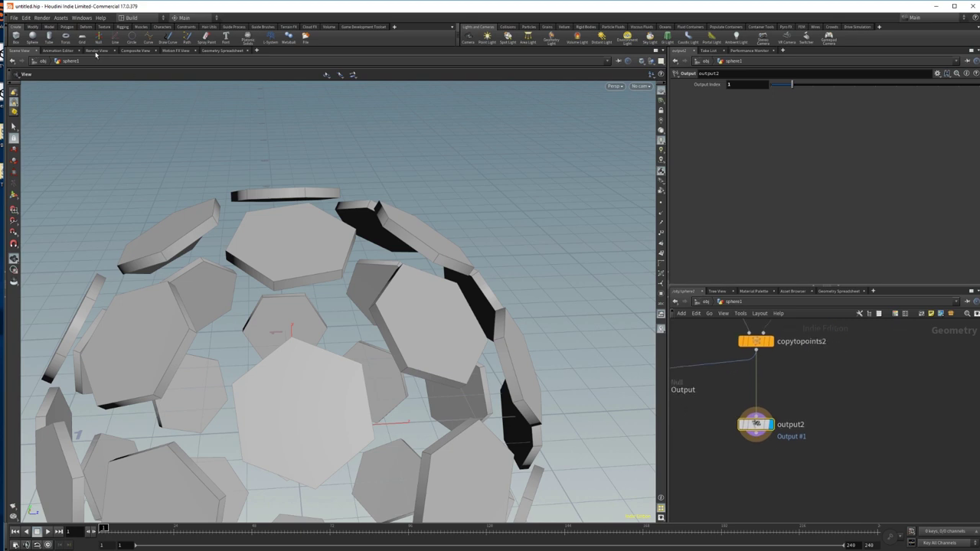
# Open the Filmbox FBX export options and choose /obj/sphere1 as the source object.
pyautogui.click(17, 19)
pyautogui.moveTo(77, 142)
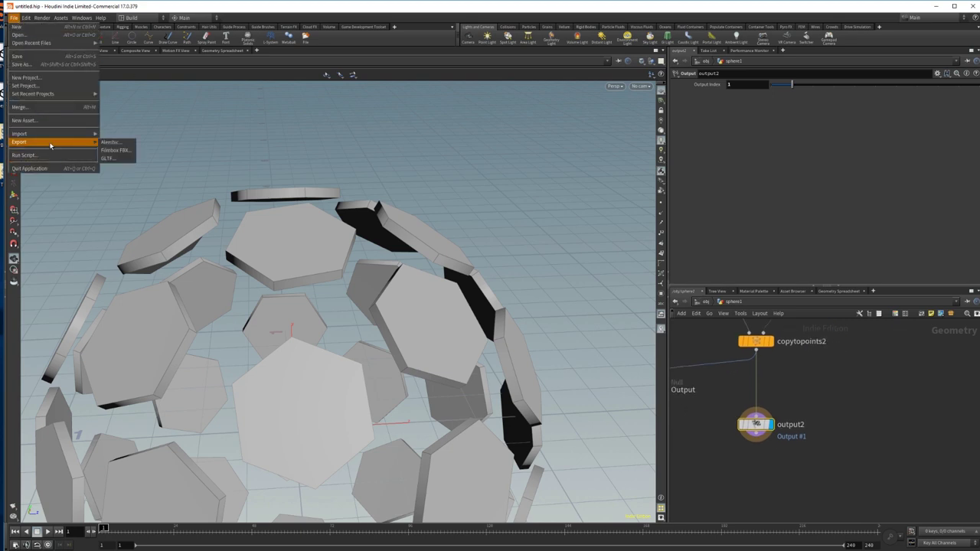
pyautogui.click(129, 156)
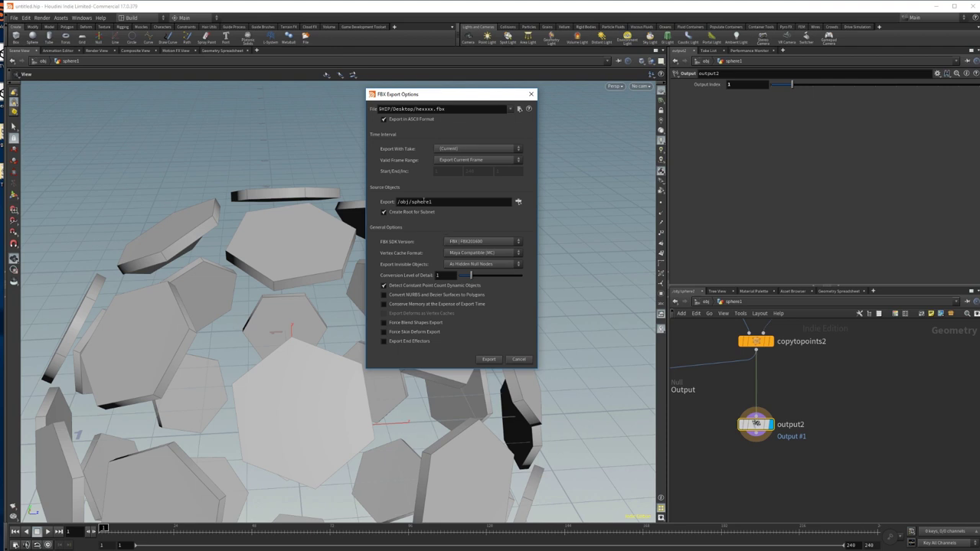
pyautogui.click(518, 202)
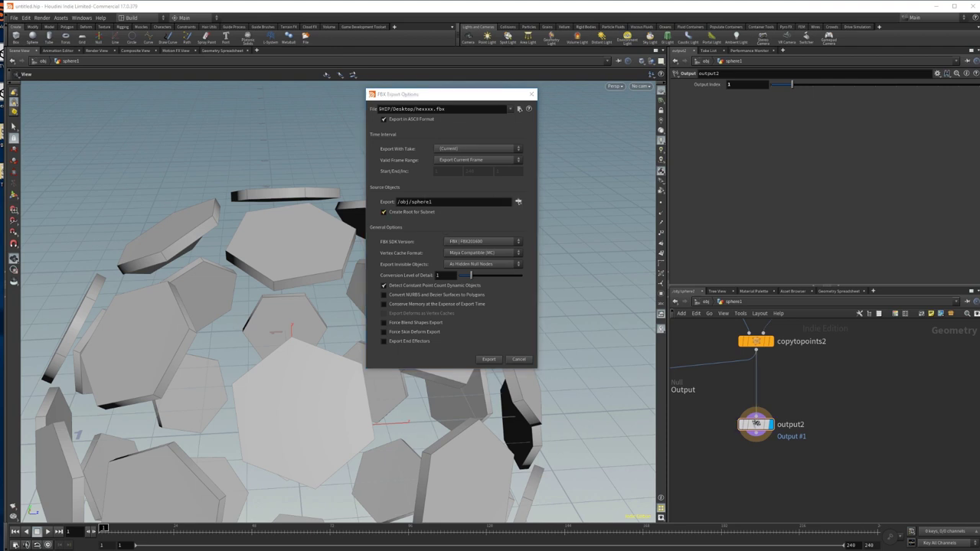
pyautogui.moveTo(380, 123); pyautogui.dragTo(757, 160)
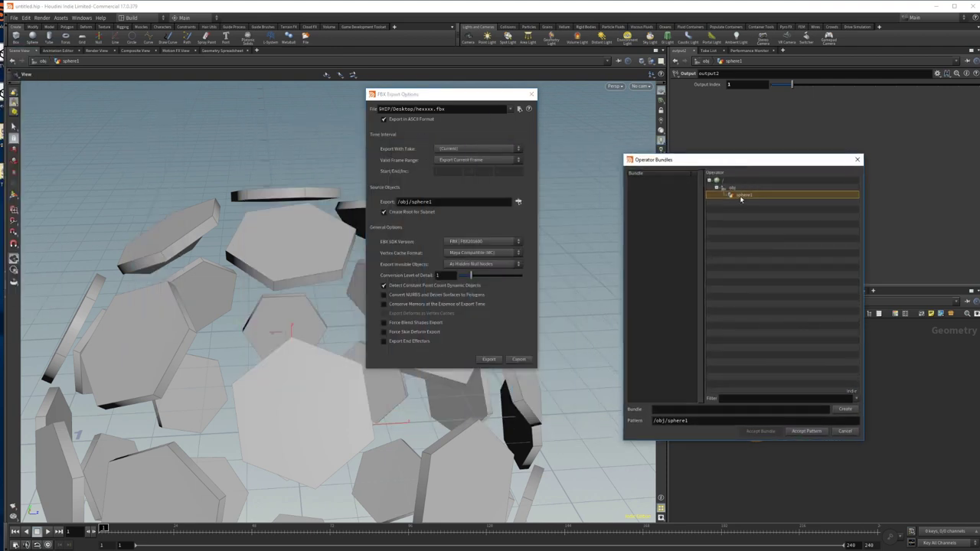
pyautogui.doubleClick(743, 196)
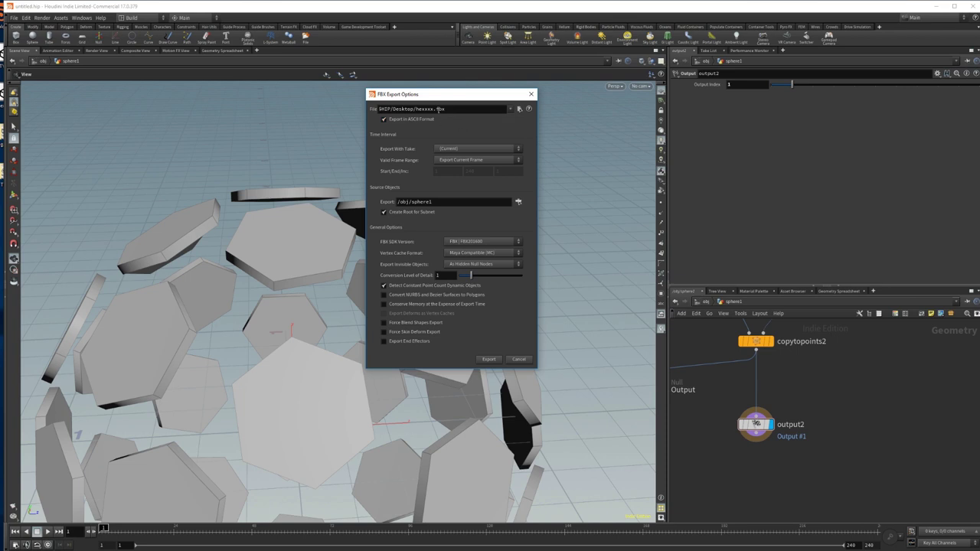
# Browse for the export file location, dismiss the FBX export options without exporting and switch from Houdini to 3ds Max.
pyautogui.click(518, 108)
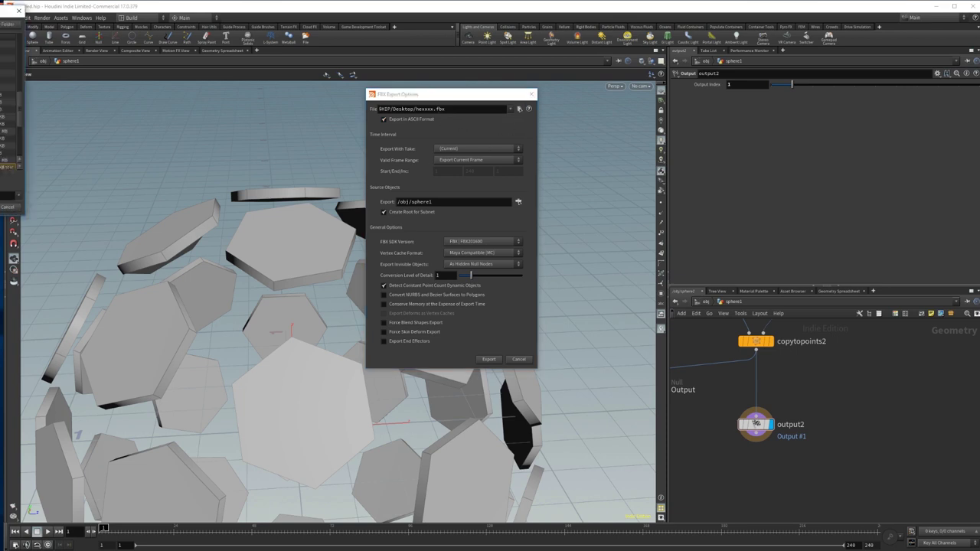
pyautogui.click(3, 207)
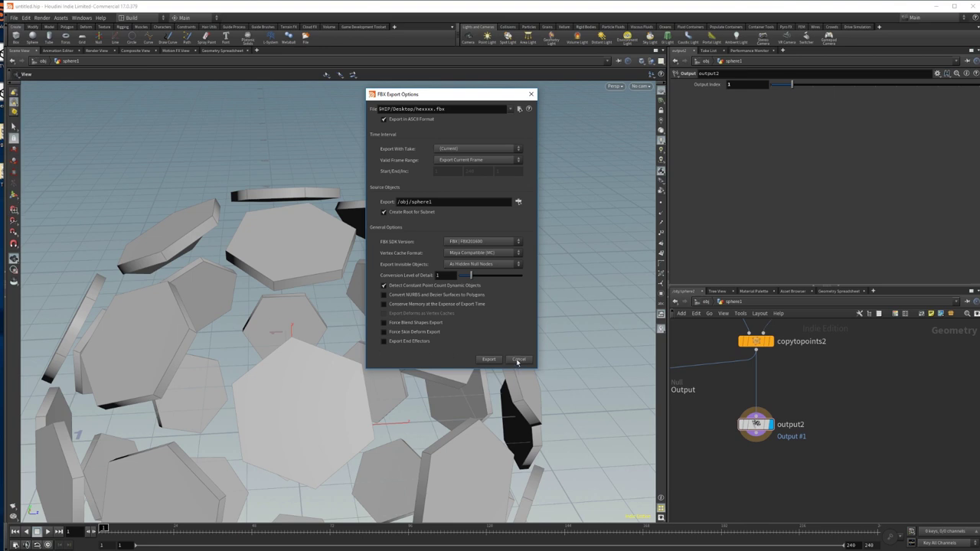
pyautogui.click(518, 360)
pyautogui.click(940, 8)
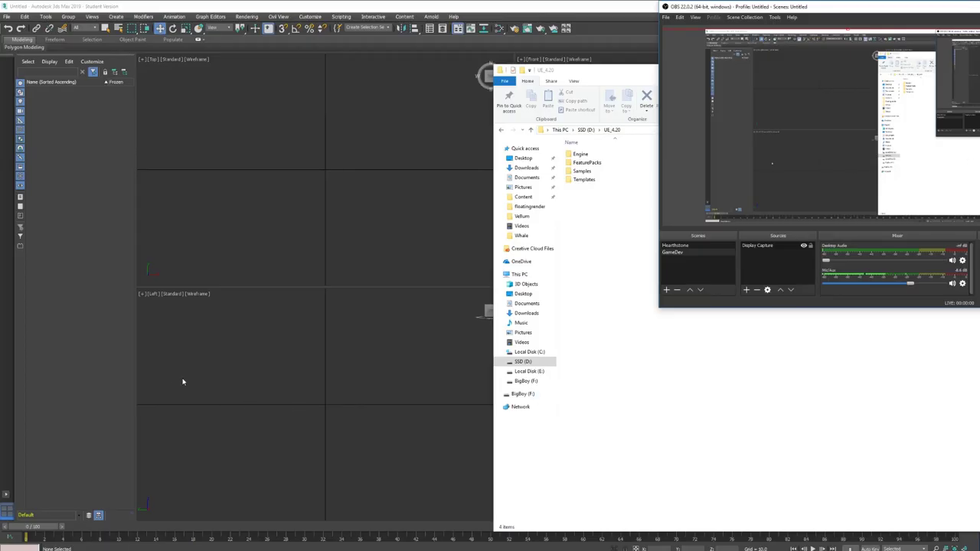
# Switch to File Explorer and open the UE_4.20 > Engine > Extras > 3dsMaxScripts folder.
pyautogui.click(717, 405)
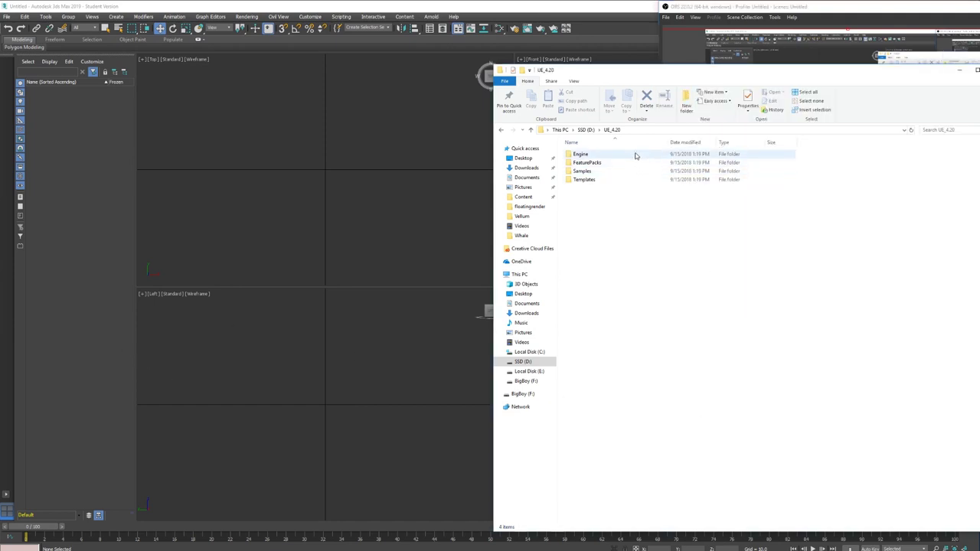
pyautogui.moveTo(726, 76); pyautogui.dragTo(338, 75)
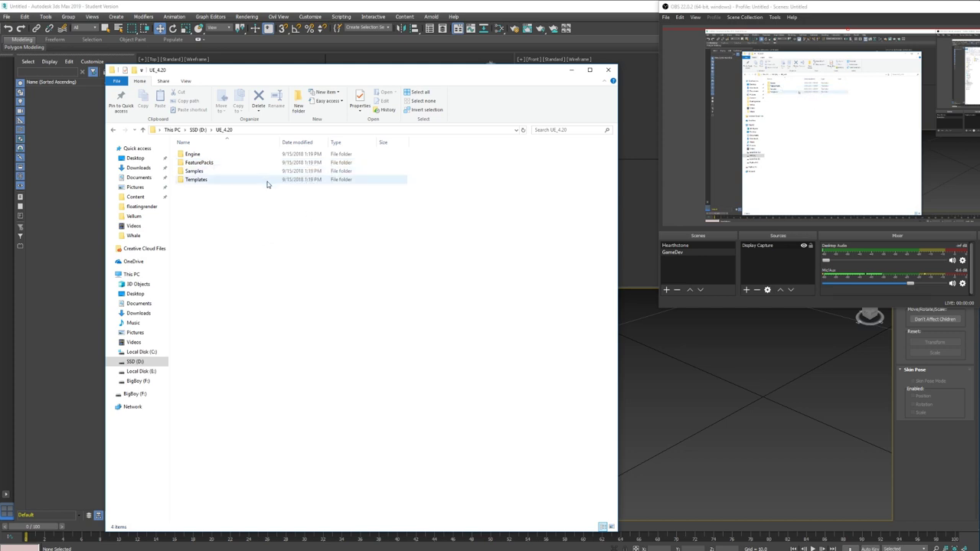
pyautogui.doubleClick(232, 156)
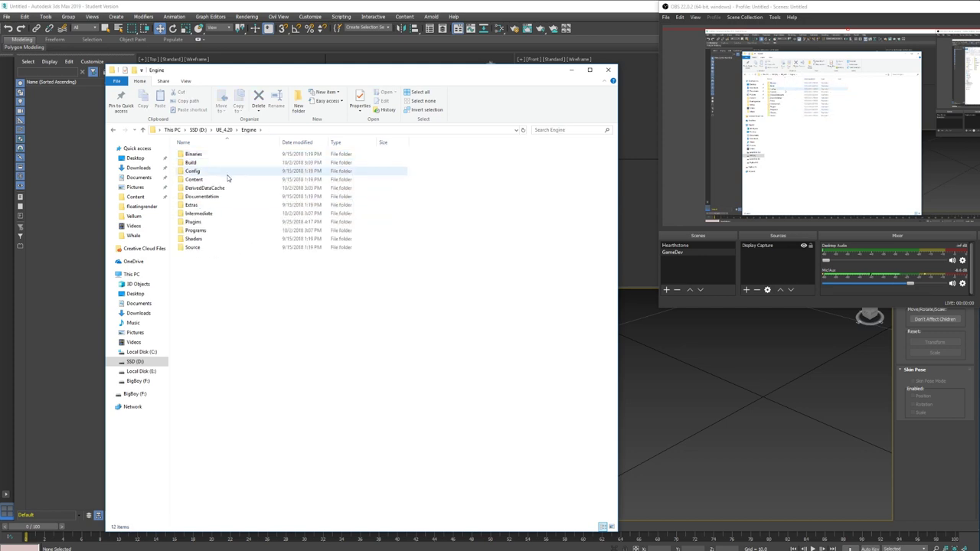
pyautogui.doubleClick(217, 204)
pyautogui.doubleClick(222, 157)
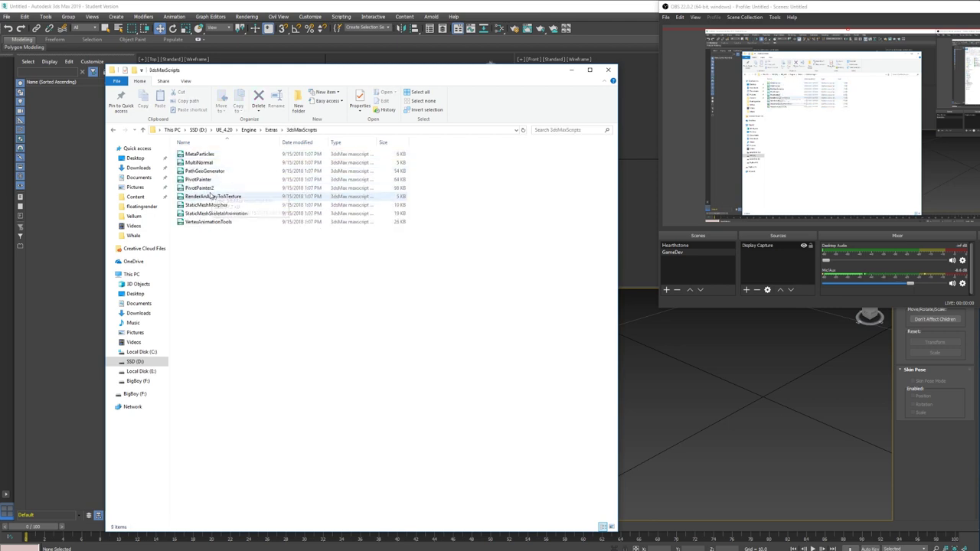
# Run the PivotPainter2 script in 3ds Max from the scripts folder and minimise File Explorer.
pyautogui.click(208, 188)
pyautogui.moveTo(482, 75); pyautogui.dragTo(580, 69)
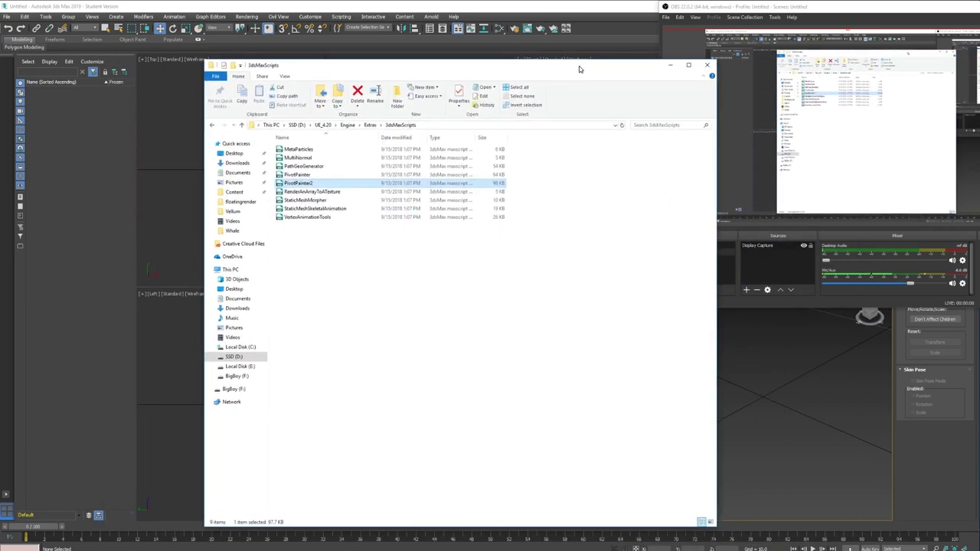
pyautogui.moveTo(337, 188)
pyautogui.mouseDown()
pyautogui.moveTo(122, 189)
pyautogui.moveTo(171, 178)
pyautogui.mouseUp()
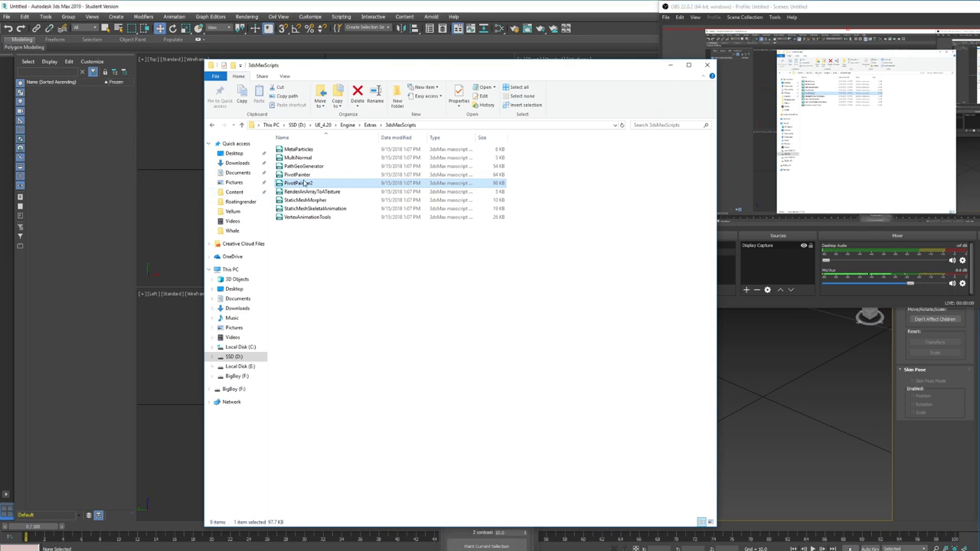
pyautogui.click(670, 65)
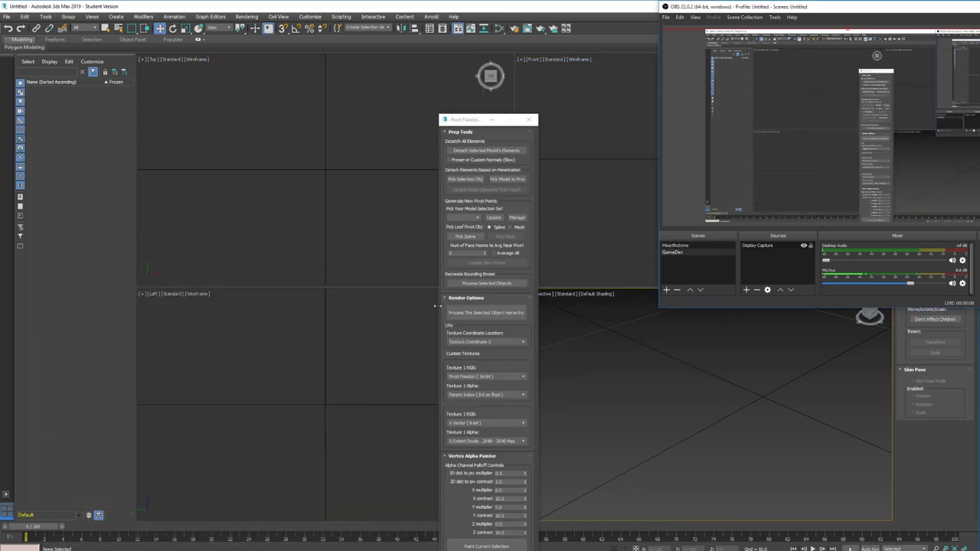
# Place the Pivot Painter window over the Scene Explorer, clear of the viewports, and collapse and re-expand its Vertex Alpha Painter section.
pyautogui.moveTo(479, 119)
pyautogui.mouseDown()
pyautogui.moveTo(377, 74)
pyautogui.moveTo(333, 72)
pyautogui.mouseUp()
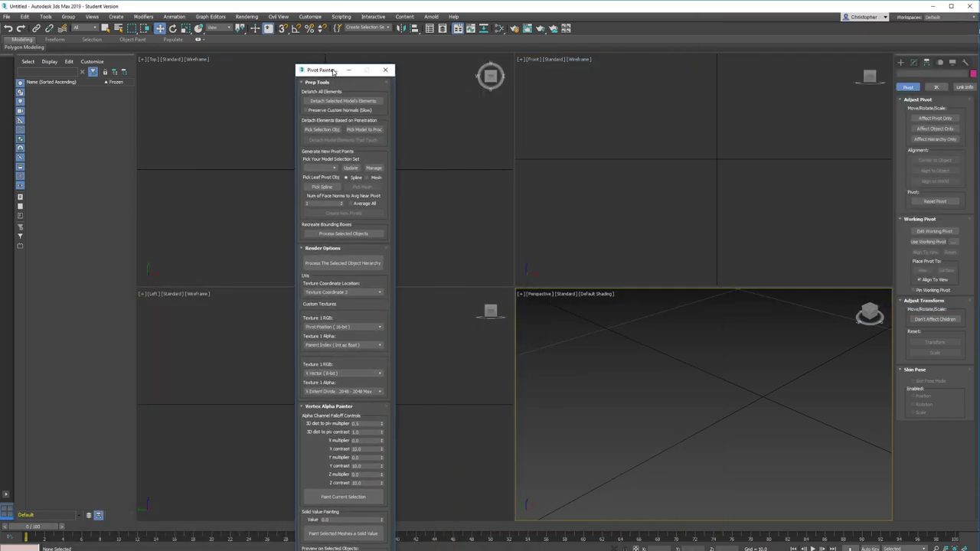
pyautogui.hotkey('alt', 'Tab')
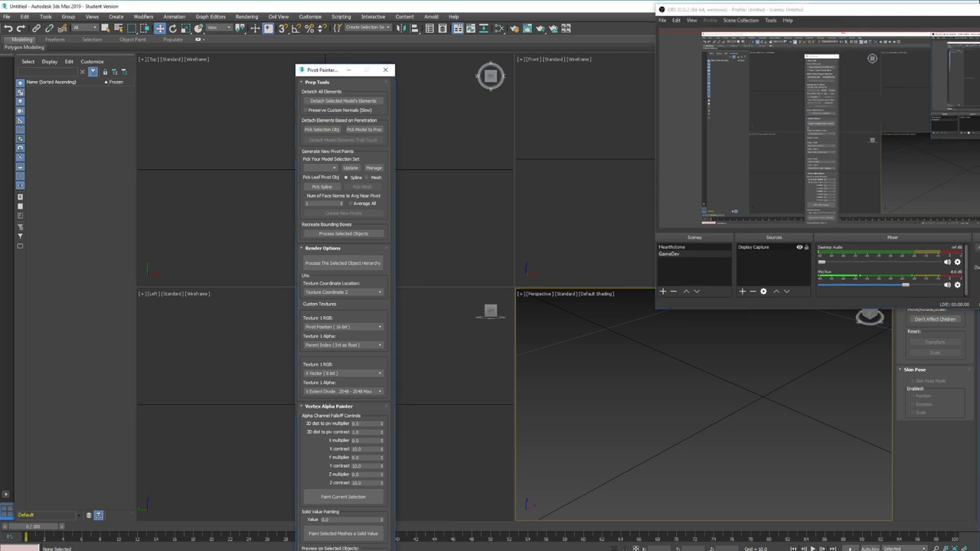
pyautogui.hotkey('alt', 'Tab')
pyautogui.moveTo(127, 39); pyautogui.dragTo(69, 23)
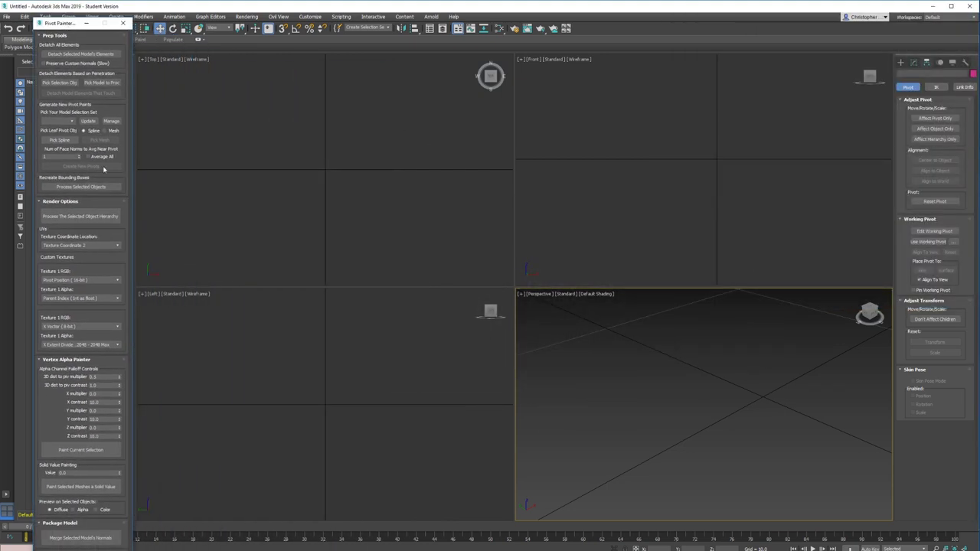
pyautogui.hotkey('alt', 'Tab')
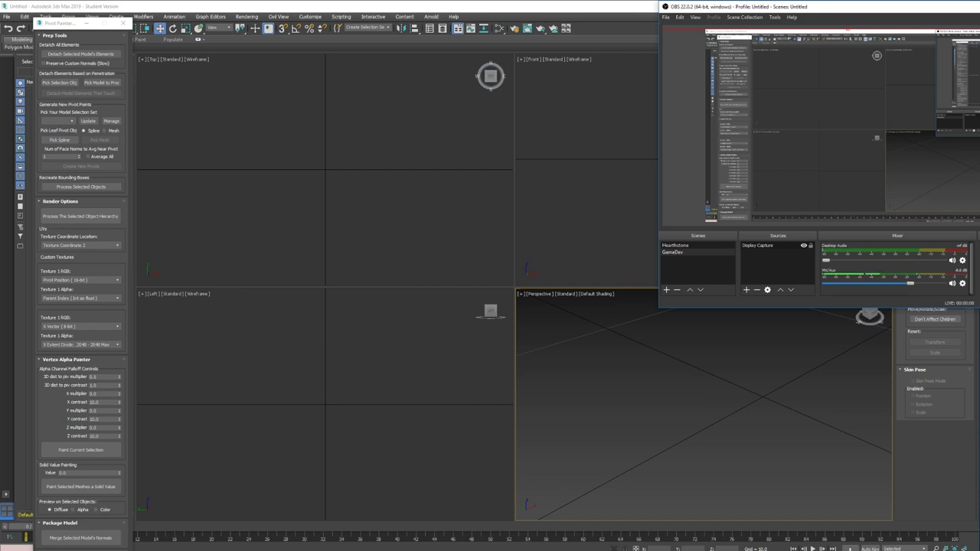
pyautogui.hotkey('alt', 'Tab')
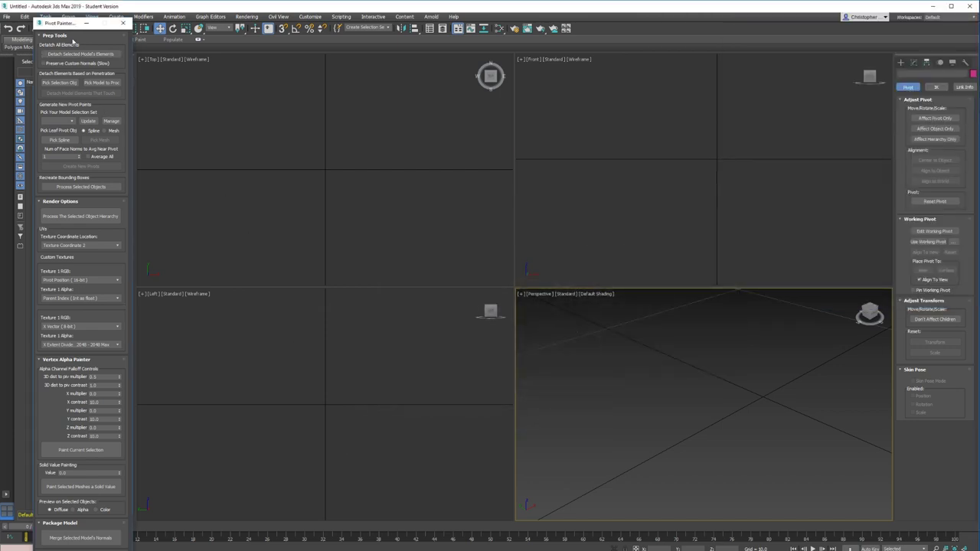
pyautogui.hotkey('alt', 'Tab')
pyautogui.hotkey('alt', 'Tab')
pyautogui.moveTo(52, 26)
pyautogui.mouseDown()
pyautogui.moveTo(27, 4)
pyautogui.moveTo(34, 7)
pyautogui.mouseUp()
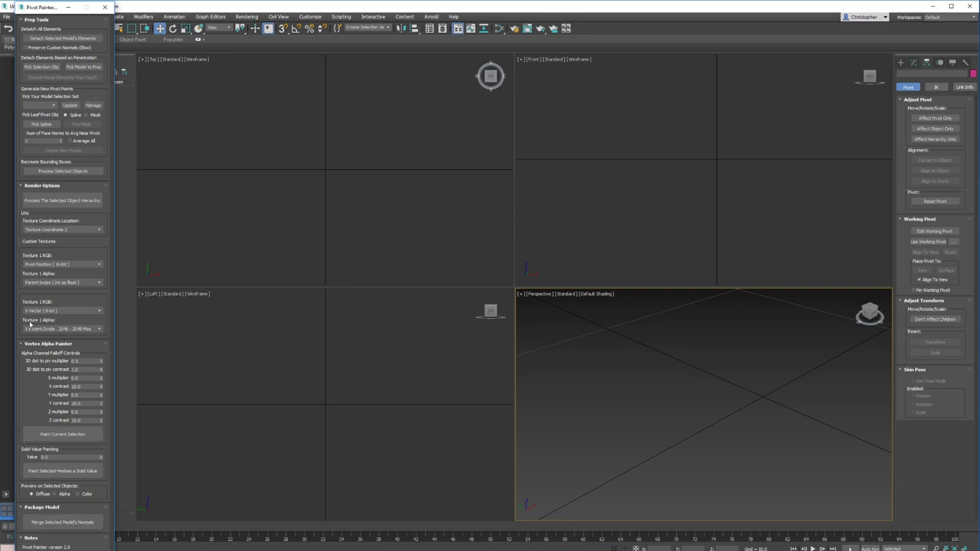
pyautogui.click(28, 344)
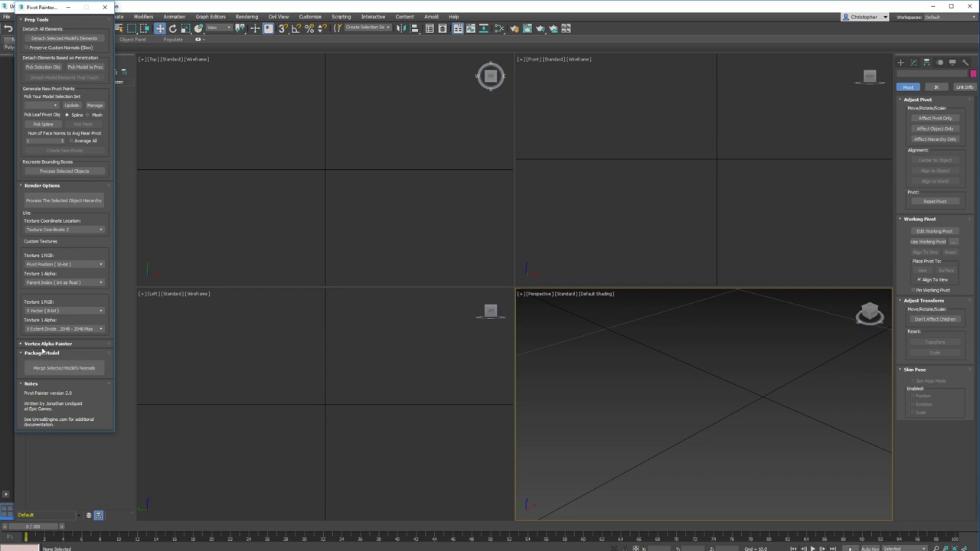
pyautogui.click(43, 345)
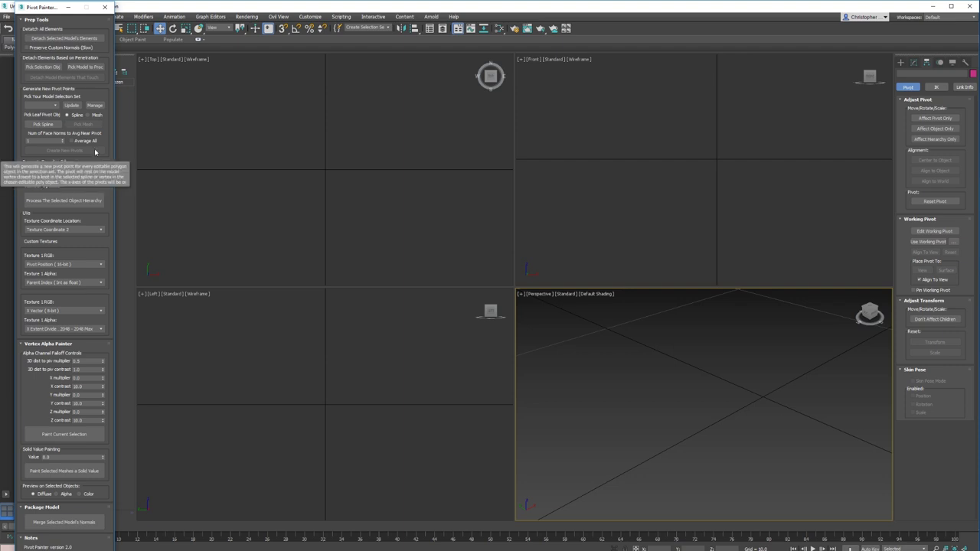
# Import the hexxxx 3D object from the Desktop folder into the perspective view and place the hexagon sphere around the scene origin.
pyautogui.hotkey('alt', 'Tab')
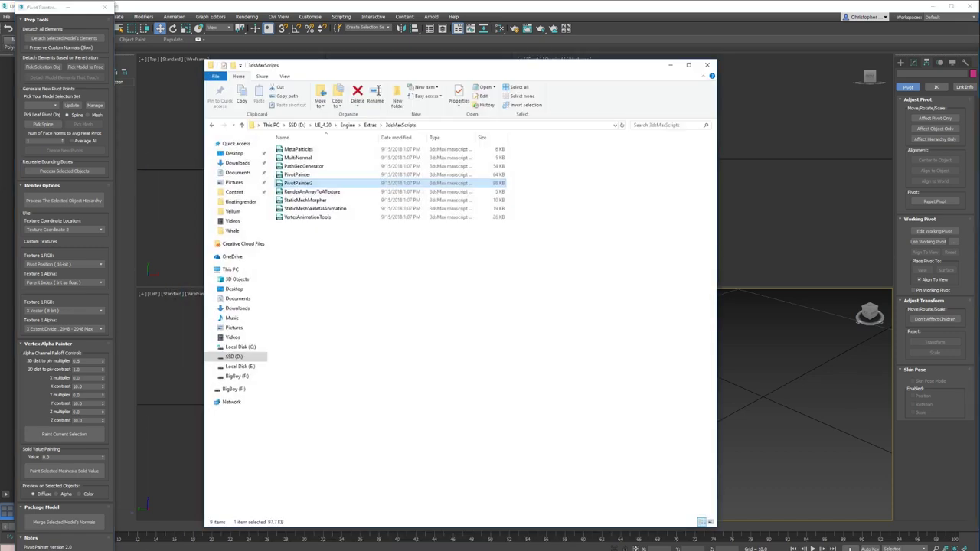
pyautogui.click(234, 153)
pyautogui.click(329, 149)
pyautogui.moveTo(313, 150); pyautogui.dragTo(767, 408)
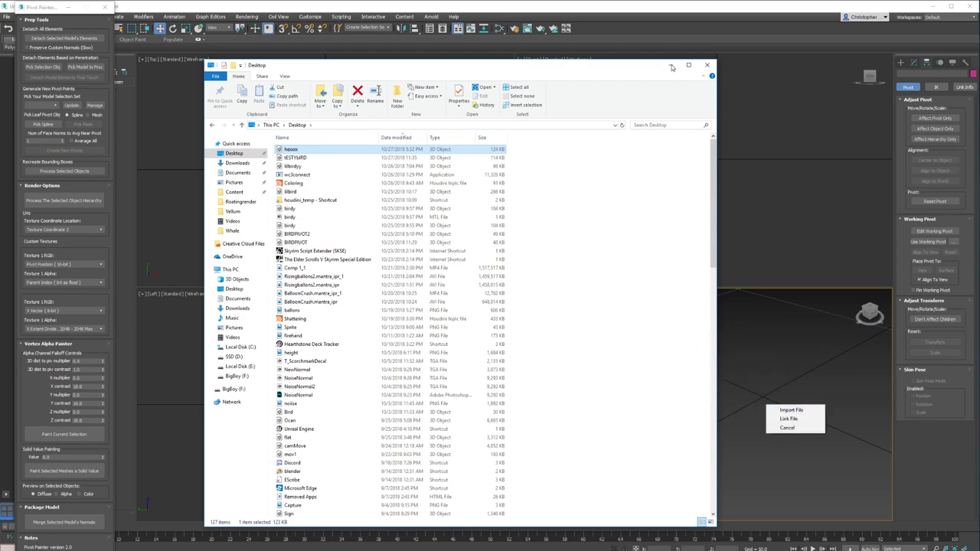
pyautogui.click(791, 410)
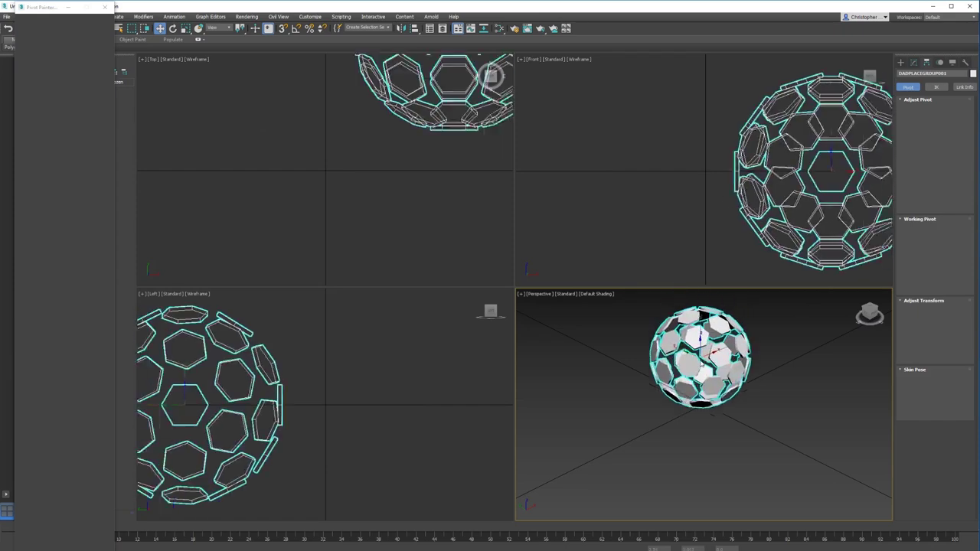
pyautogui.press('Delete')
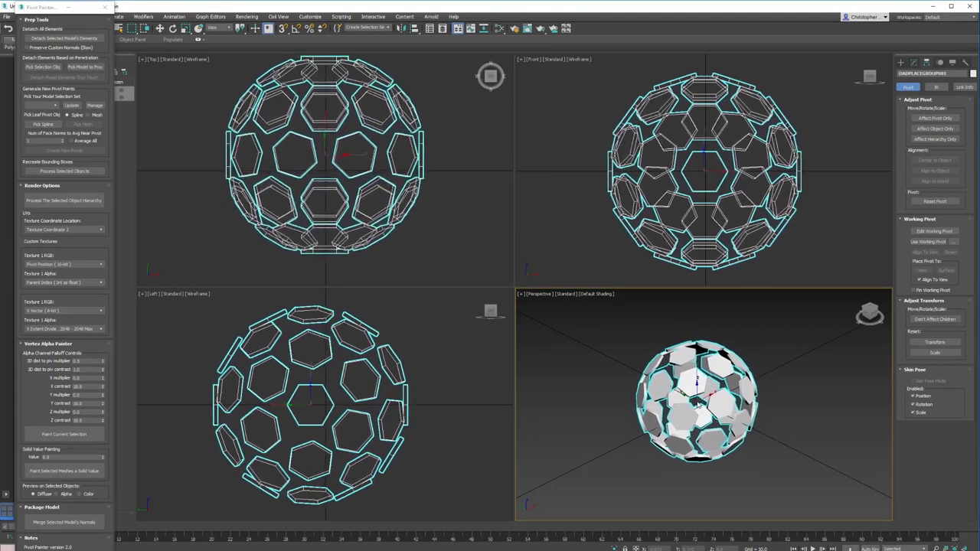
pyautogui.press('w')
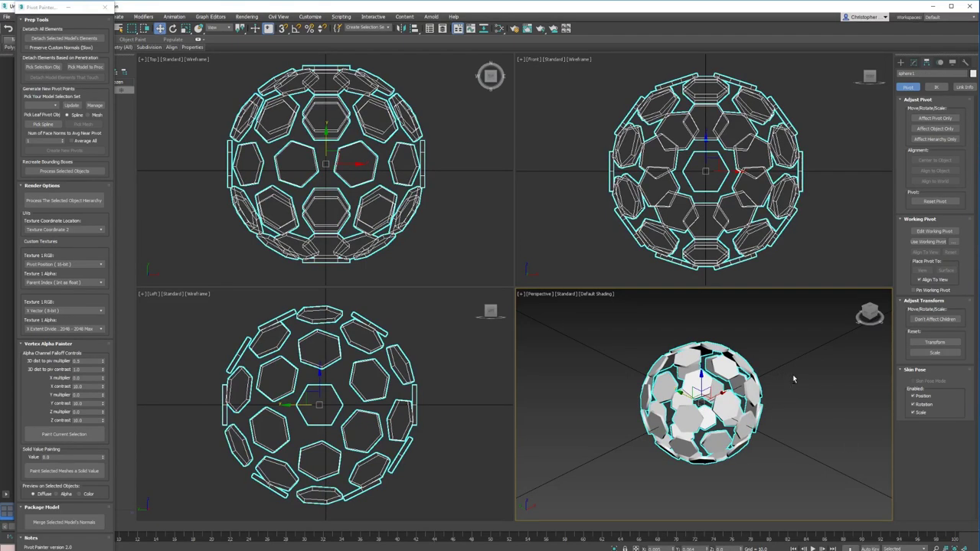
# Set the reference coordinate system to Parent and detach the elements of the selected sphere1 model with Pivot Painter.
pyautogui.keyDown('alt'); pyautogui.rightClick(781, 404); pyautogui.keyUp('alt')
pyautogui.click(796, 385)
pyautogui.keyDown('alt'); pyautogui.moveTo(792, 402); pyautogui.dragTo(827, 399, button='middle'); pyautogui.keyUp('alt')
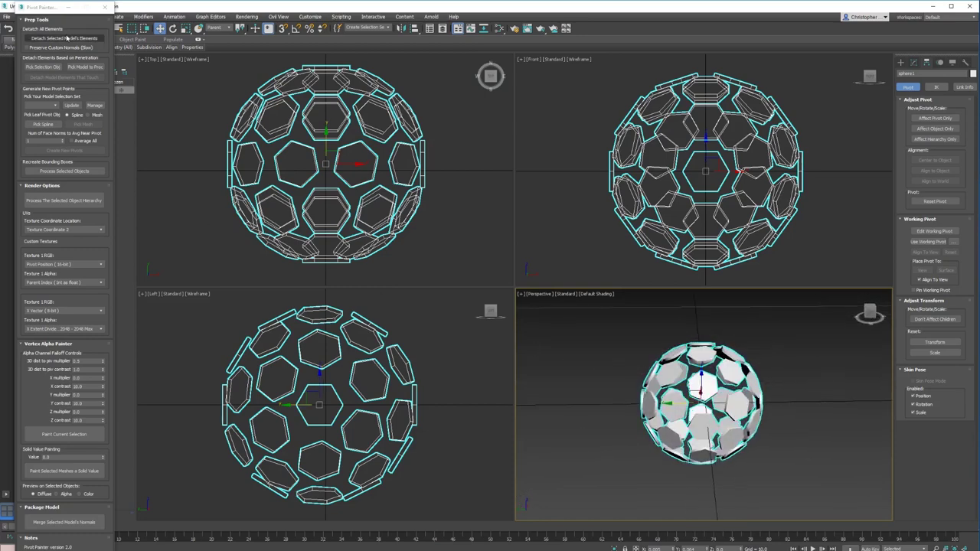
pyautogui.moveTo(619, 310); pyautogui.dragTo(870, 526)
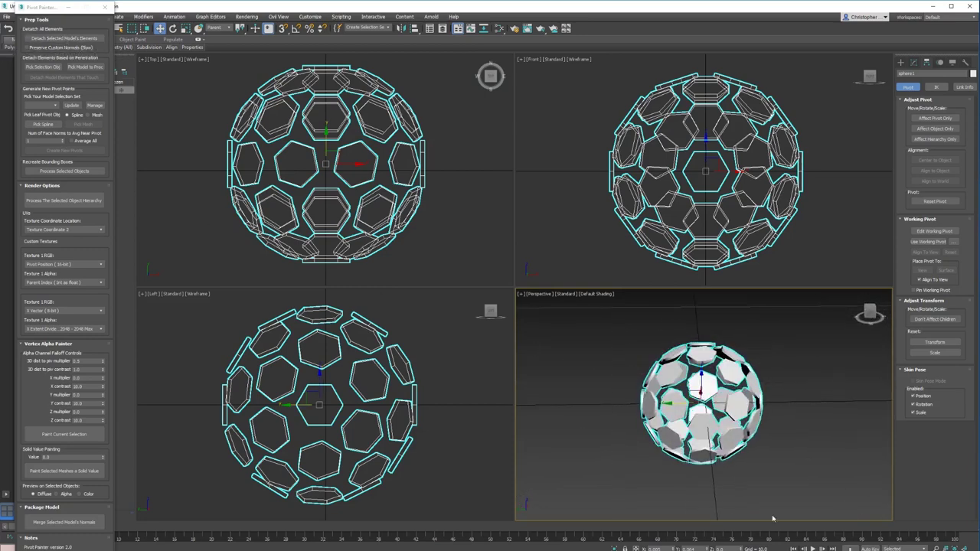
pyautogui.click(74, 40)
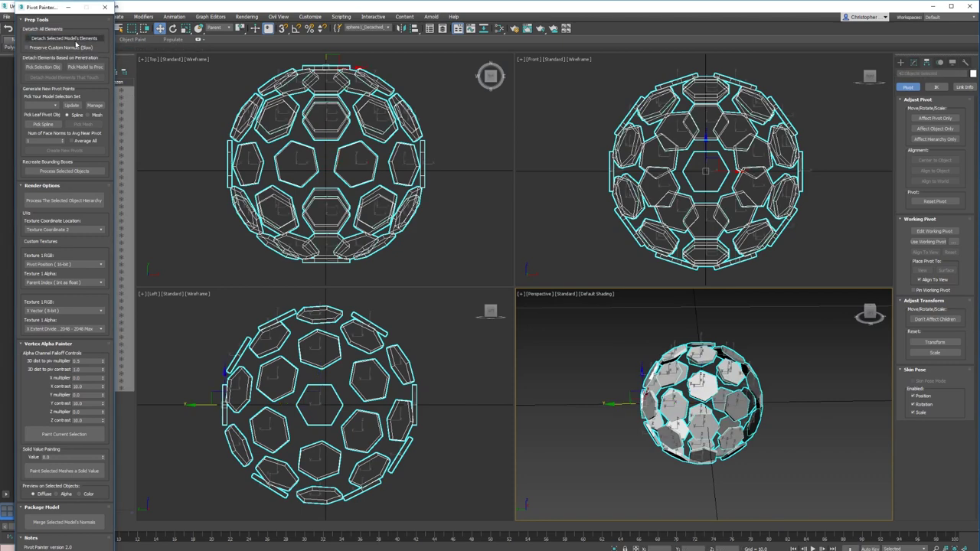
# Move the Pivot Painter window off the Scene Explorer and inspect individual detached pieces, including sphere1_Detached_042 and sphere1_Detached_012.
pyautogui.moveTo(47, 8); pyautogui.dragTo(283, 12)
pyautogui.click(76, 98)
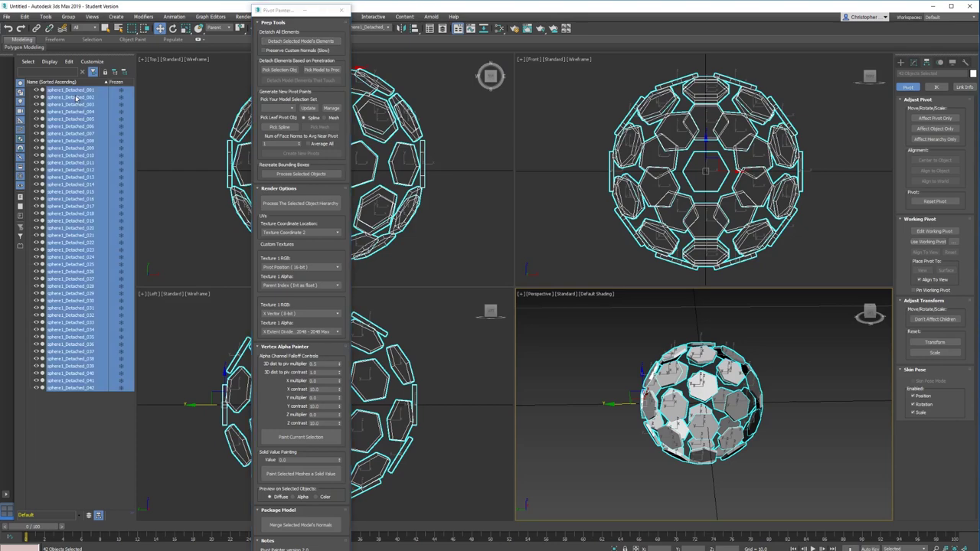
pyautogui.click(85, 429)
pyautogui.click(92, 382)
pyautogui.click(92, 389)
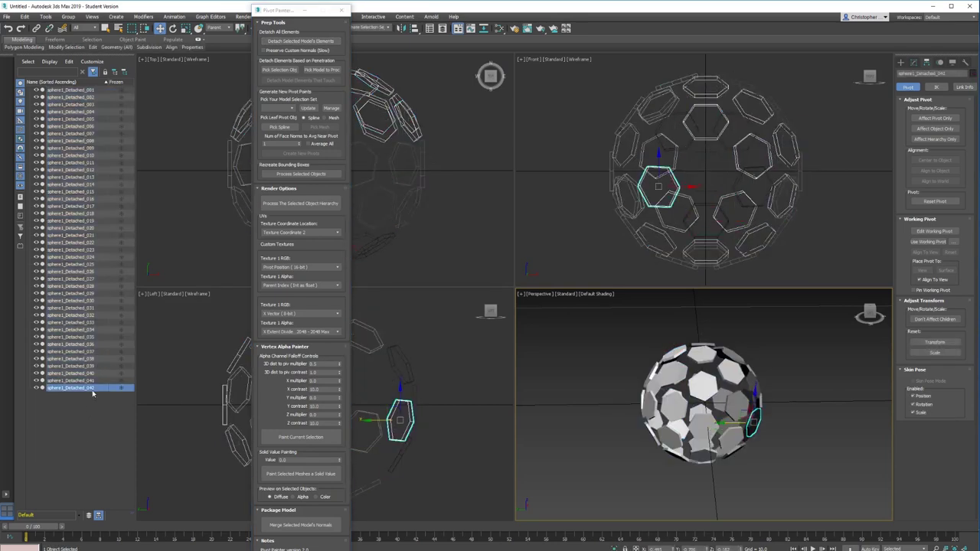
pyautogui.click(80, 169)
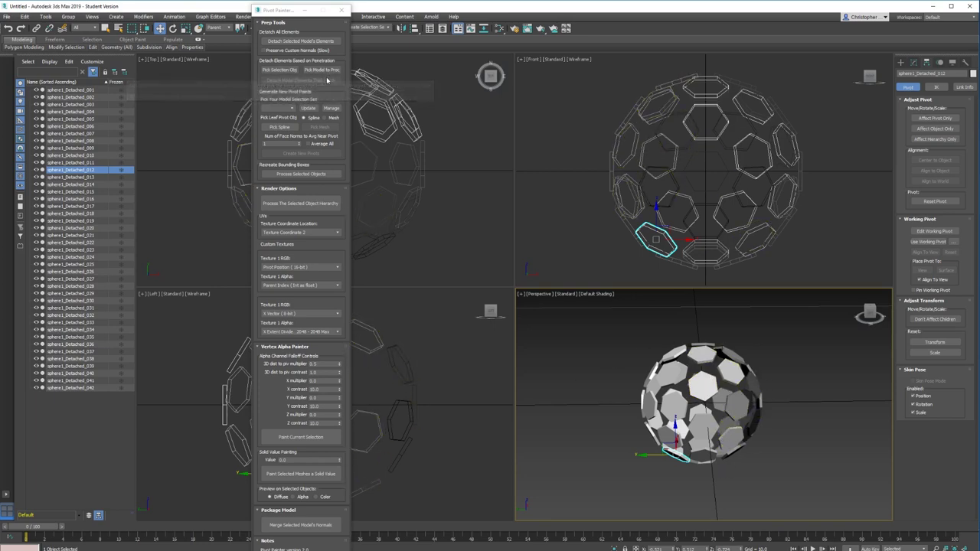
# Choose sphere1_Detached_Collection_001 as the model selection set, try the Mesh leaf pivot option and return it to Spline.
pyautogui.click(288, 108)
pyautogui.click(286, 111)
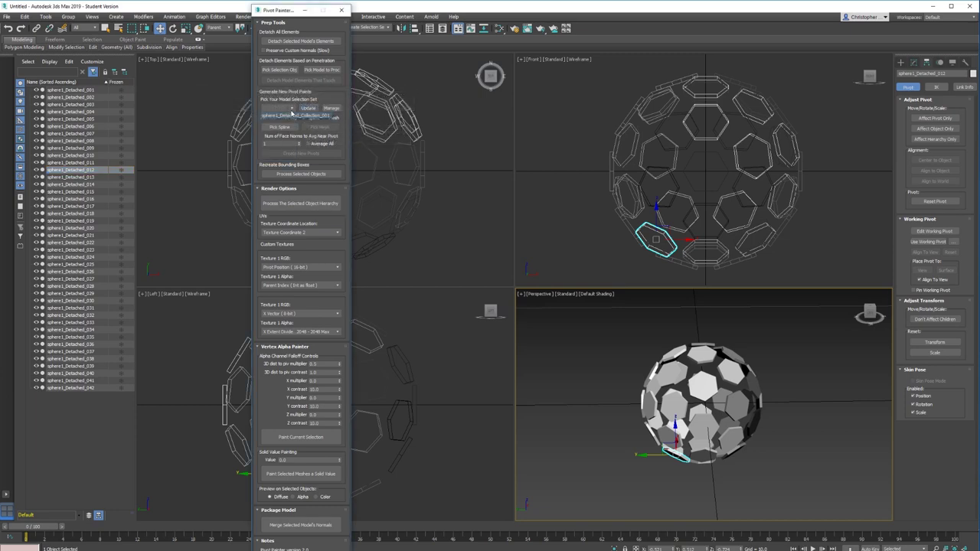
pyautogui.click(291, 116)
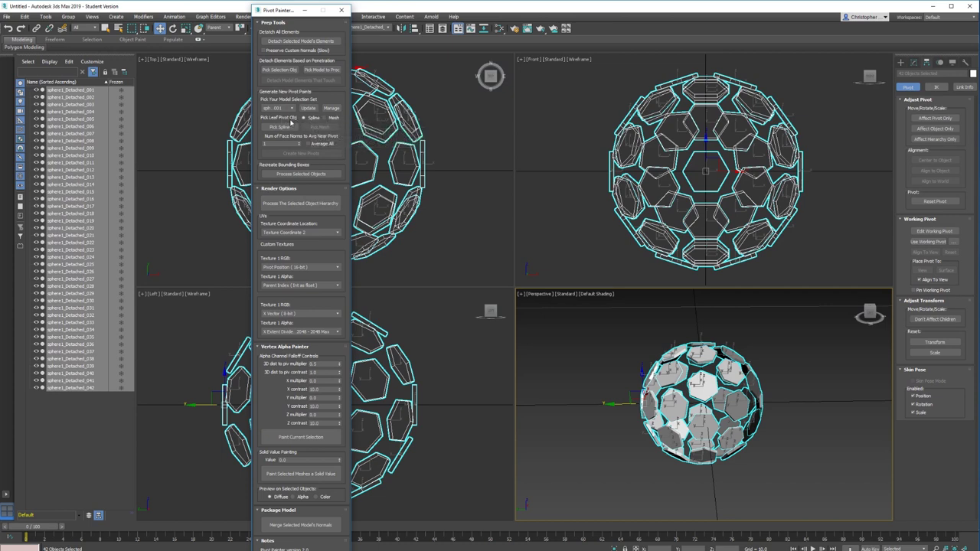
pyautogui.click(325, 117)
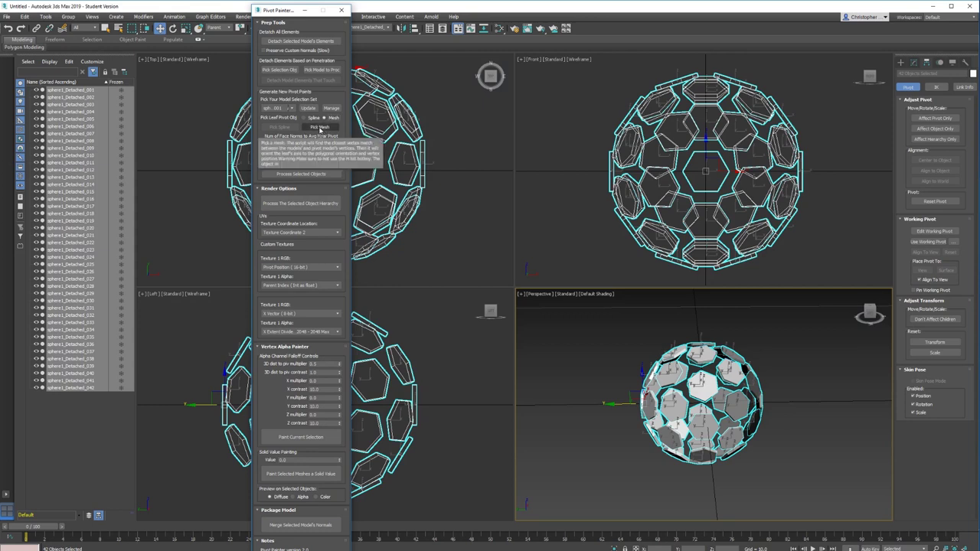
pyautogui.click(313, 120)
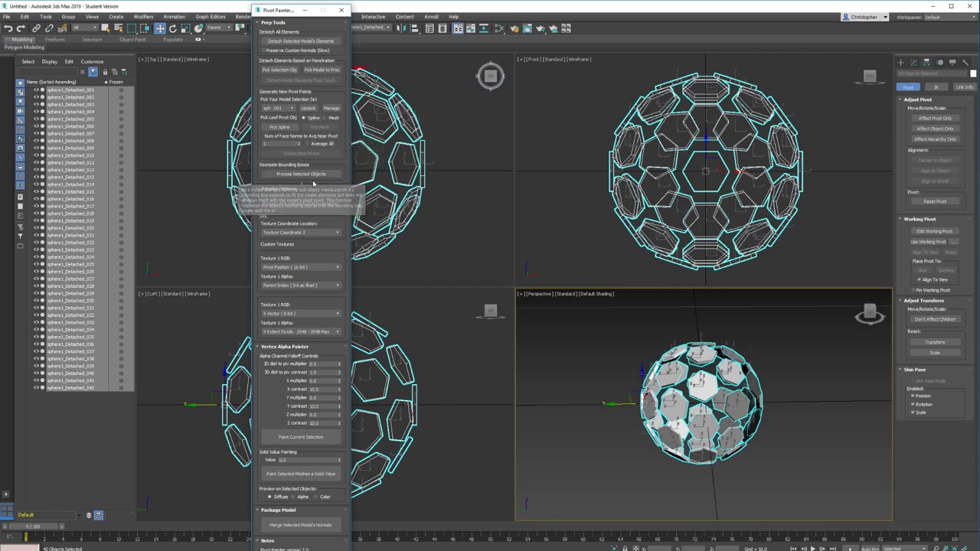
# Recreate the bounding boxes of all selected sphere1_Detached pieces with Pivot Painter.
pyautogui.scroll(5, 733, 415)
pyautogui.scroll(3, 727, 417)
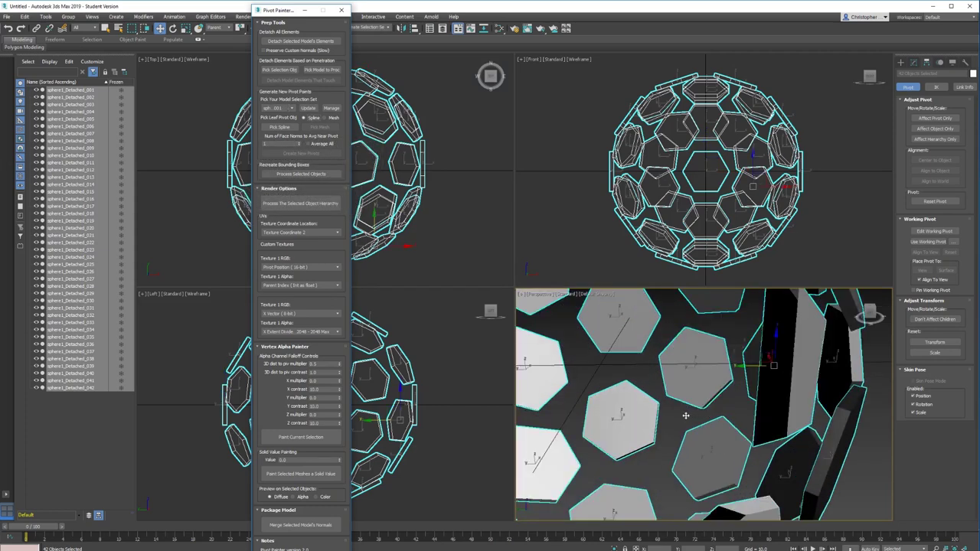
pyautogui.scroll(-2, 681, 415)
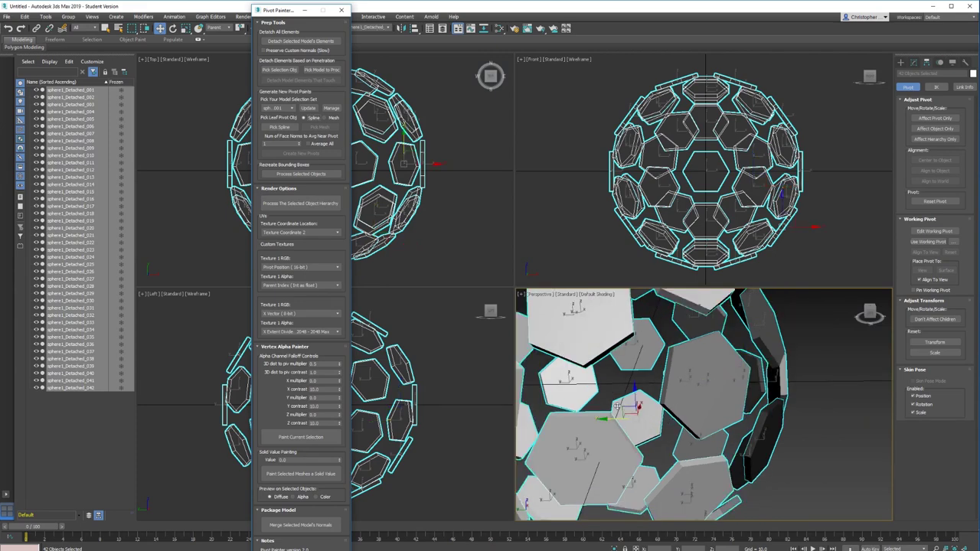
pyautogui.scroll(-4, 616, 406)
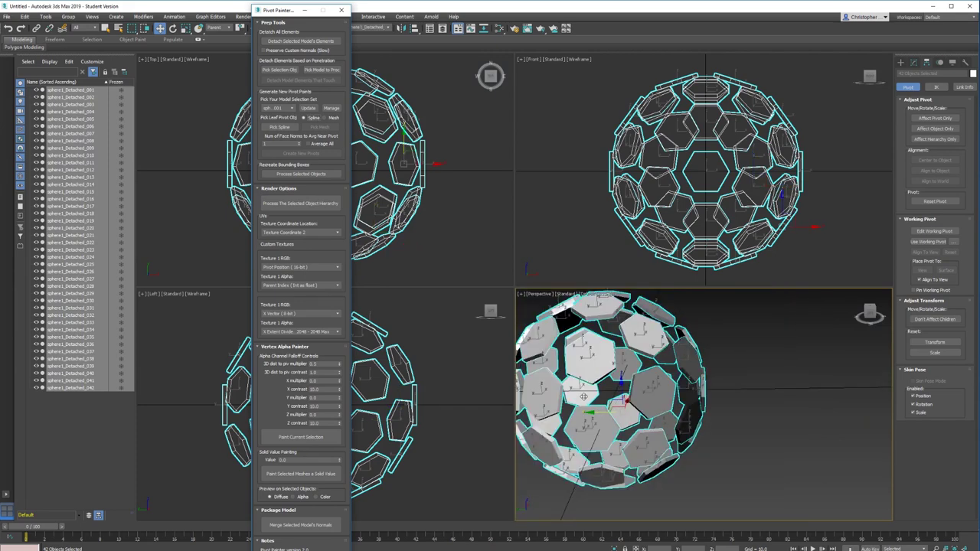
pyautogui.click(312, 200)
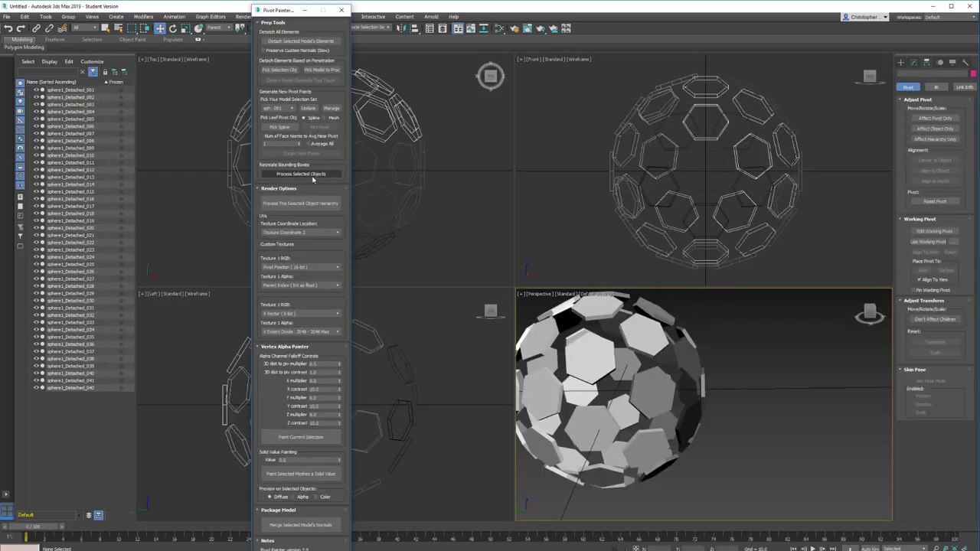
# Select all detached hexagons of the sphere and process their object hierarchy, writing the textures to the Tut folder on the Desktop.
pyautogui.scroll(-5, 656, 373)
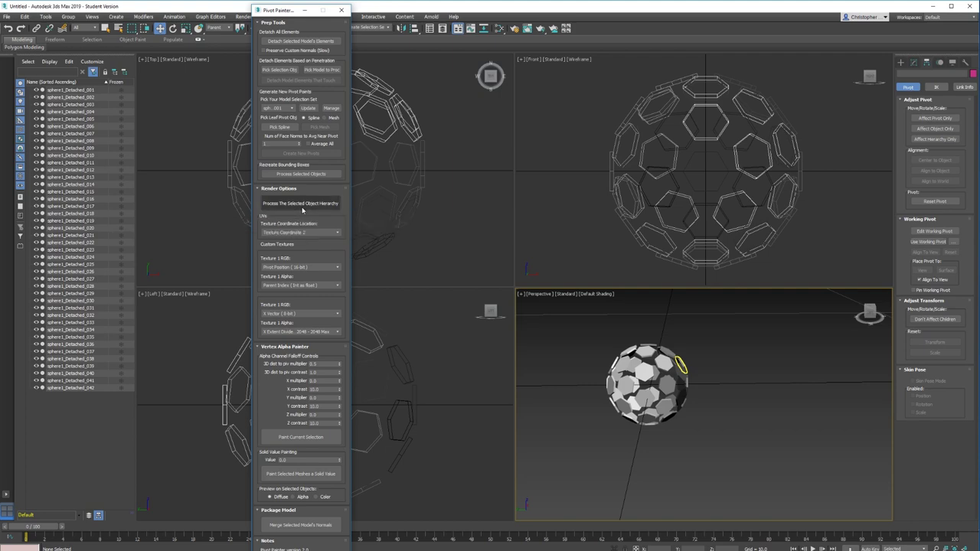
pyautogui.moveTo(558, 322); pyautogui.dragTo(730, 459)
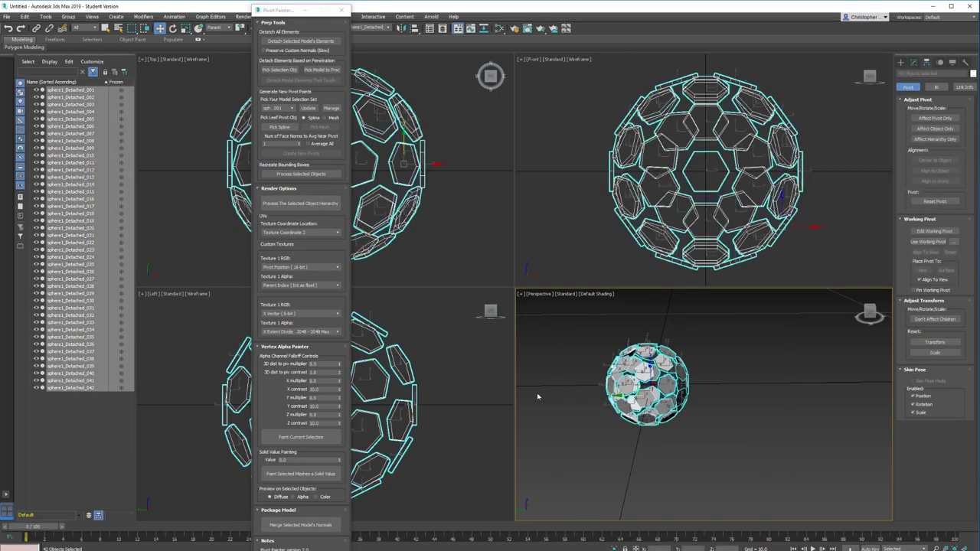
pyautogui.click(303, 203)
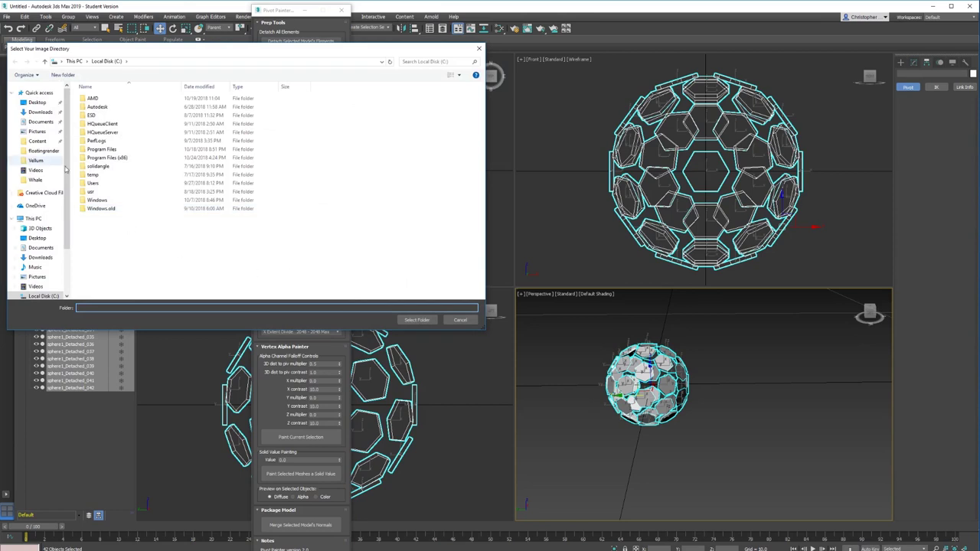
pyautogui.click(36, 102)
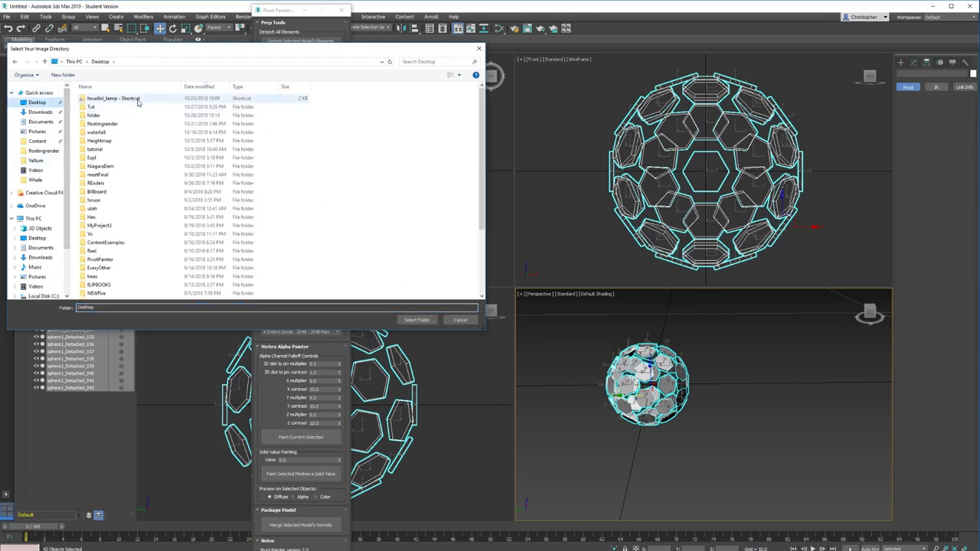
pyautogui.doubleClick(138, 107)
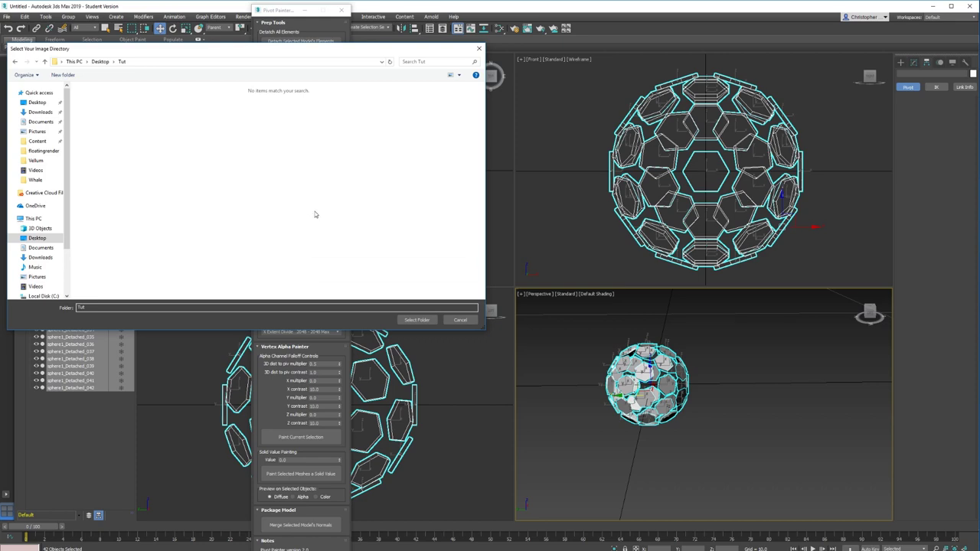
pyautogui.click(416, 320)
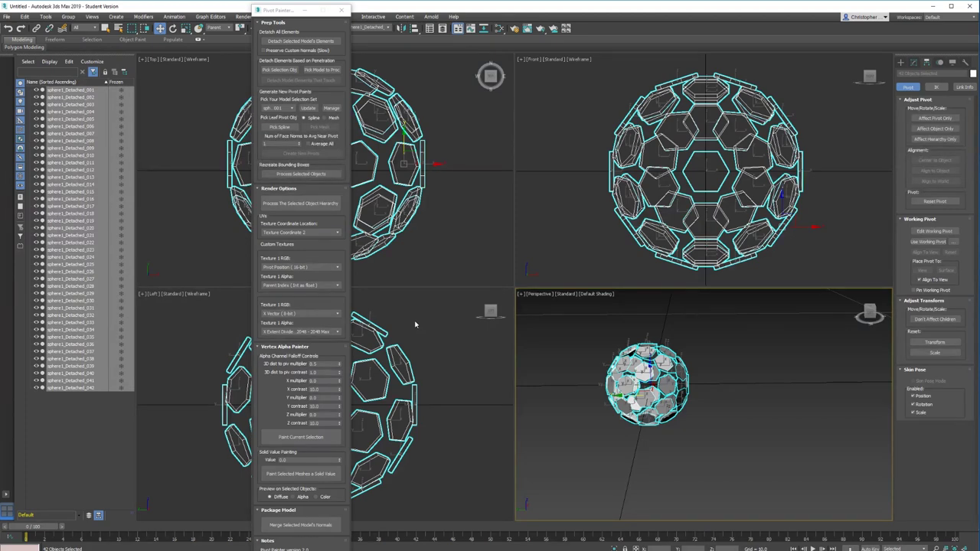
# Switch to File Explorer, open the Tut folder on the Desktop and delete all four EXR and TARGA textures in it.
pyautogui.hotkey('alt', 'Tab')
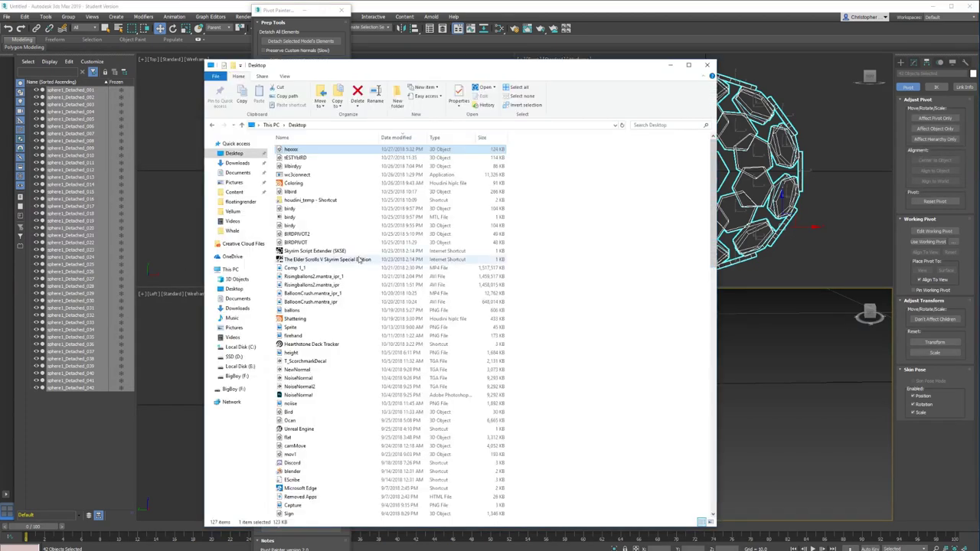
pyautogui.scroll(-3, 342, 197)
pyautogui.scroll(-10, 342, 197)
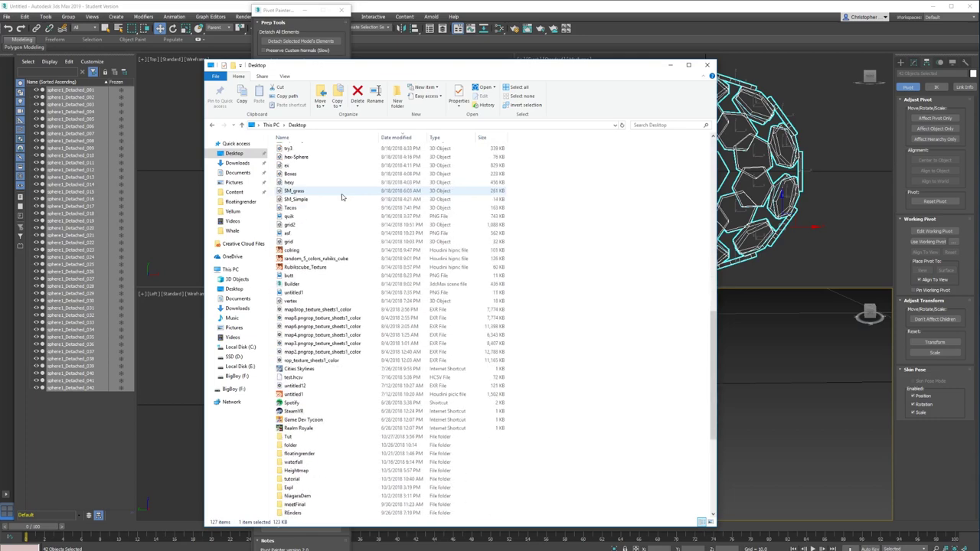
pyautogui.doubleClick(304, 437)
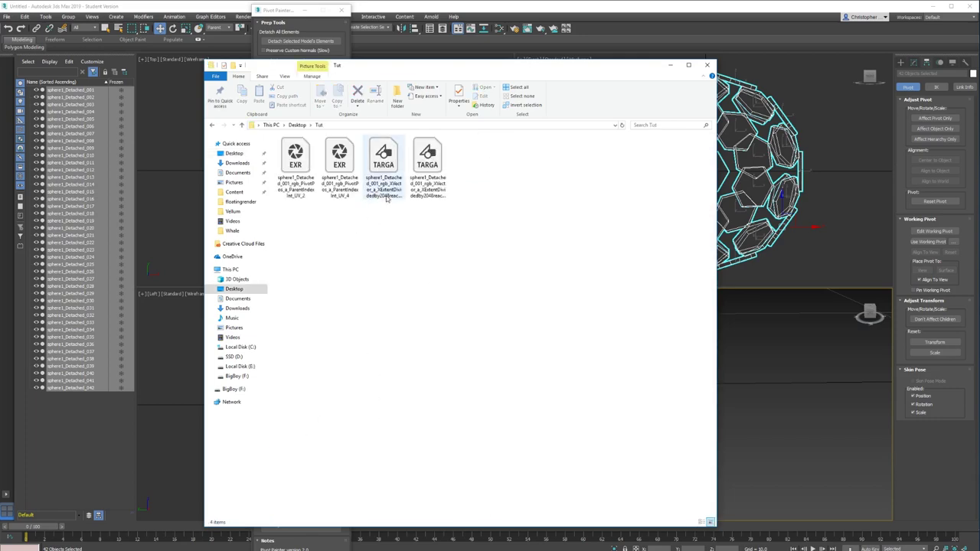
pyautogui.moveTo(312, 221); pyautogui.dragTo(642, 176)
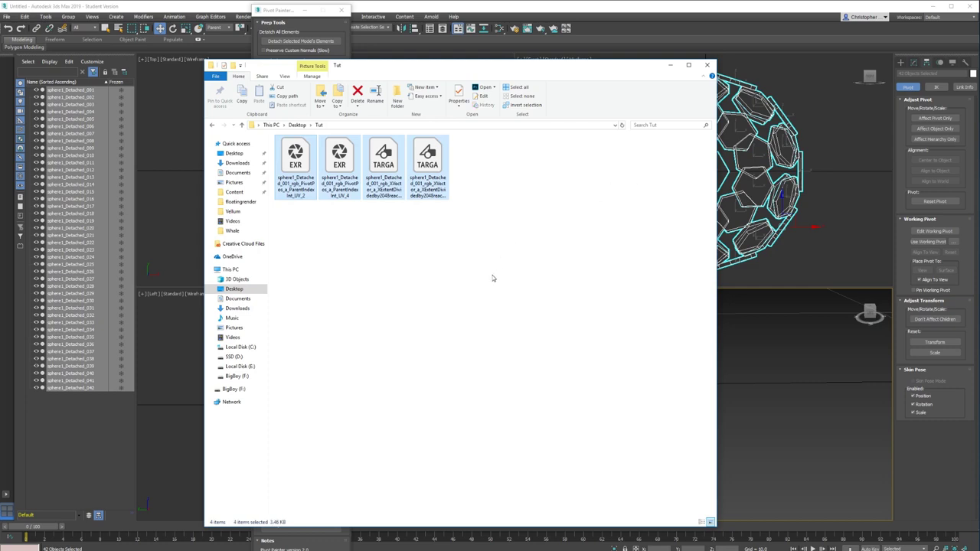
pyautogui.click(352, 240)
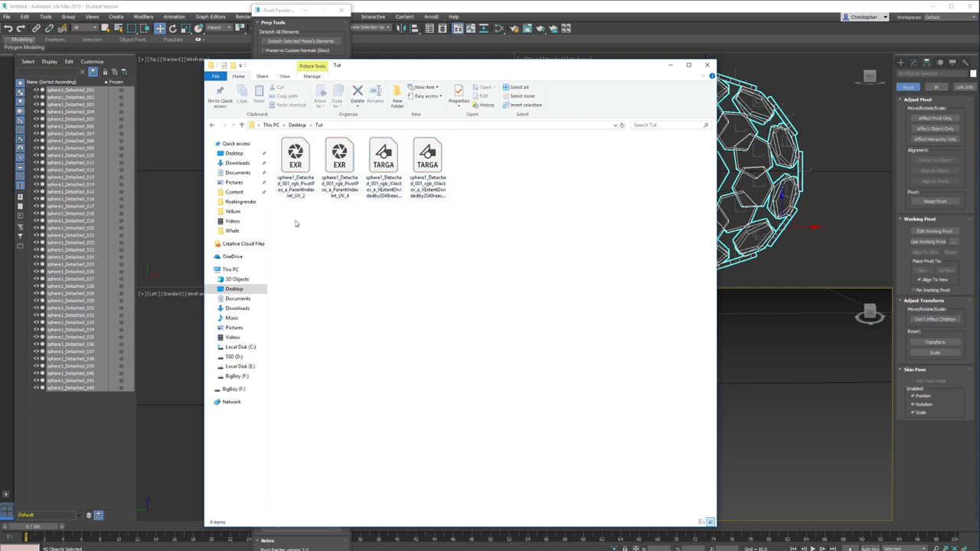
pyautogui.moveTo(293, 222); pyautogui.dragTo(491, 171)
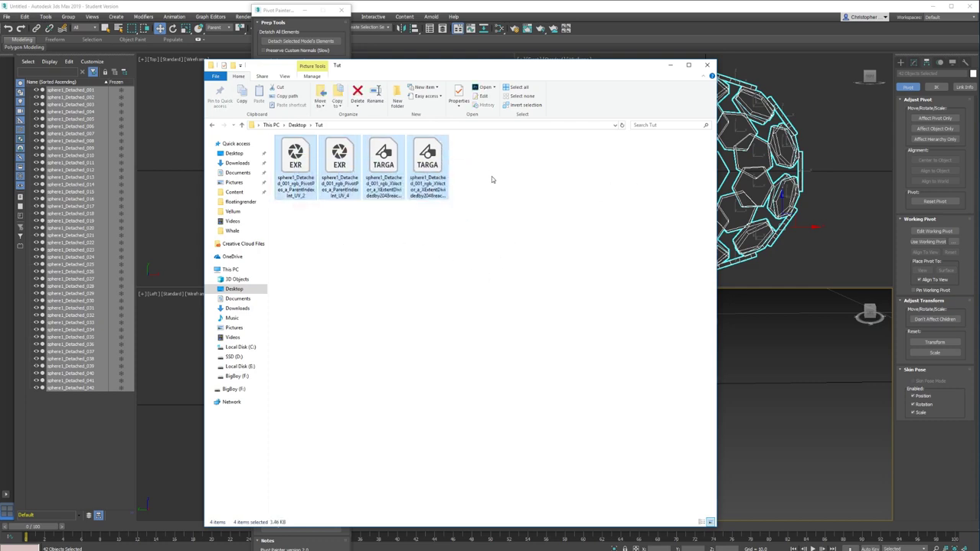
pyautogui.press('Delete')
# Move the File Explorer window aside and process the selected object hierarchy again into the Tut folder.
pyautogui.moveTo(485, 66); pyautogui.dragTo(836, 60)
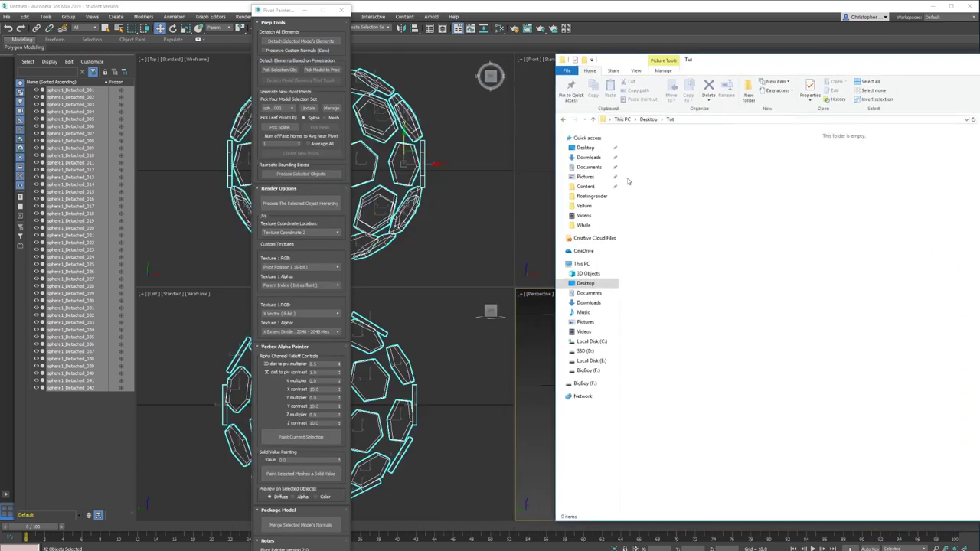
pyautogui.click(302, 203)
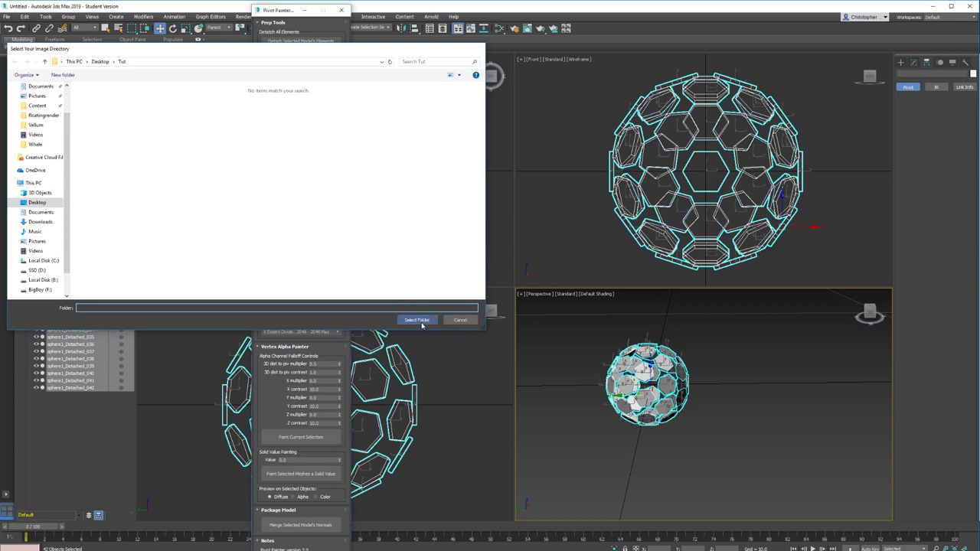
pyautogui.click(417, 320)
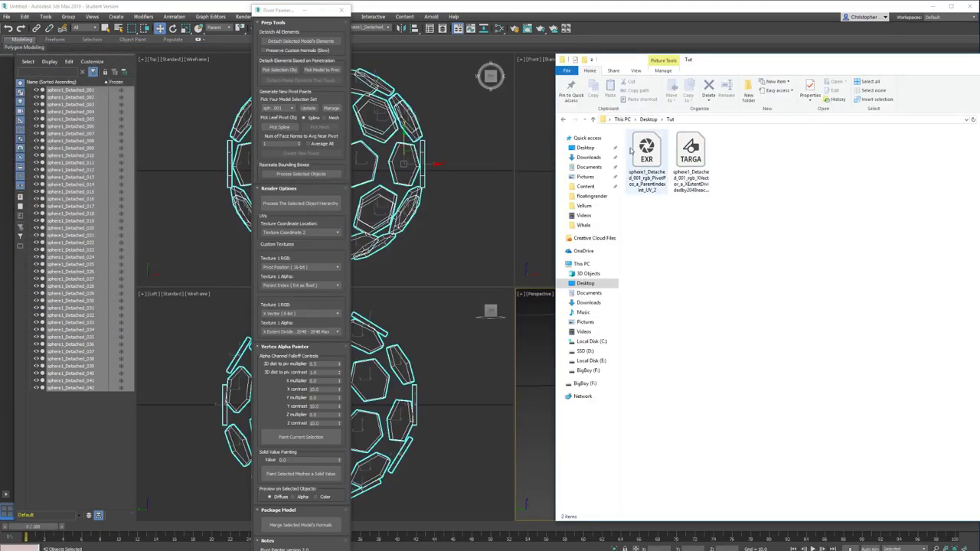
# Open the EXR pivot position texture in Photoshop with its alpha data as transparency and examine its pixel grid.
pyautogui.doubleClick(655, 166)
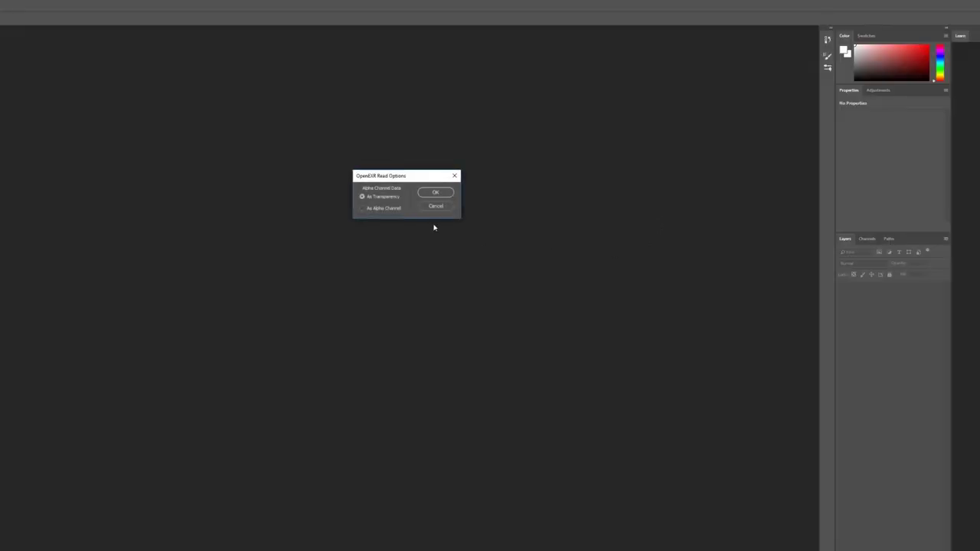
pyautogui.click(432, 194)
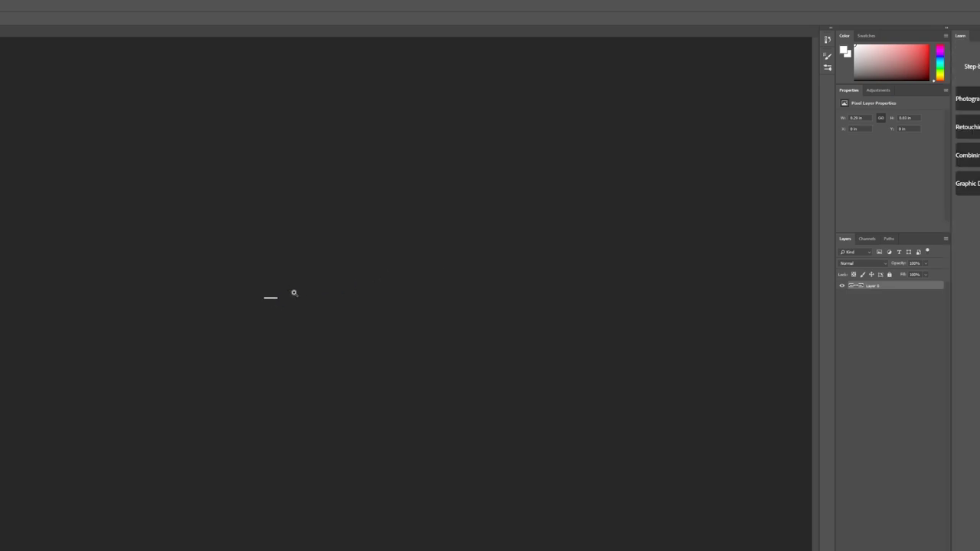
pyautogui.moveTo(412, 280); pyautogui.dragTo(398, 279)
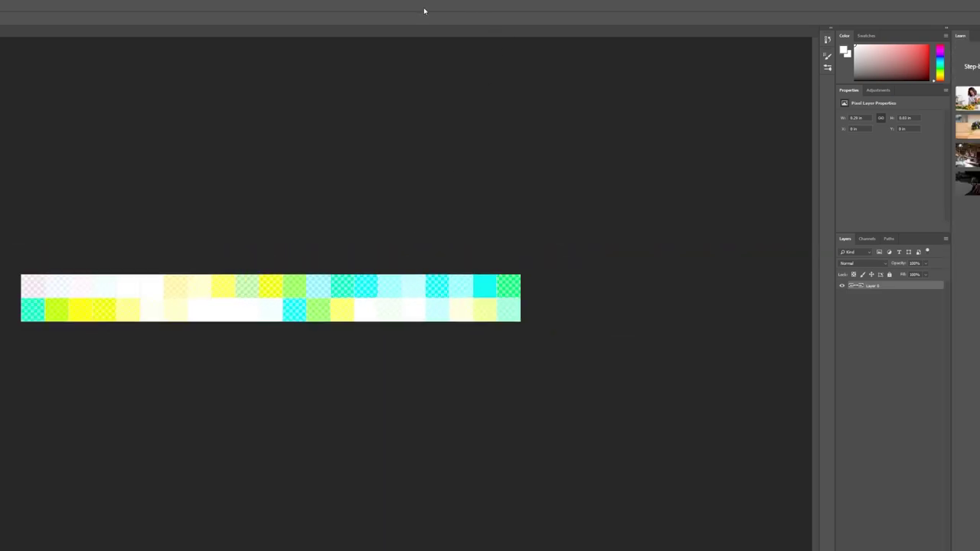
pyautogui.moveTo(424, 10); pyautogui.dragTo(483, 9)
pyautogui.moveTo(772, 24); pyautogui.dragTo(796, 18)
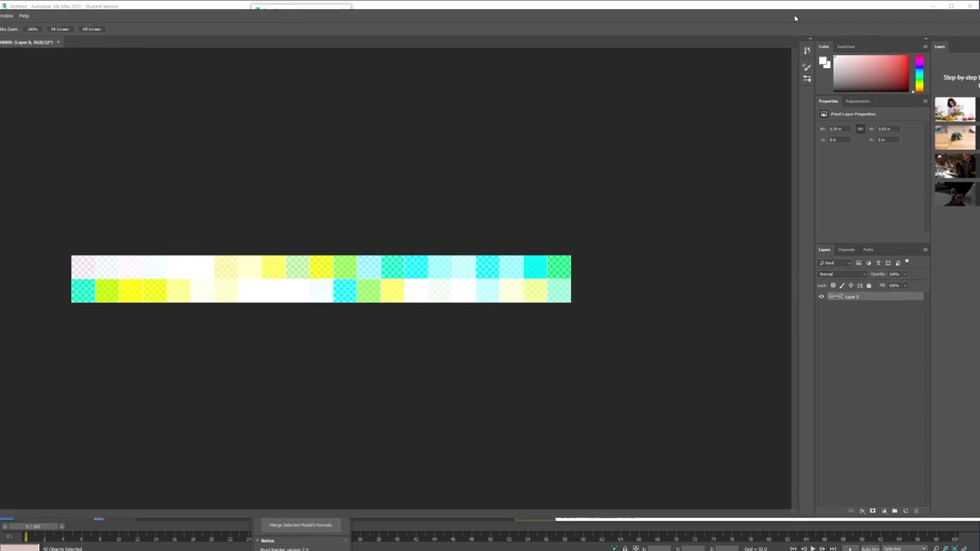
pyautogui.moveTo(327, 275); pyautogui.dragTo(349, 271)
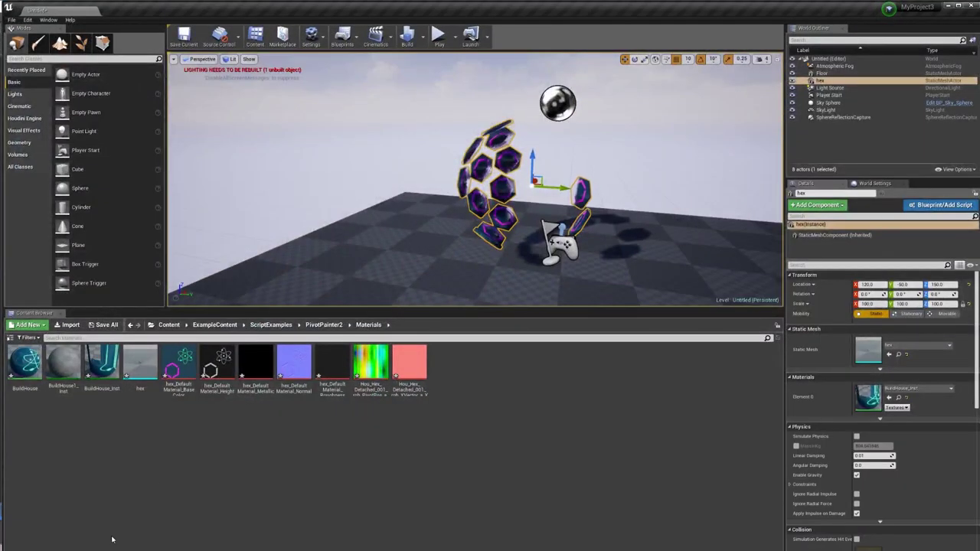
# In Unreal Editor, create a folder named Hexy inside the PivotPainter2 content folder and open it.
pyautogui.click(323, 325)
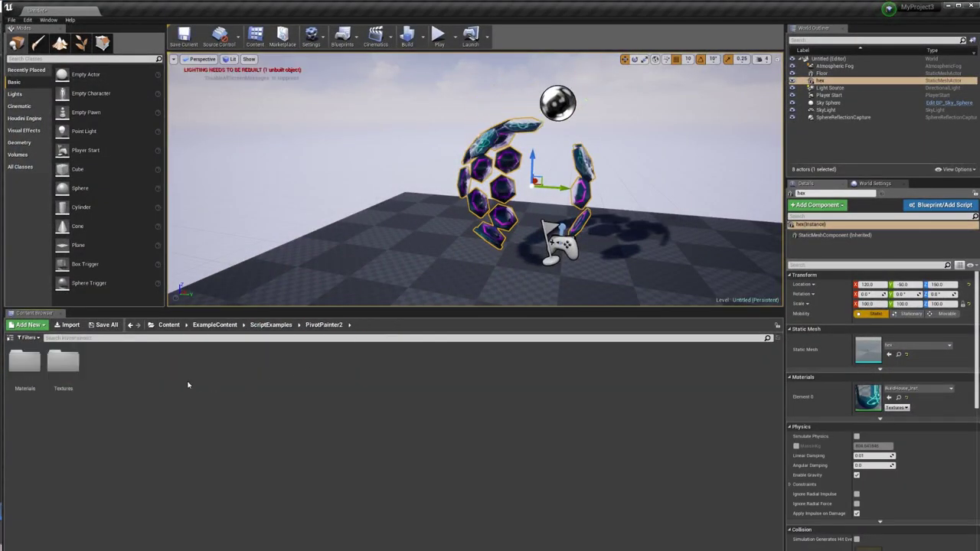
pyautogui.rightClick(188, 383)
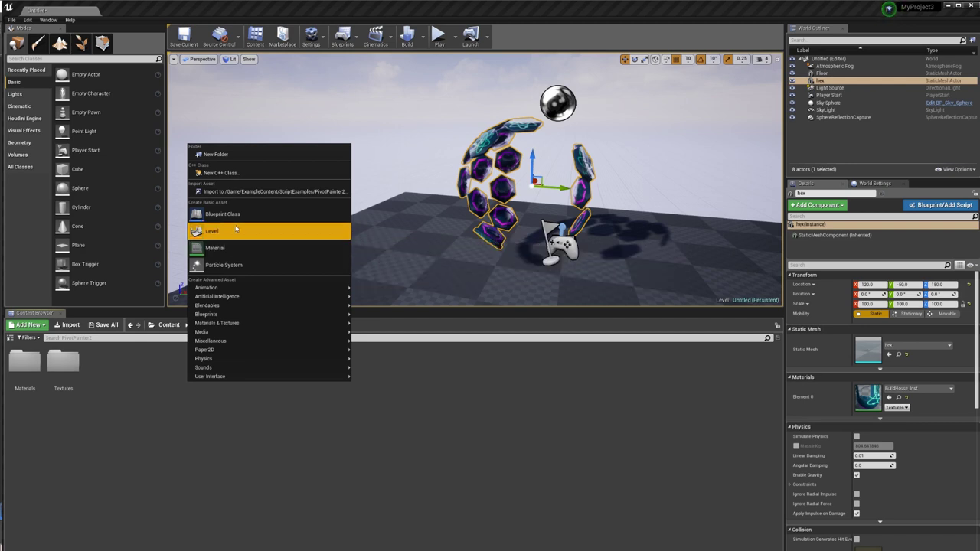
pyautogui.click(216, 154)
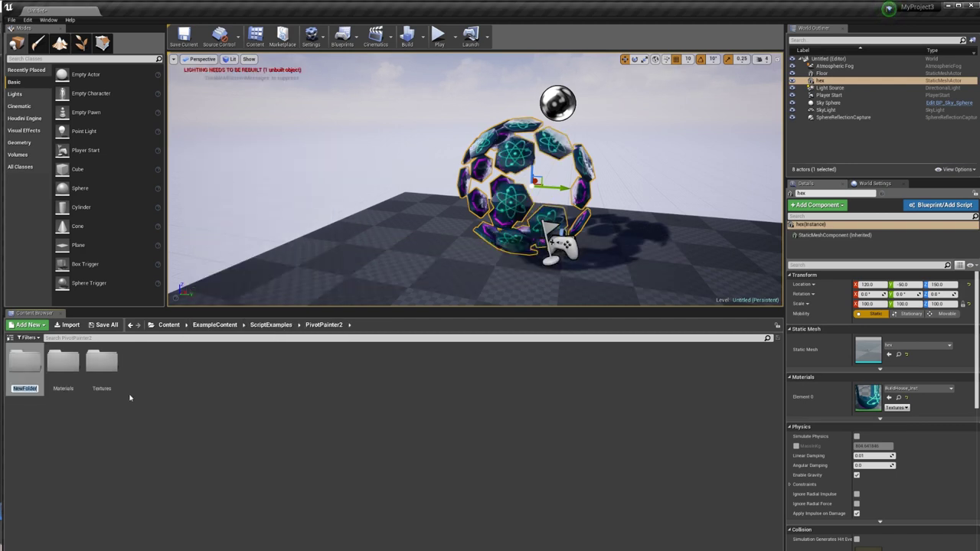
pyautogui.write('Hexy')
pyautogui.press('Return')
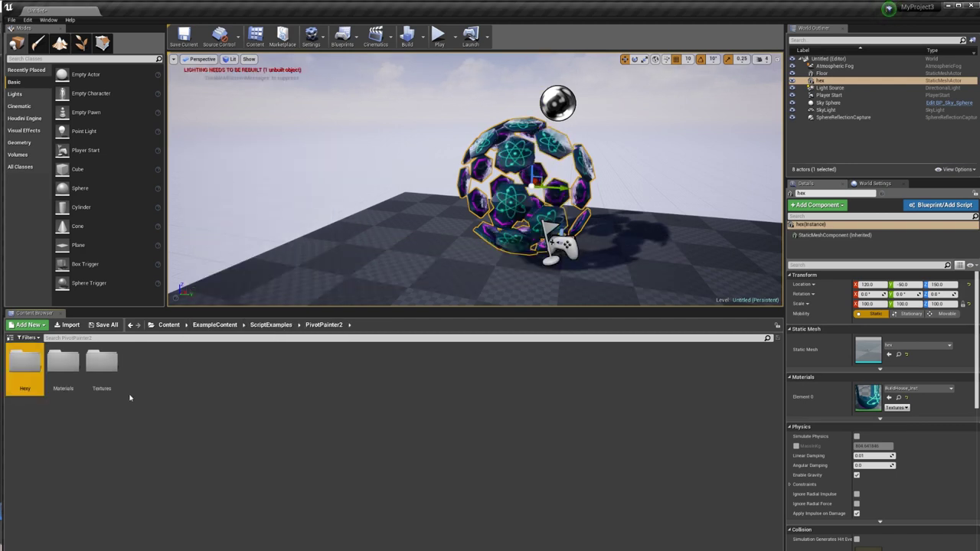
pyautogui.doubleClick(35, 390)
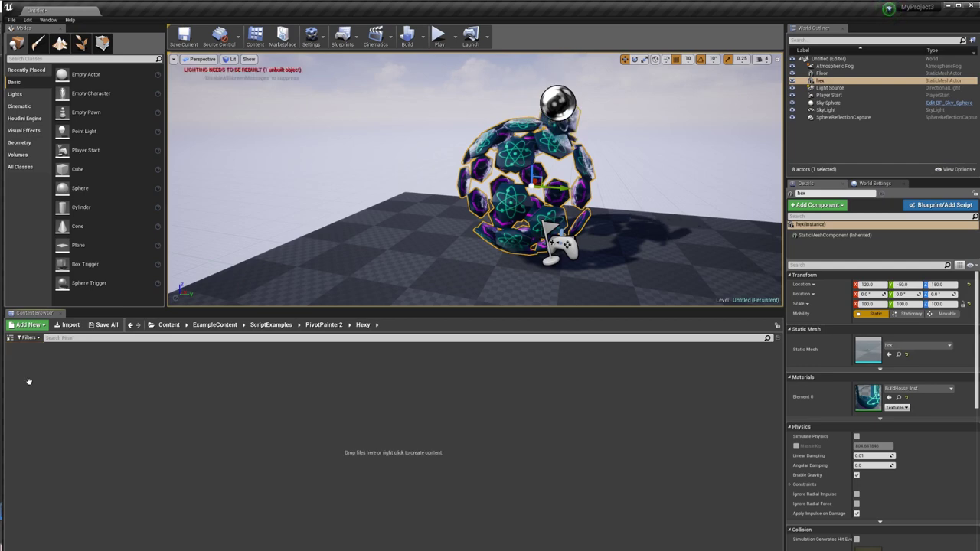
# Import the sphere1_Detached_001 EXR and TARGA textures from the Desktop's Tut folder into the Hexy folder.
pyautogui.click(69, 325)
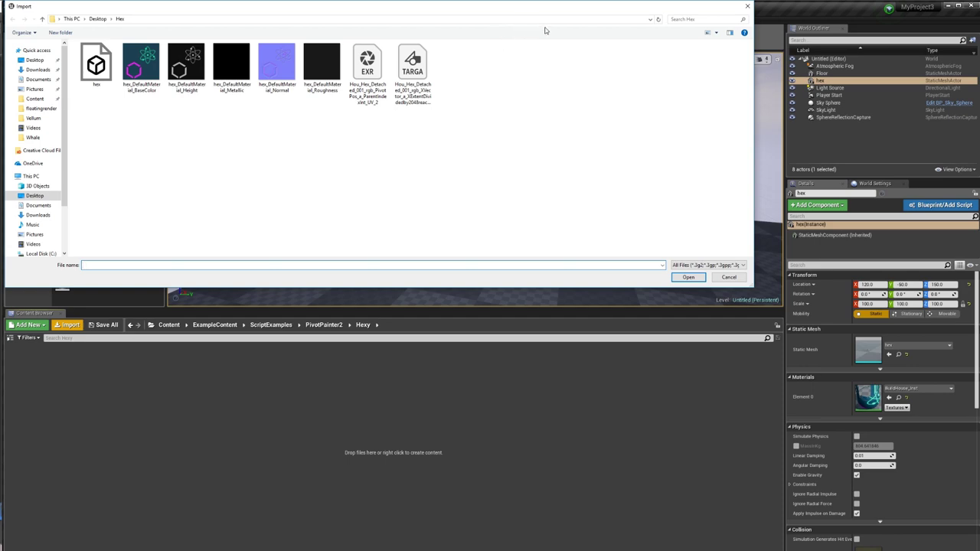
pyautogui.click(42, 21)
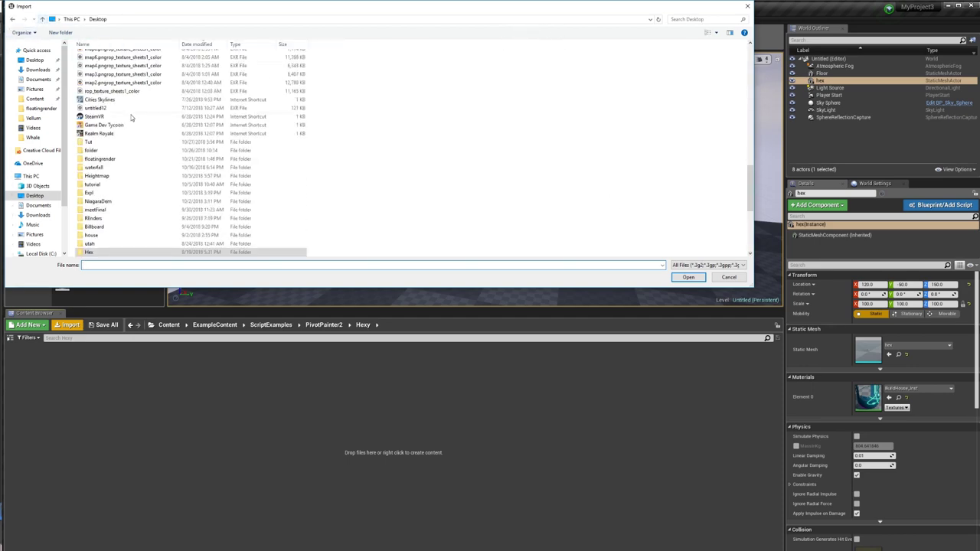
pyautogui.doubleClick(107, 142)
pyautogui.moveTo(105, 135); pyautogui.dragTo(146, 86)
pyautogui.click(688, 277)
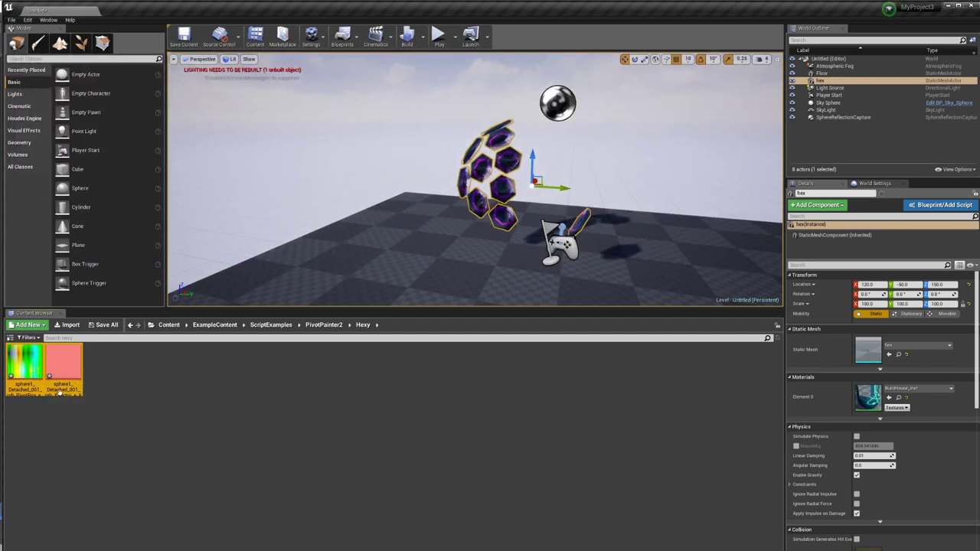
pyautogui.click(96, 408)
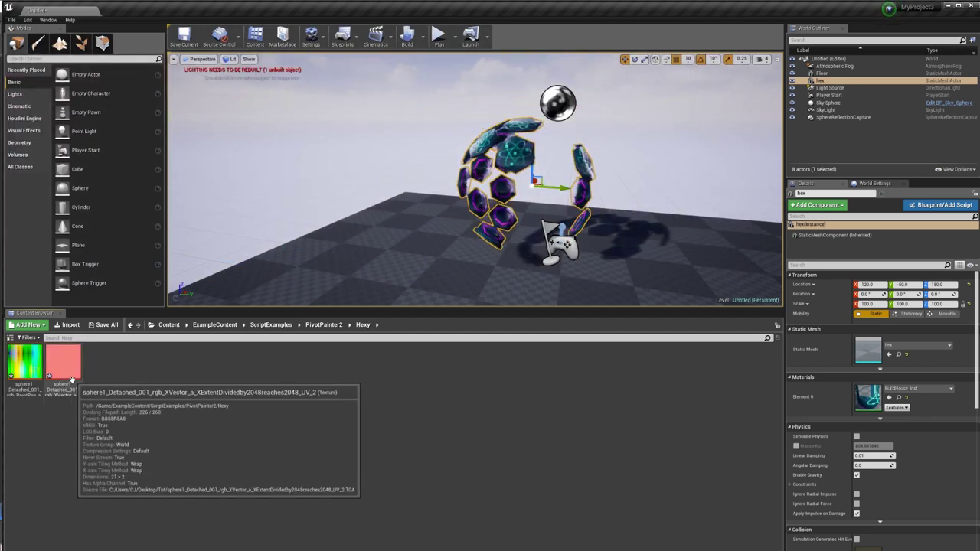
# Import the hexxxx FBX mesh from the Desktop into the Hexy folder with meshes combined.
pyautogui.click(69, 325)
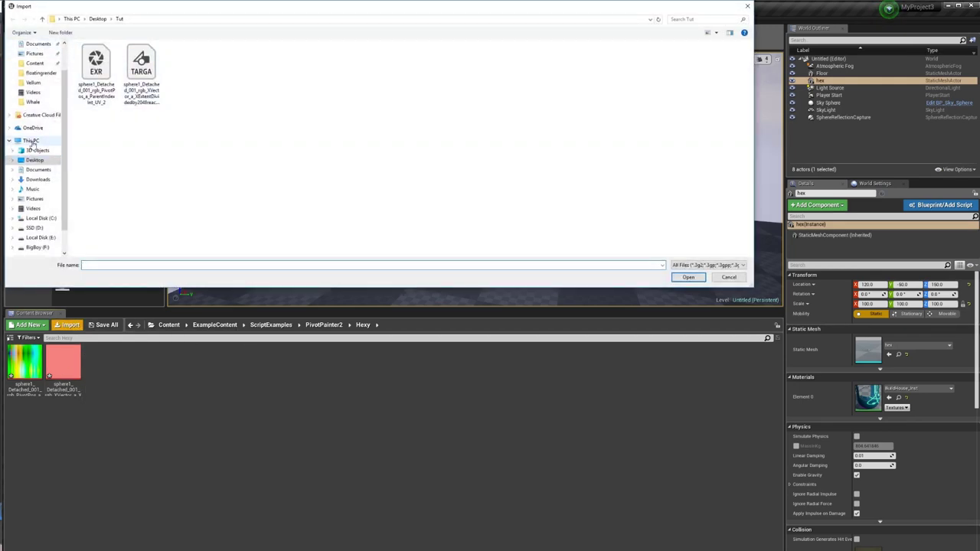
pyautogui.click(32, 143)
pyautogui.doubleClick(114, 124)
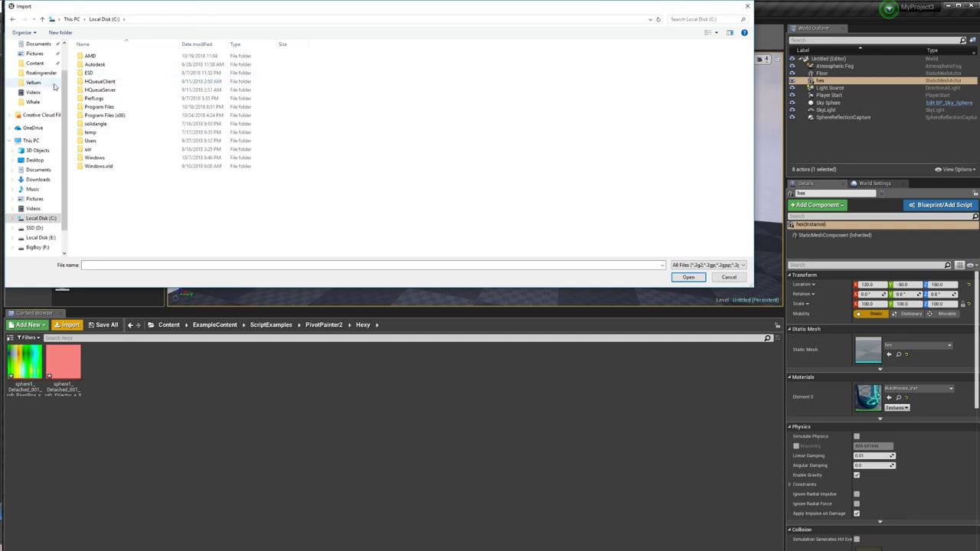
pyautogui.scroll(2, 62, 86)
pyautogui.click(35, 61)
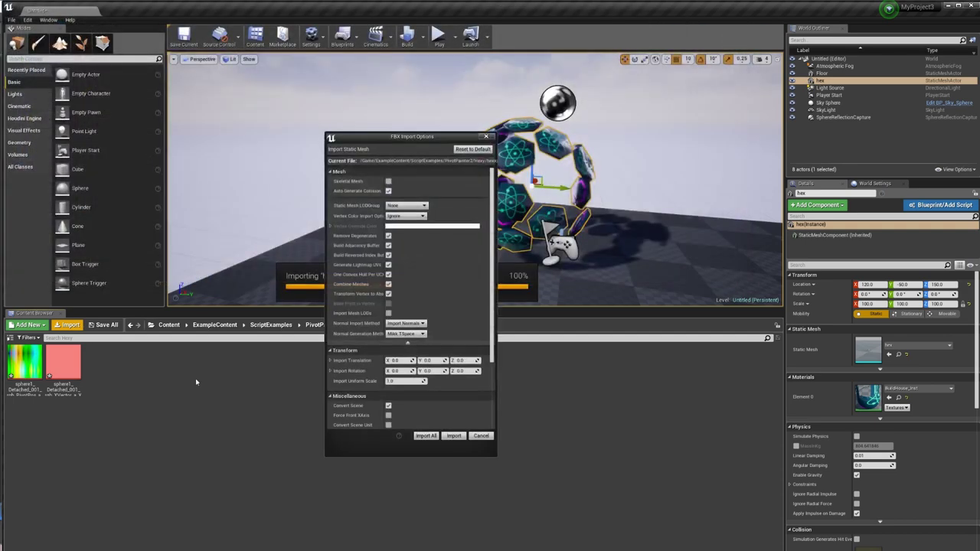
pyautogui.click(453, 435)
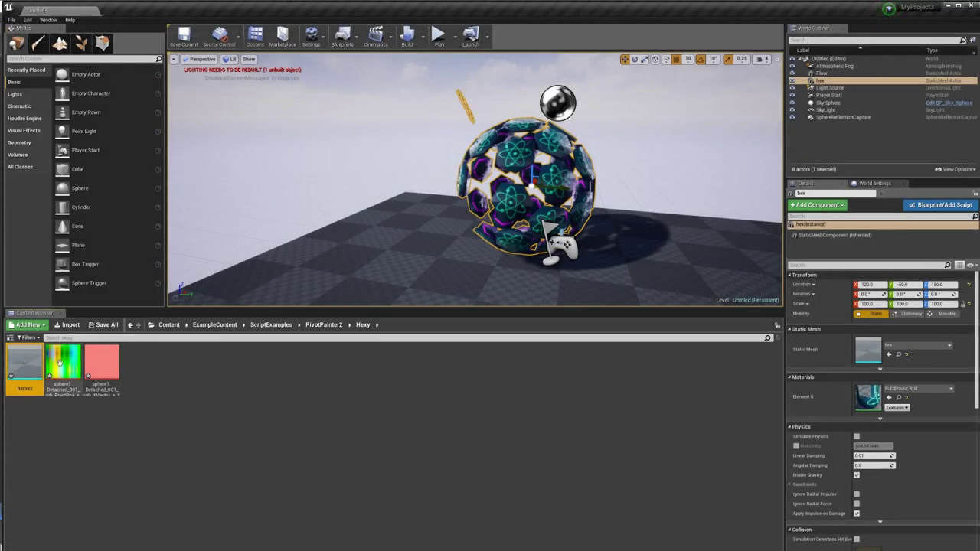
# Delete the imported hexxxx static mesh from the Hexy folder.
pyautogui.moveTo(27, 362)
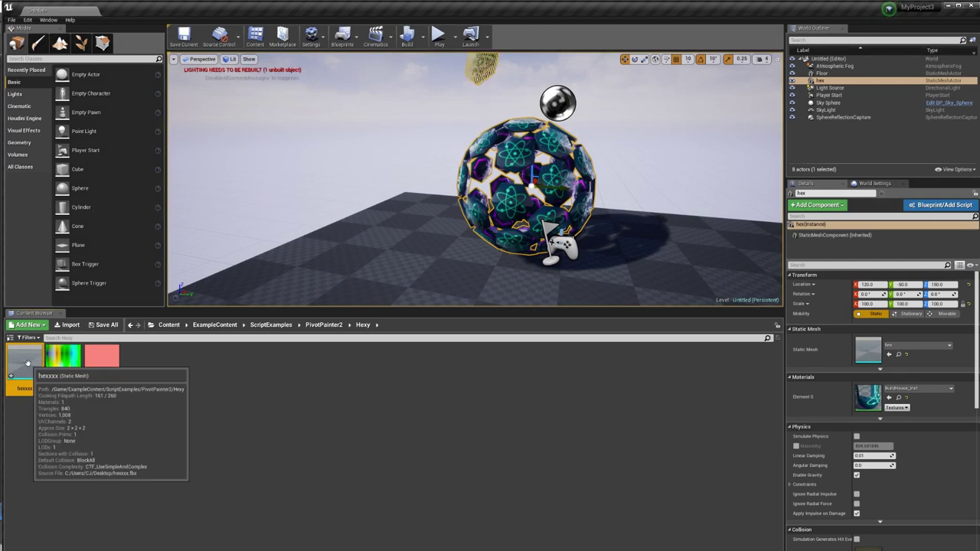
pyautogui.press('Delete')
pyautogui.click(370, 422)
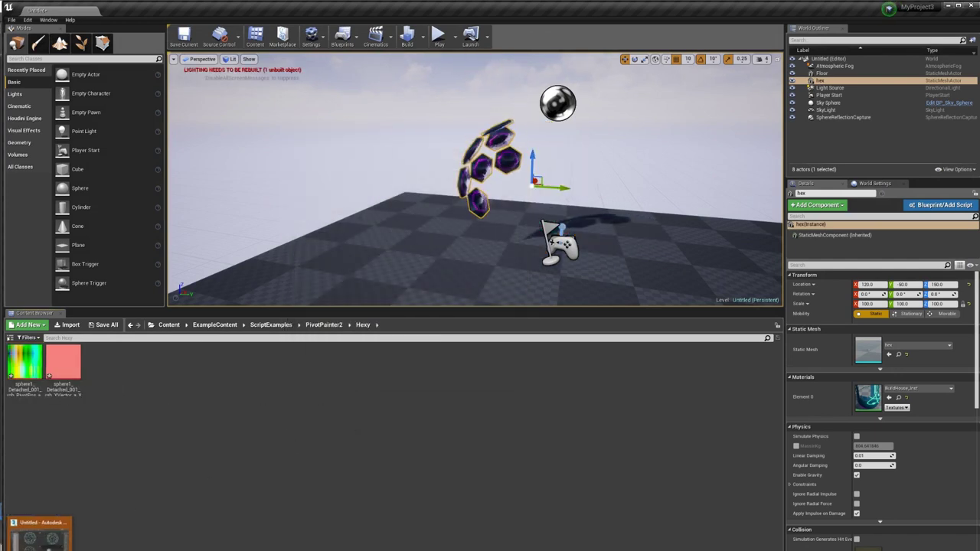
# Switch to 3ds Max and reselect all the detached sphere pieces in the perspective viewport.
pyautogui.click(40, 548)
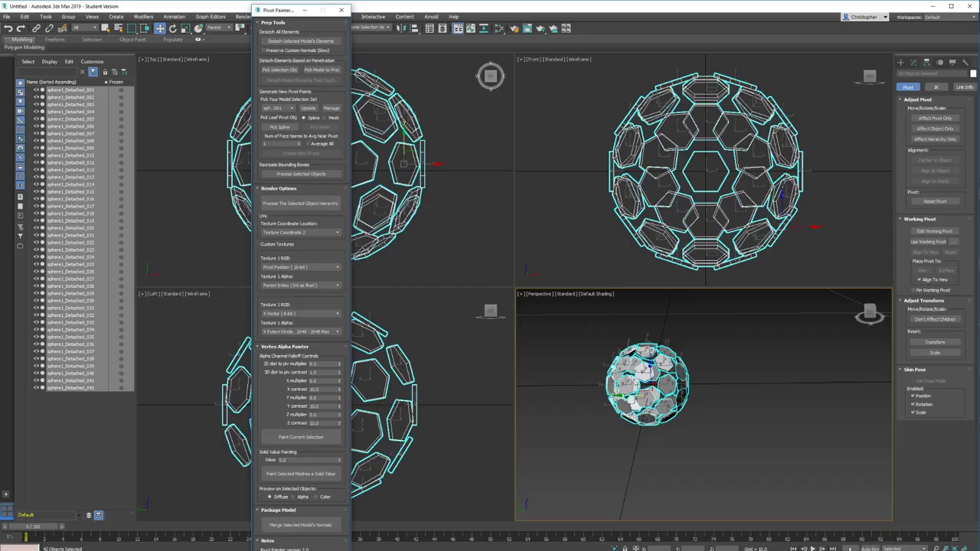
pyautogui.click(656, 463)
pyautogui.moveTo(586, 328); pyautogui.dragTo(726, 430)
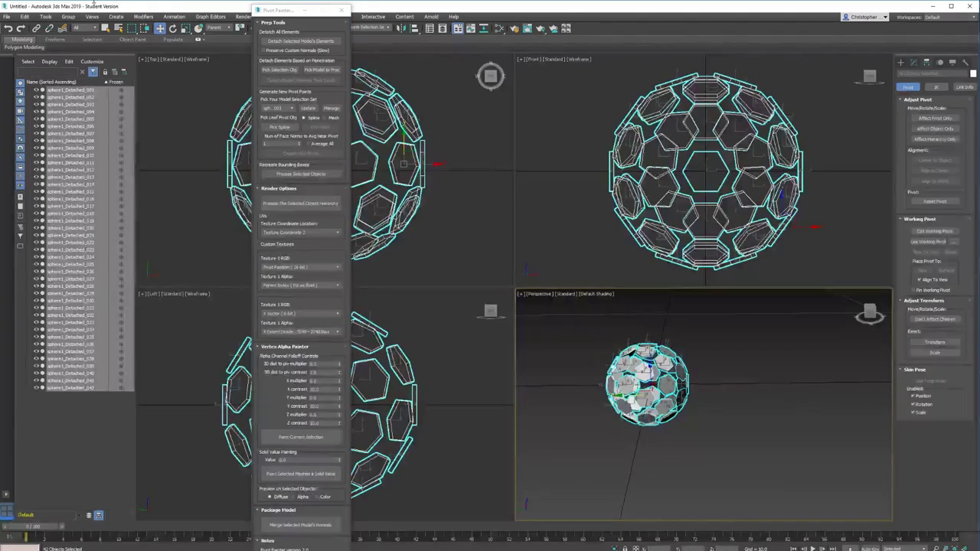
# Export the detached sphere pieces to the Desktop as an FBX file named NewHEx, keeping the current export options.
pyautogui.click(7, 16)
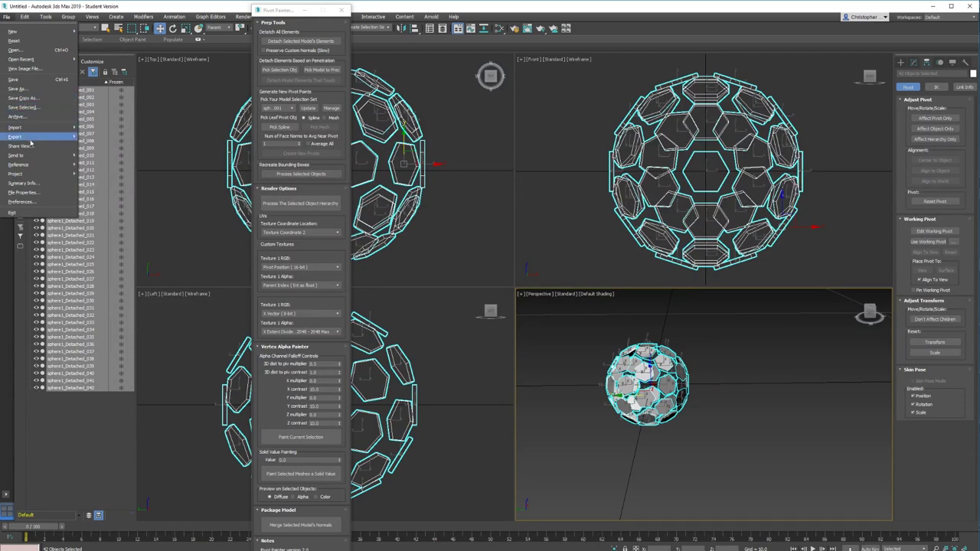
pyautogui.moveTo(43, 142)
pyautogui.click(91, 147)
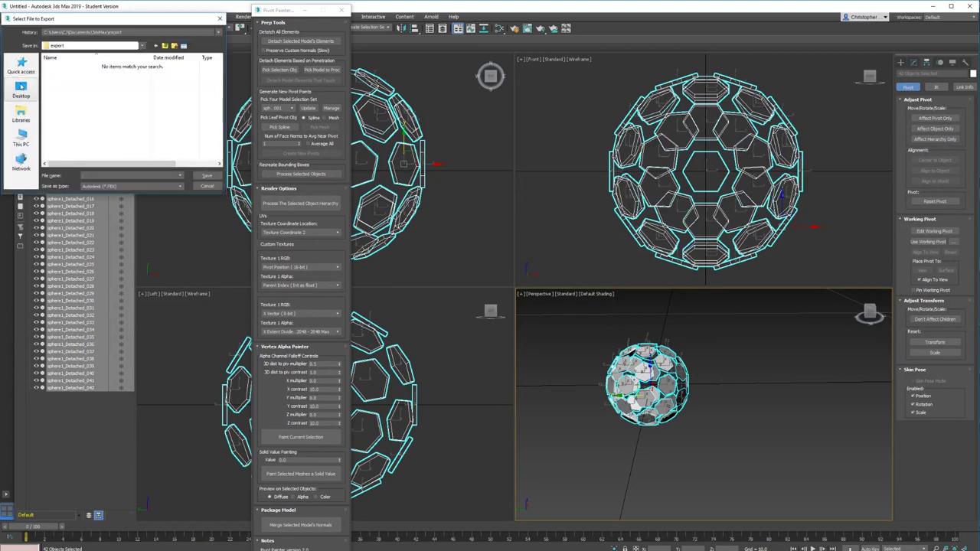
pyautogui.click(21, 89)
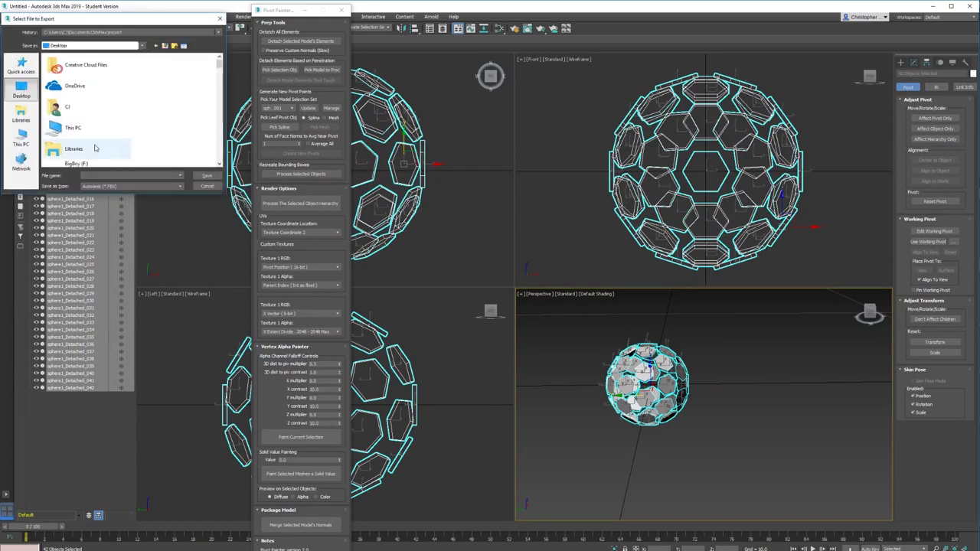
pyautogui.click(142, 175)
pyautogui.write('New')
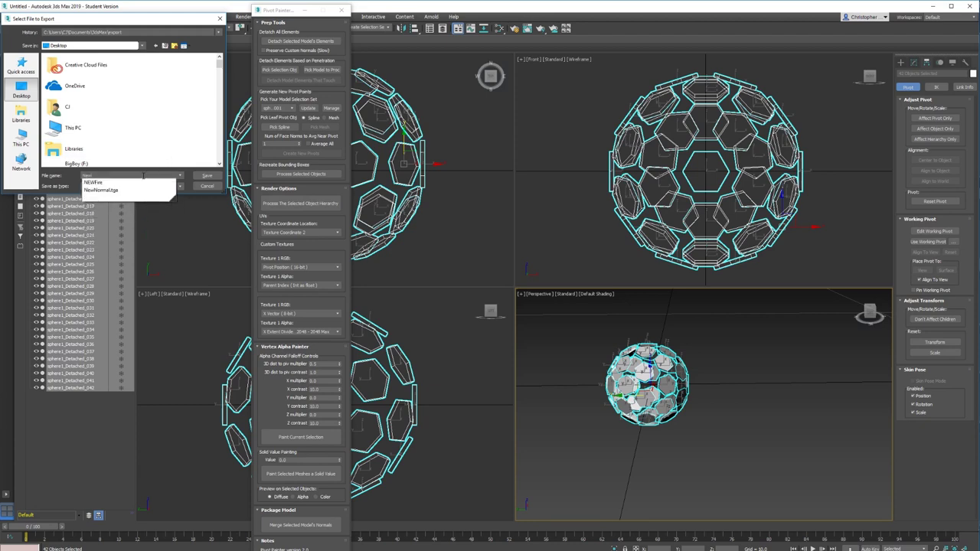
pyautogui.write('File')
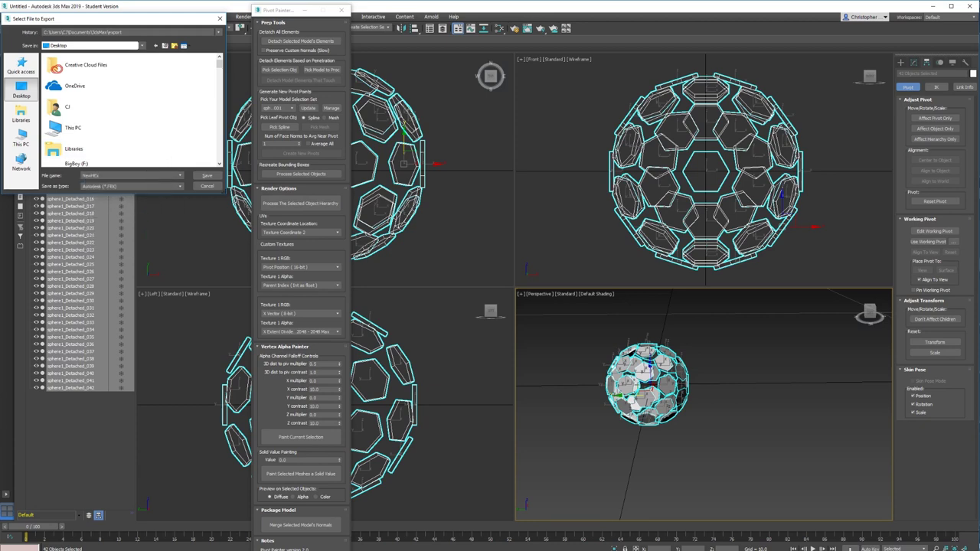
pyautogui.click(204, 176)
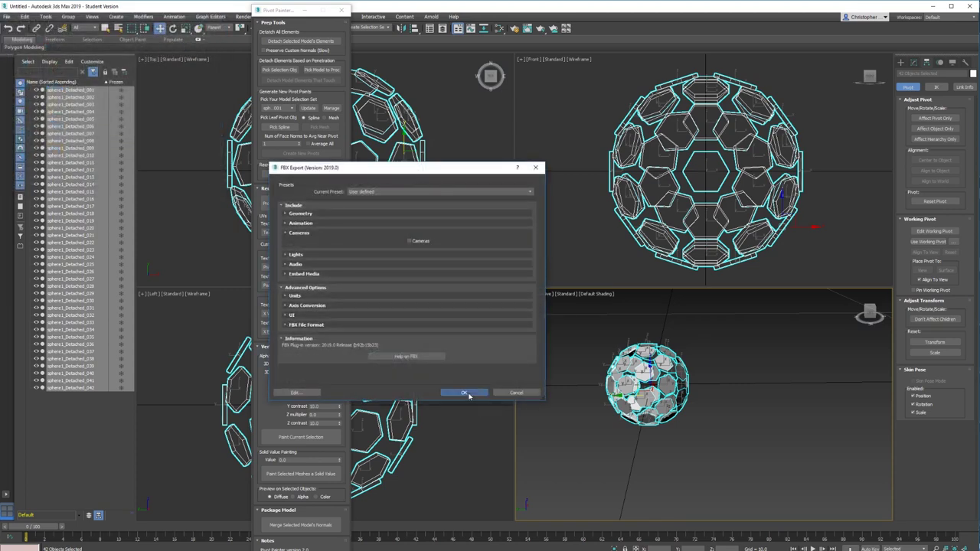
pyautogui.click(465, 392)
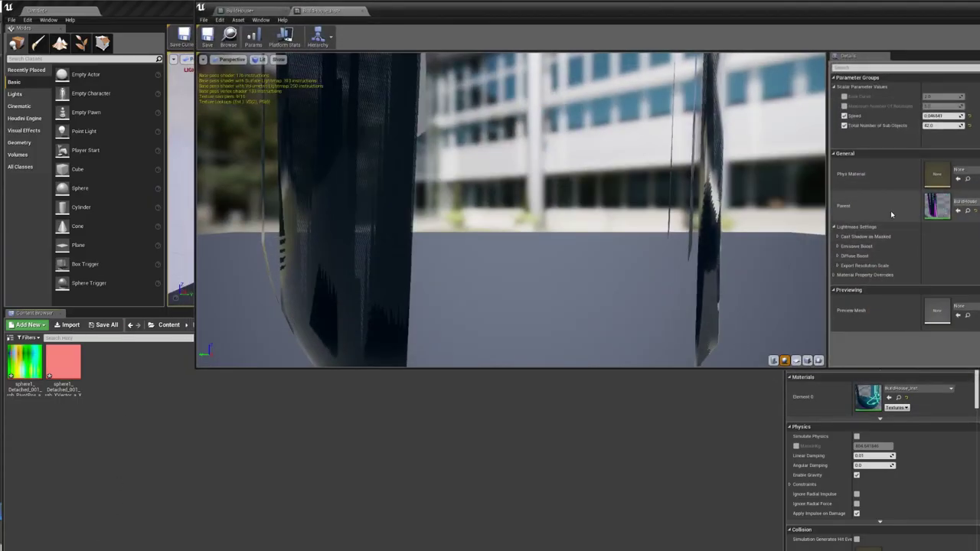
# Switch to Unreal Editor and import the NewHEx FBX from the Desktop into Hexy with Combine Meshes disabled.
pyautogui.click(67, 325)
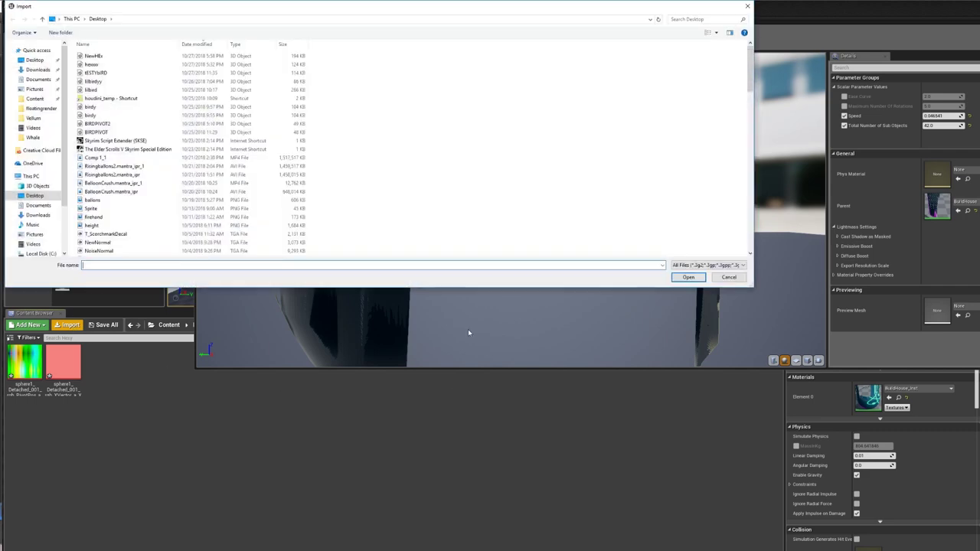
pyautogui.doubleClick(153, 59)
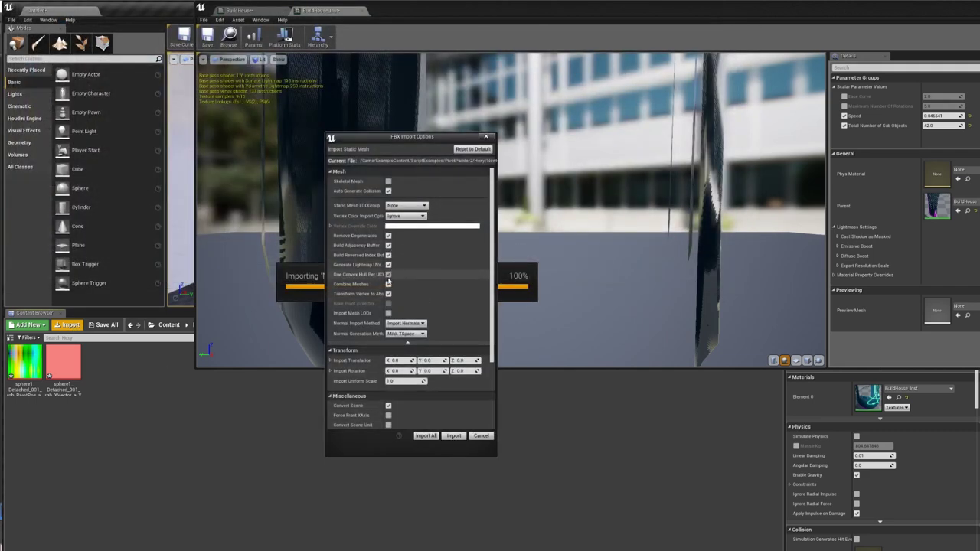
pyautogui.click(388, 284)
pyautogui.click(453, 436)
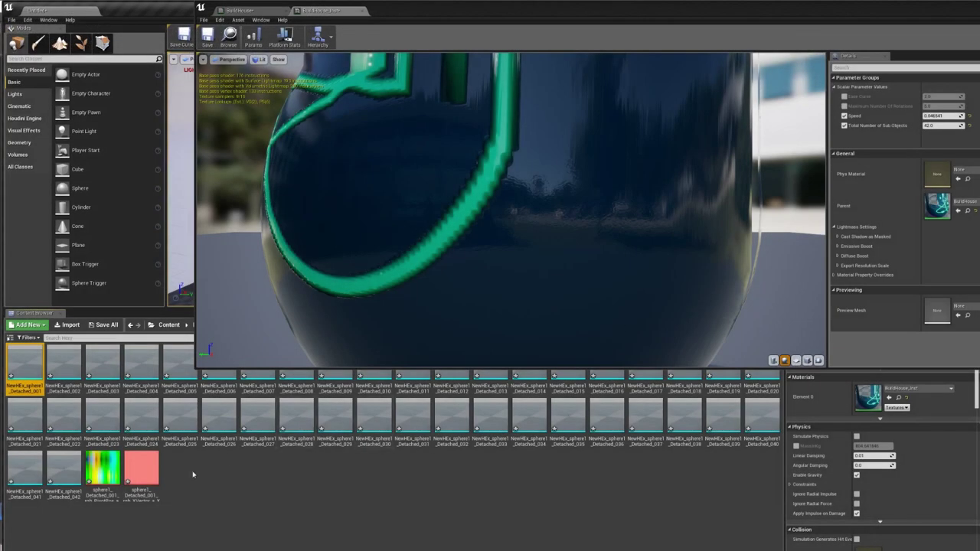
# Delete all the separate NewHEx_sphere1_Detached static meshes from the Hexy folder, keeping the two textures.
pyautogui.moveTo(32, 370)
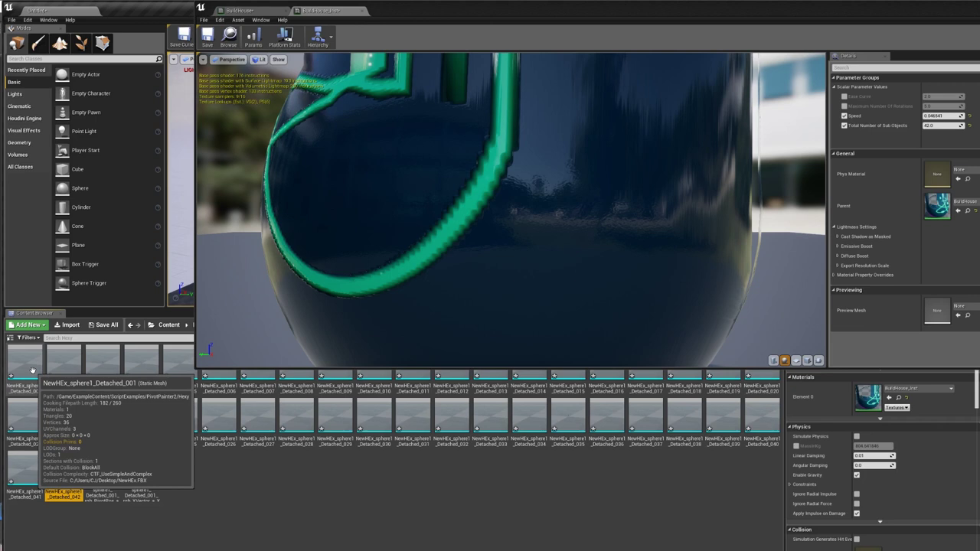
pyautogui.hotkey('ctrl', 'a')
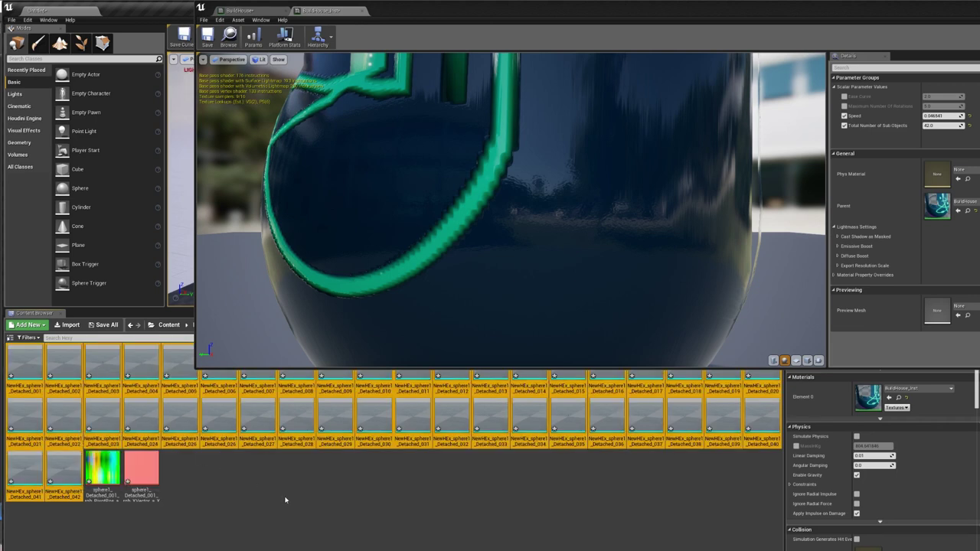
pyautogui.press('Delete')
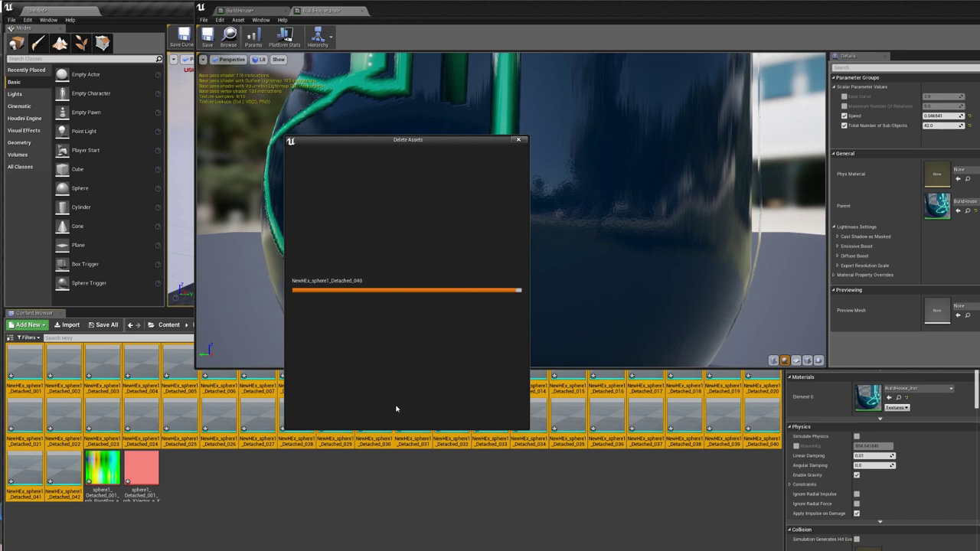
pyautogui.click(394, 408)
# Import the NewHEx FBX again with Combine Meshes enabled and an import uniform scale of 100.
pyautogui.click(68, 327)
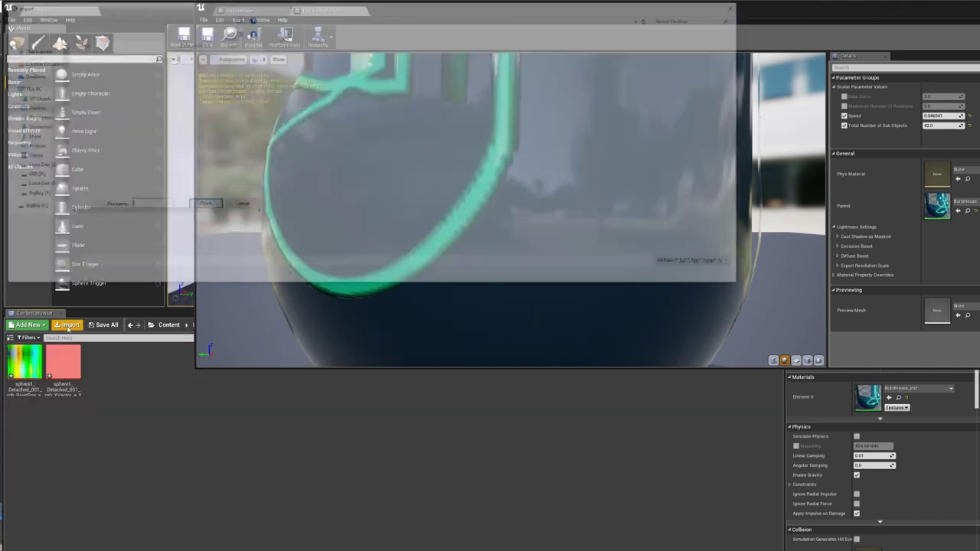
pyautogui.doubleClick(190, 57)
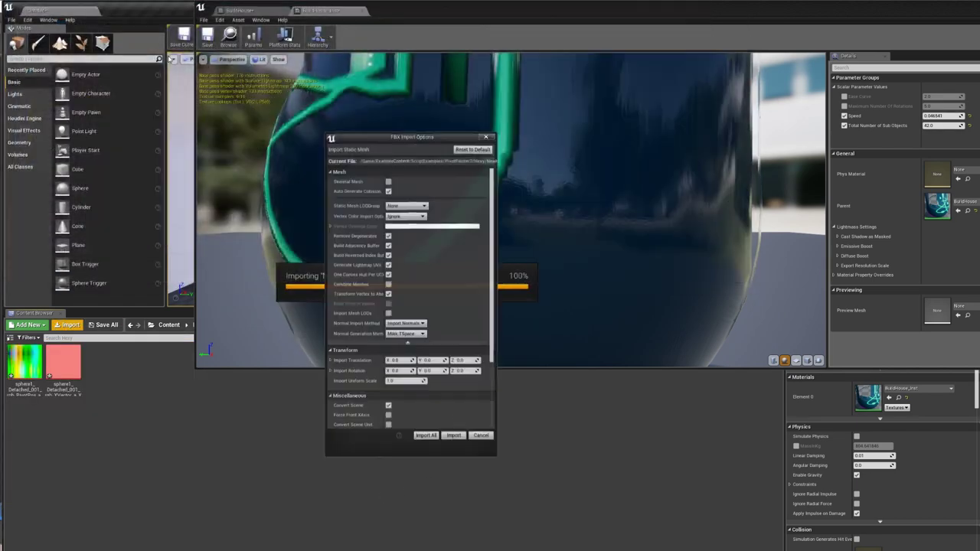
pyautogui.click(394, 382)
pyautogui.write('100')
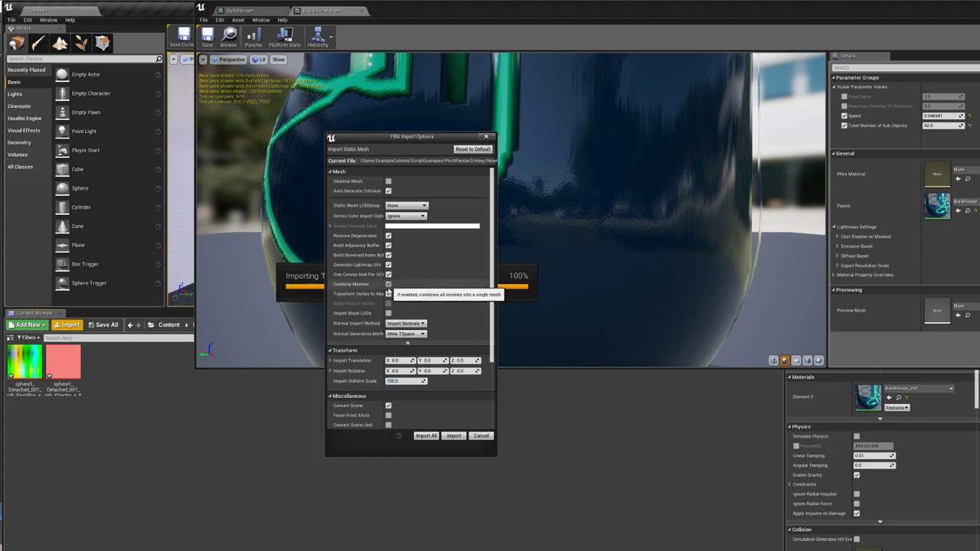
pyautogui.click(453, 436)
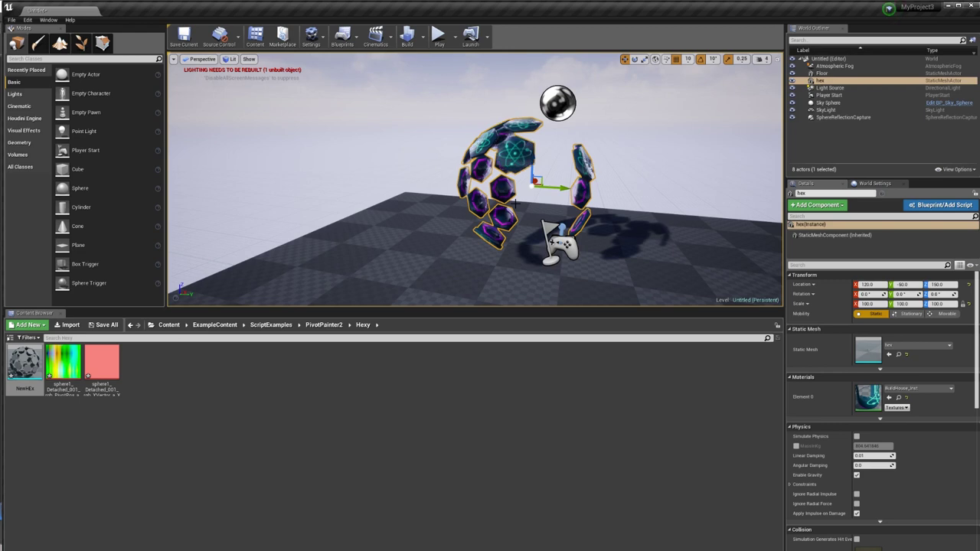
# Replace the hex actor in the level with the NewHEx mesh, raised above the floor to Z 170.
pyautogui.press('Delete')
pyautogui.moveTo(25, 361); pyautogui.dragTo(552, 266)
pyautogui.moveTo(562, 229); pyautogui.dragTo(586, 134)
pyautogui.press('f')
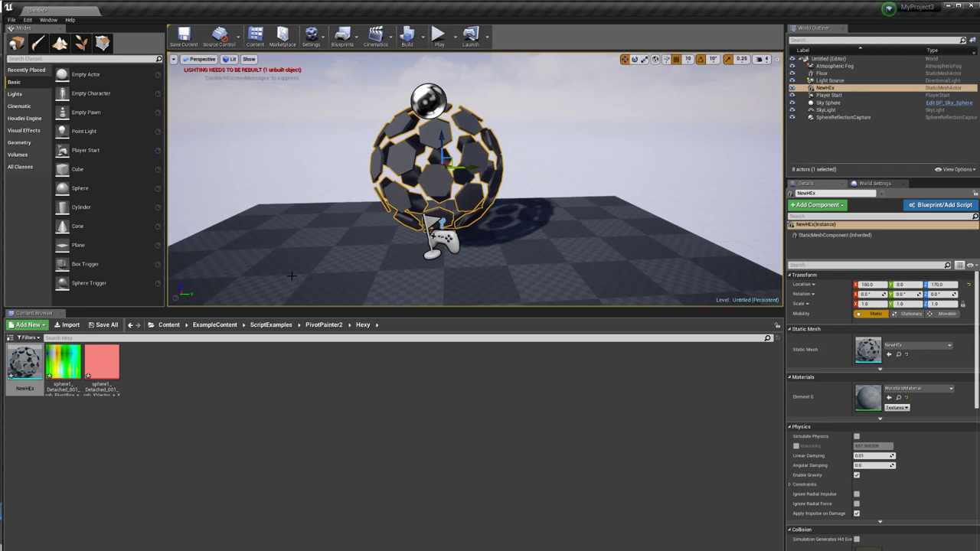
# Copy the BuildHouse material from the PivotPainter2 Materials folder into the Hexy folder.
pyautogui.click(324, 325)
pyautogui.doubleClick(29, 364)
pyautogui.click(324, 325)
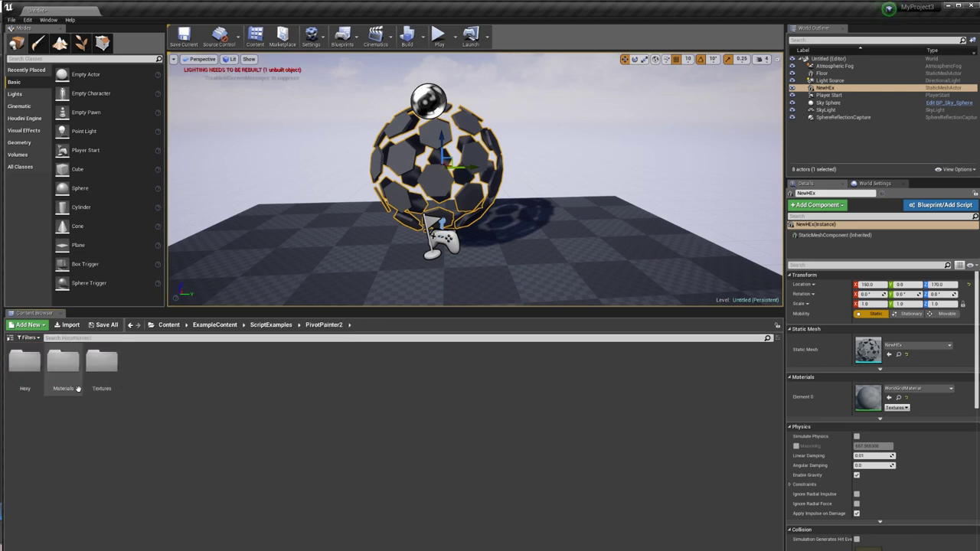
pyautogui.doubleClick(92, 360)
pyautogui.rightClick(19, 372)
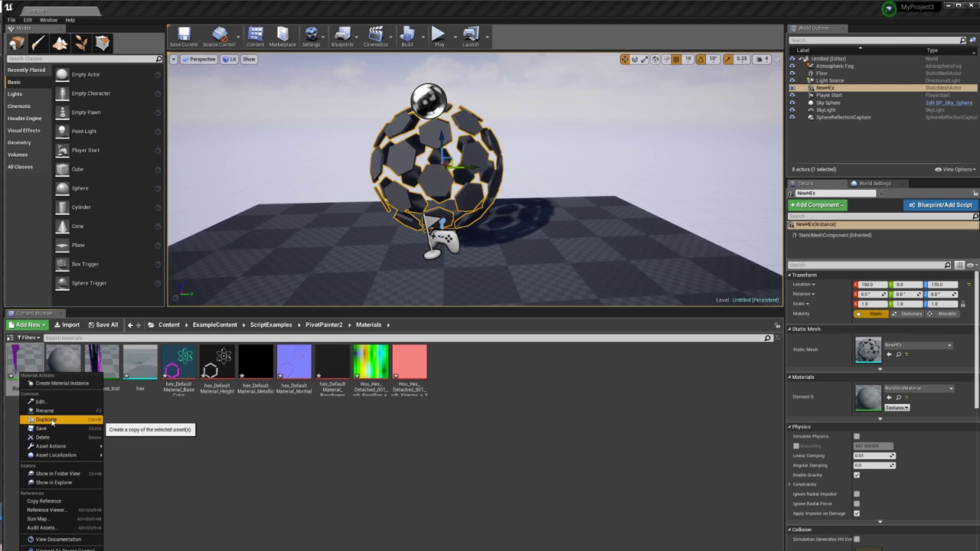
pyautogui.click(144, 418)
pyautogui.rightClick(26, 373)
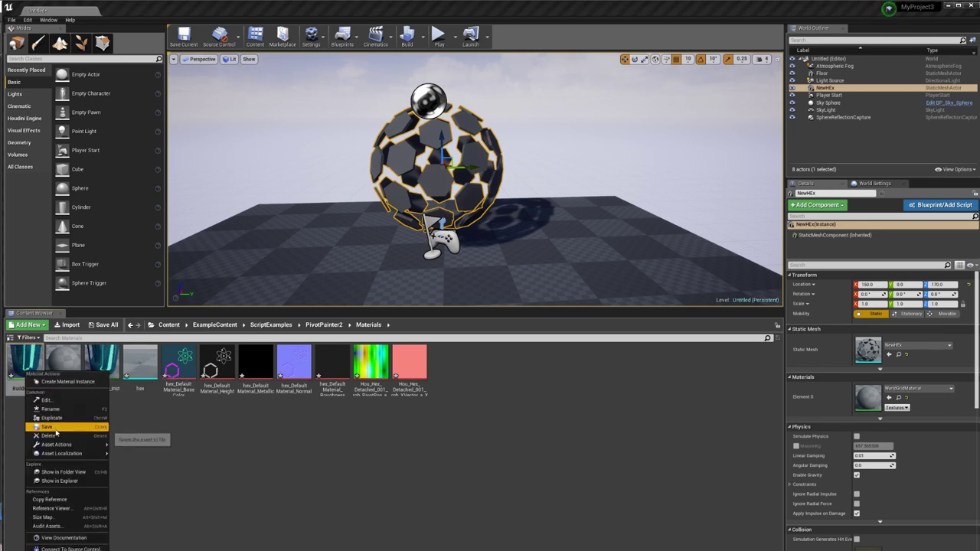
pyautogui.click(30, 355)
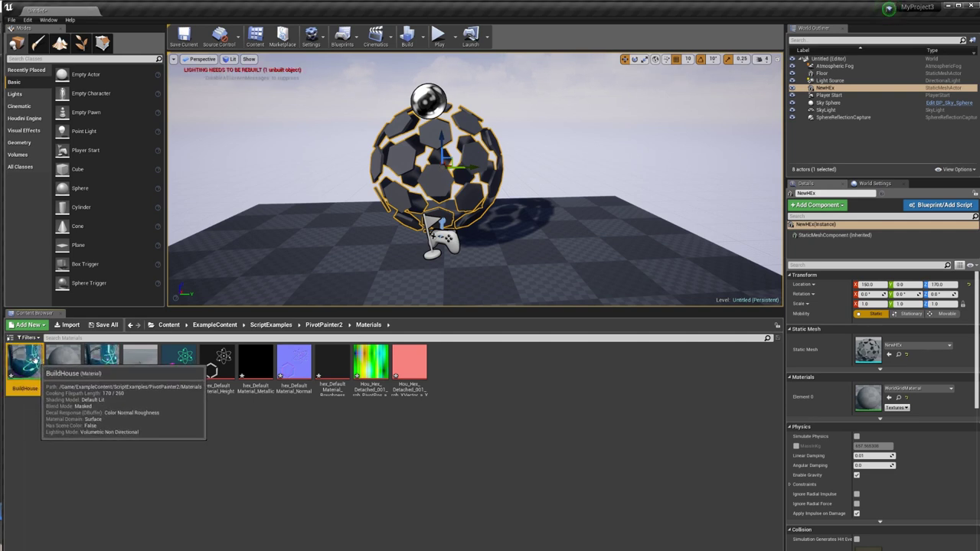
pyautogui.click(319, 327)
pyautogui.doubleClick(23, 364)
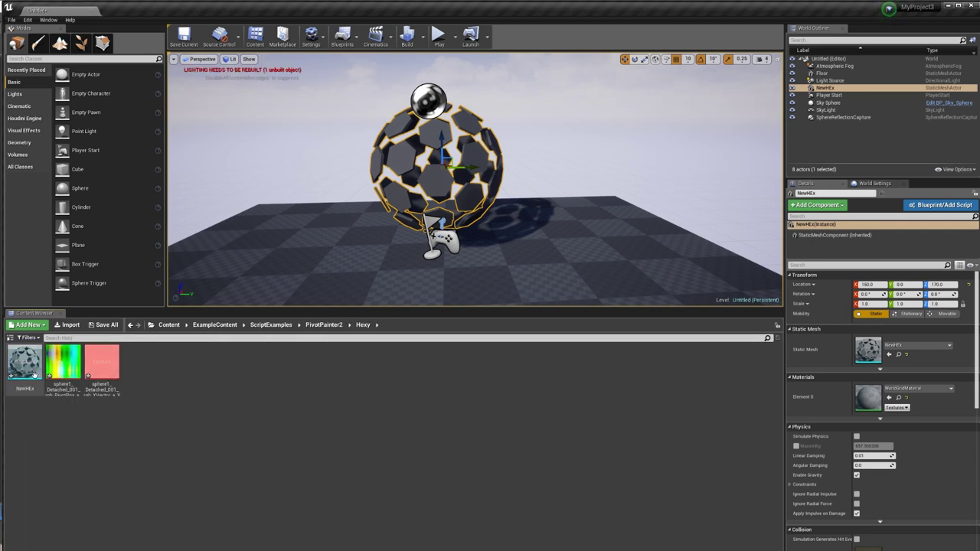
# Open the copied BuildHouse material and examine its pivot texture samples and unpacking nodes in the graph.
pyautogui.doubleClick(152, 370)
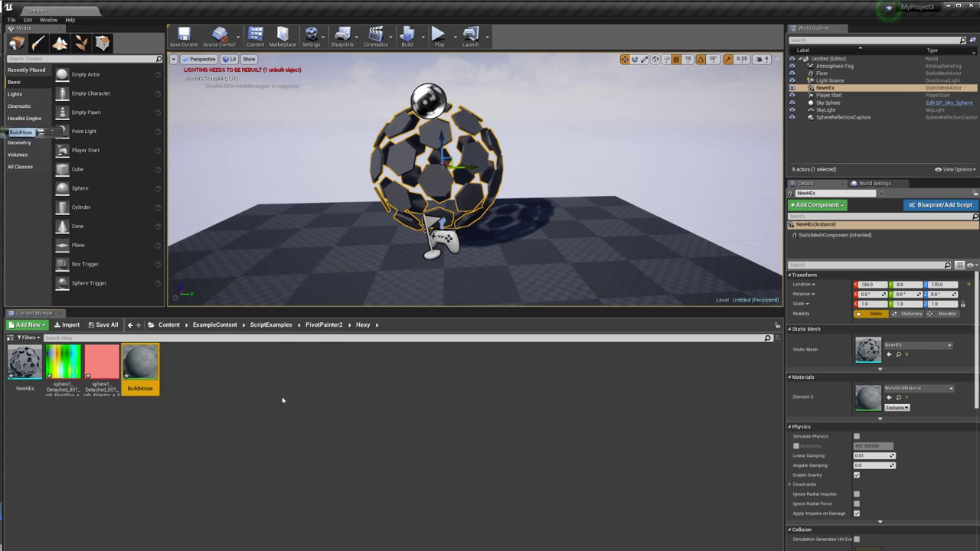
pyautogui.moveTo(433, 345); pyautogui.dragTo(580, 352, button='right')
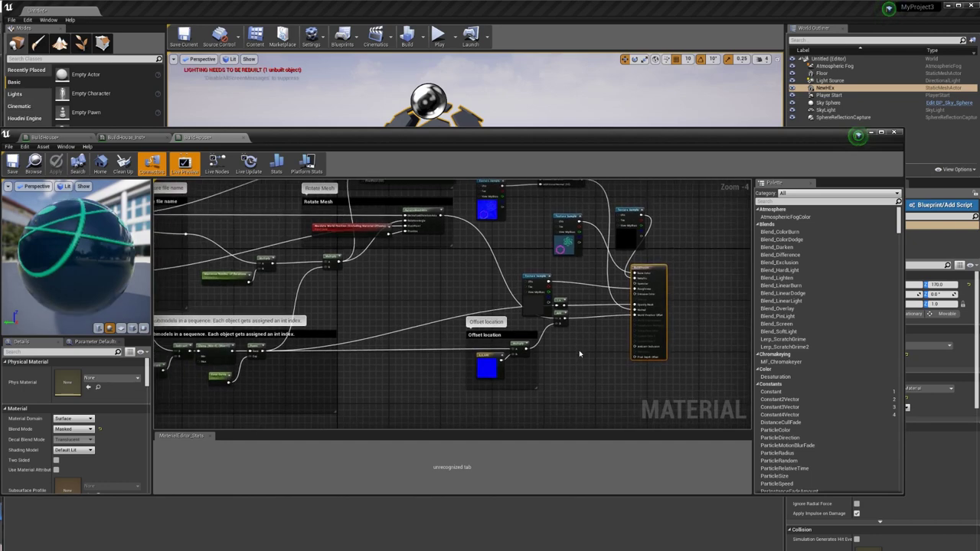
pyautogui.moveTo(392, 313); pyautogui.dragTo(741, 325, button='right')
pyautogui.scroll(3, 300, 330)
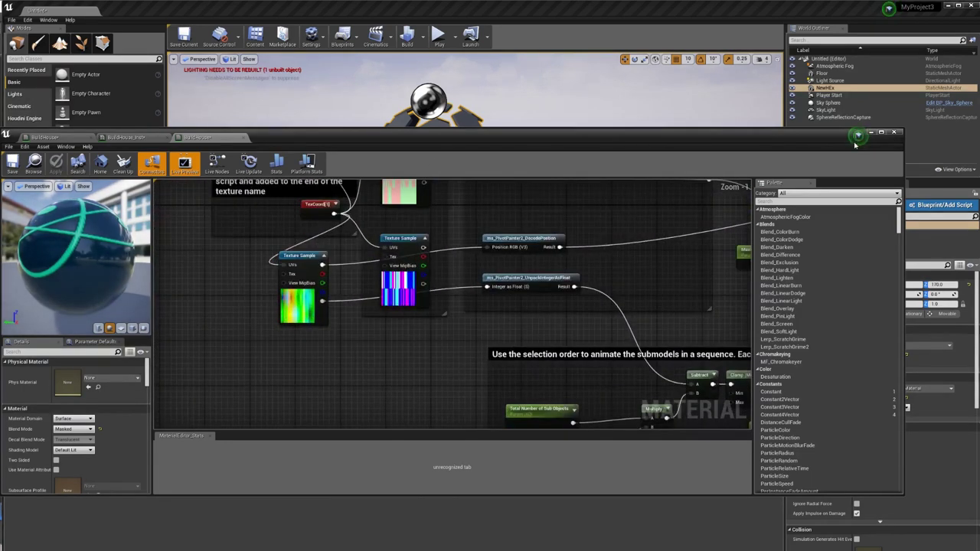
pyautogui.click(870, 134)
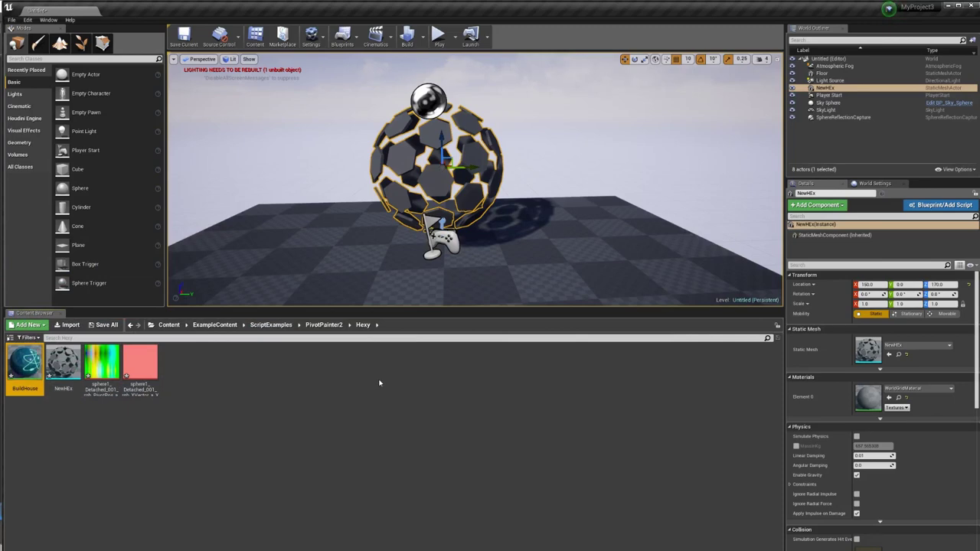
# Switch to the Epic Games Launcher, open the second ContentExamples 4.20 project and widen its editor window to fill the screen.
pyautogui.click(115, 550)
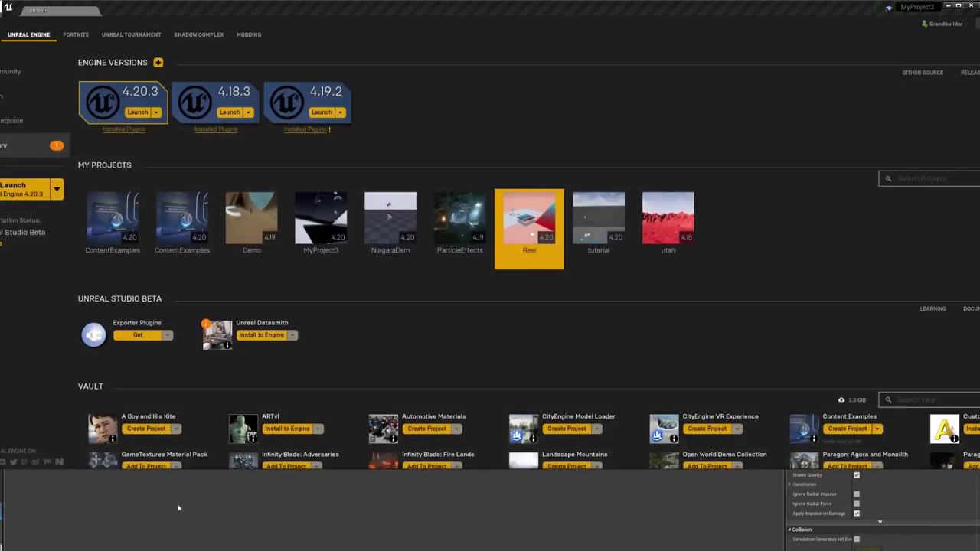
pyautogui.doubleClick(185, 243)
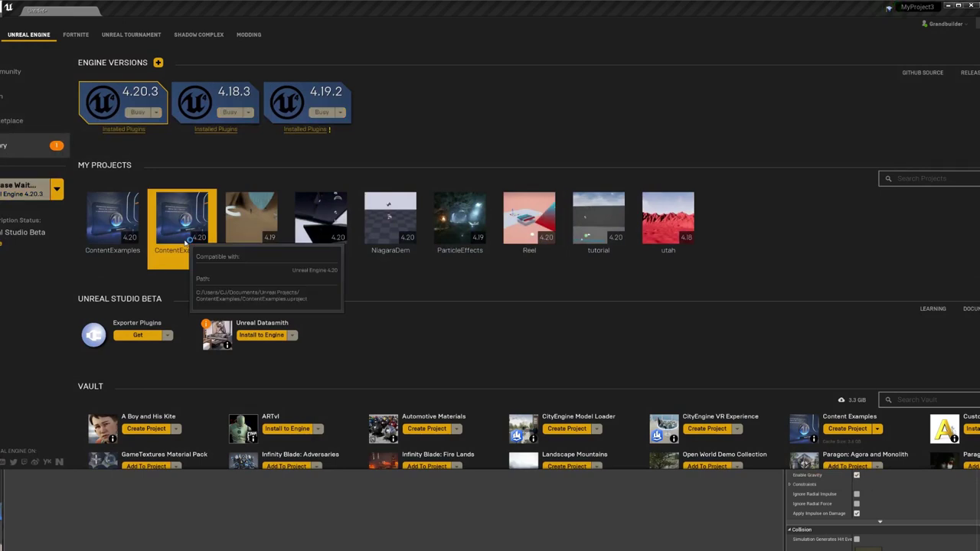
pyautogui.doubleClick(185, 241)
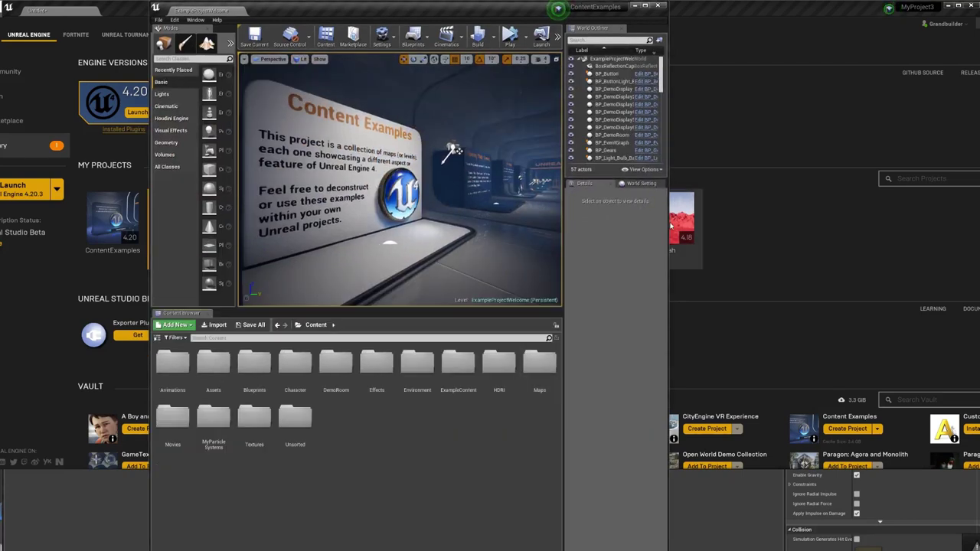
pyautogui.moveTo(668, 229); pyautogui.dragTo(978, 232)
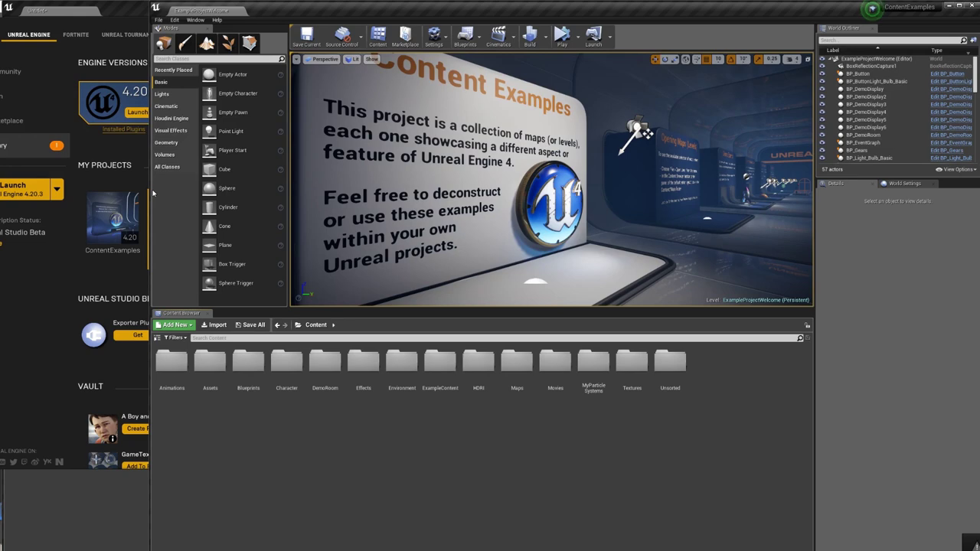
pyautogui.moveTo(150, 189); pyautogui.dragTo(0, 192)
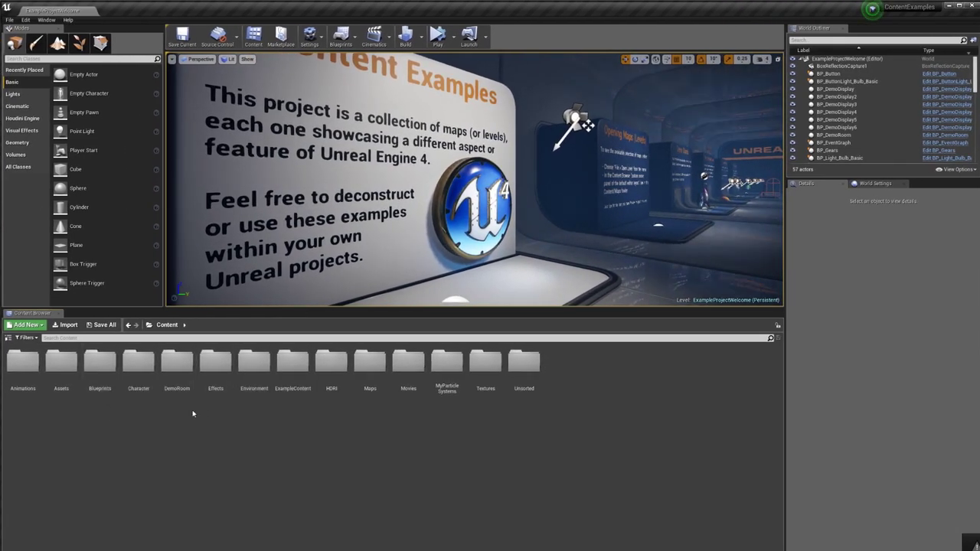
# Open the PivotPainter2 map from the Maps folder and fly the camera to the house at display 1.3 Build An Object.
pyautogui.doubleClick(370, 365)
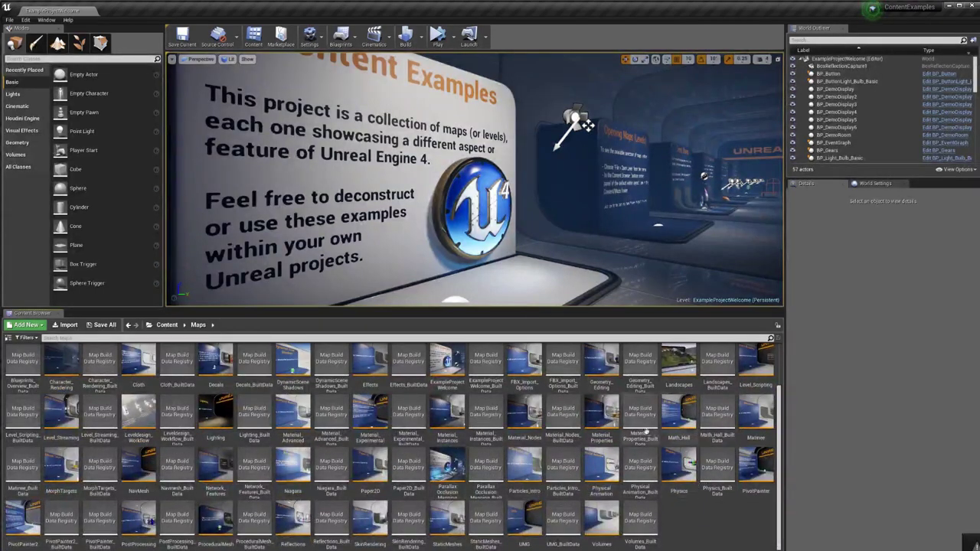
pyautogui.doubleClick(29, 545)
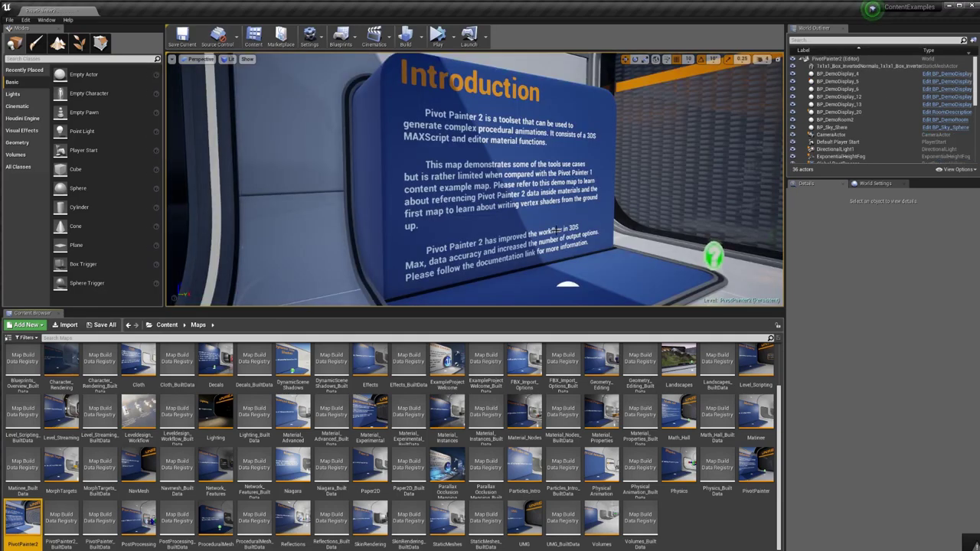
pyautogui.moveTo(540, 191); pyautogui.dragTo(754, 193, button='right')
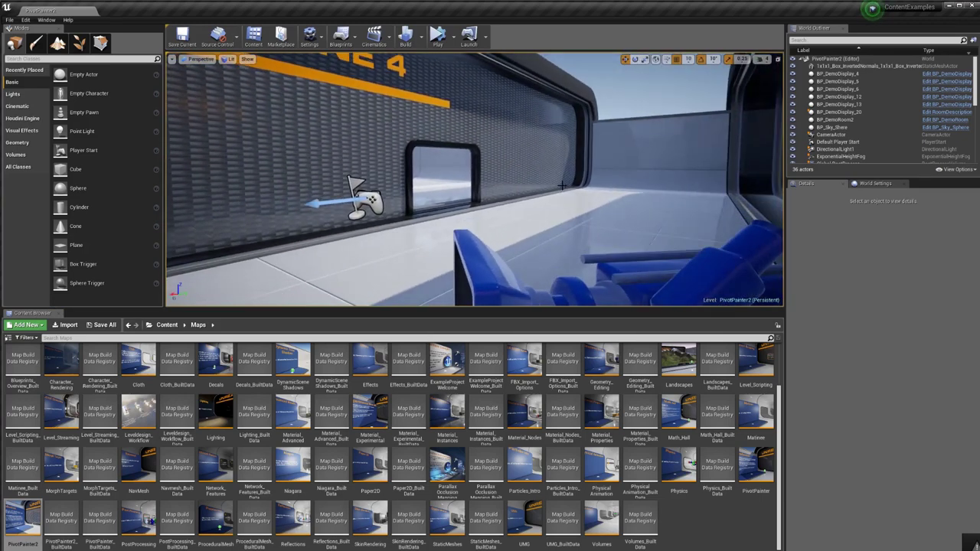
pyautogui.press('w')
pyautogui.moveTo(534, 165); pyautogui.dragTo(496, 149, button='right')
pyautogui.moveTo(496, 150); pyautogui.dragTo(481, 123)
pyautogui.moveTo(481, 122); pyautogui.dragTo(457, 180, button='right')
pyautogui.press('s')
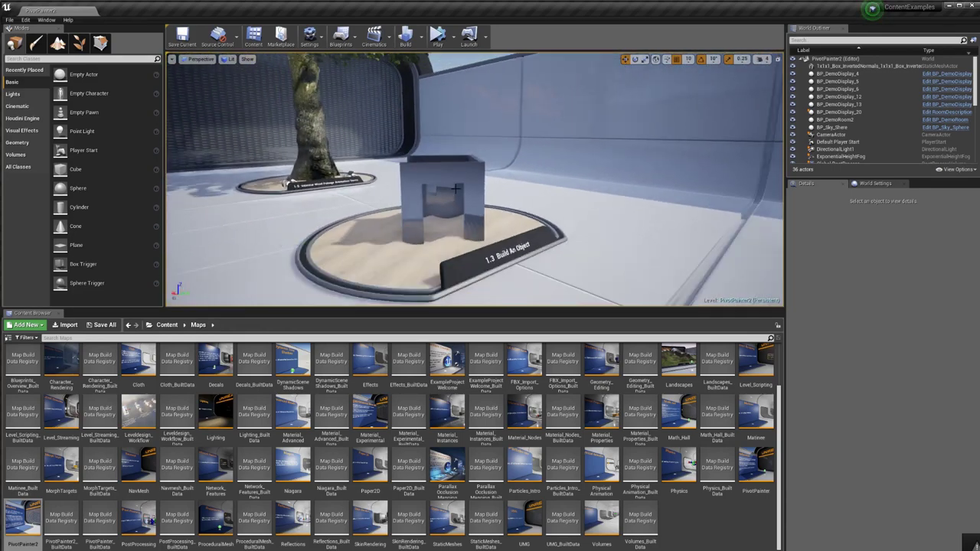
# Open the house's BuildHouse material and copy the Base Color, constant 1 and Roughness nodes beside the material output.
pyautogui.click(457, 180)
pyautogui.doubleClick(869, 397)
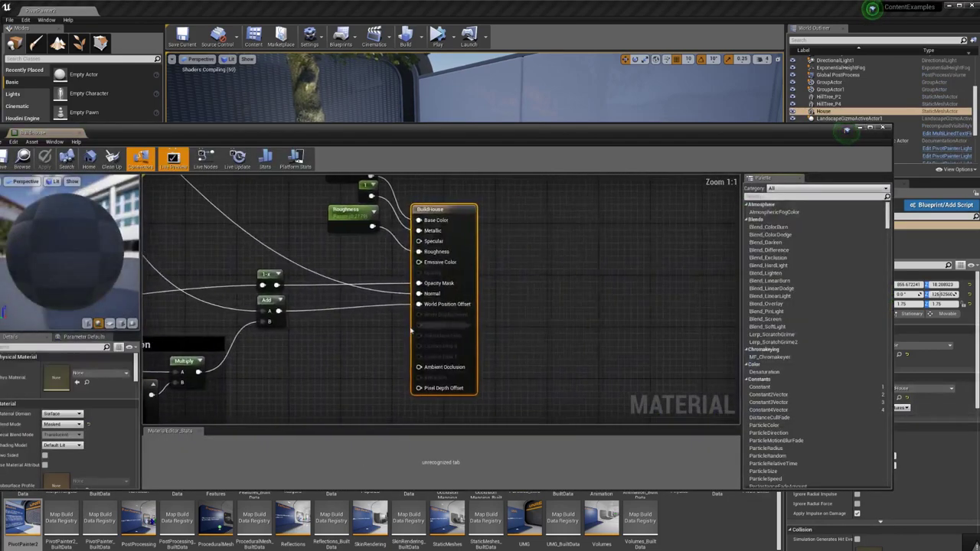
pyautogui.scroll(-6, 410, 331)
pyautogui.moveTo(375, 344); pyautogui.dragTo(509, 357, button='right')
pyautogui.scroll(5, 441, 323)
pyautogui.moveTo(444, 325); pyautogui.dragTo(198, 316, button='right')
pyautogui.scroll(-3, 608, 342)
pyautogui.moveTo(525, 228); pyautogui.dragTo(556, 293)
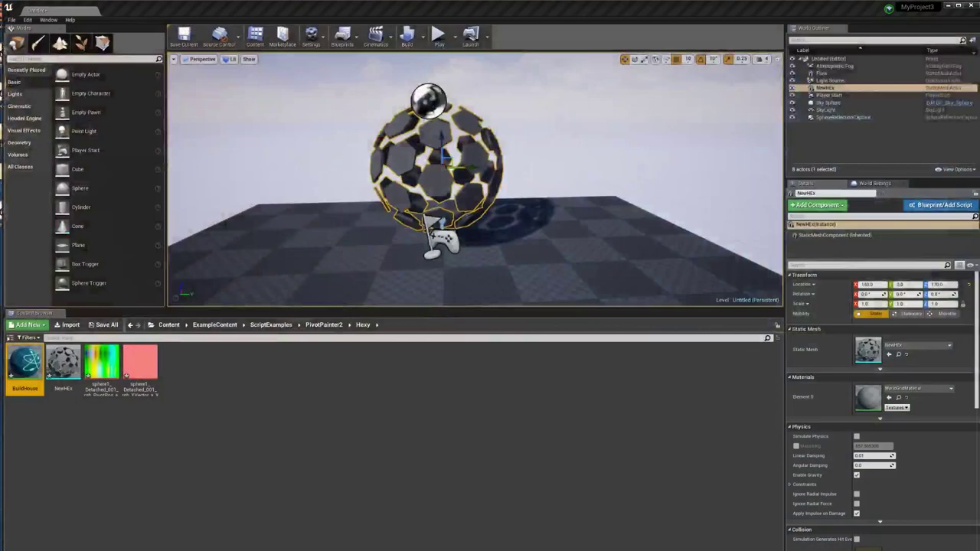
# Back in MyProject3, open the copied BuildHouse material and move its three surface texture samples aside from the output node.
pyautogui.doubleClick(35, 371)
pyautogui.moveTo(724, 322); pyautogui.dragTo(315, 375, button='right')
pyautogui.scroll(-2, 691, 347)
pyautogui.moveTo(691, 347); pyautogui.dragTo(382, 340, button='right')
pyautogui.moveTo(537, 253); pyautogui.dragTo(399, 273, button='right')
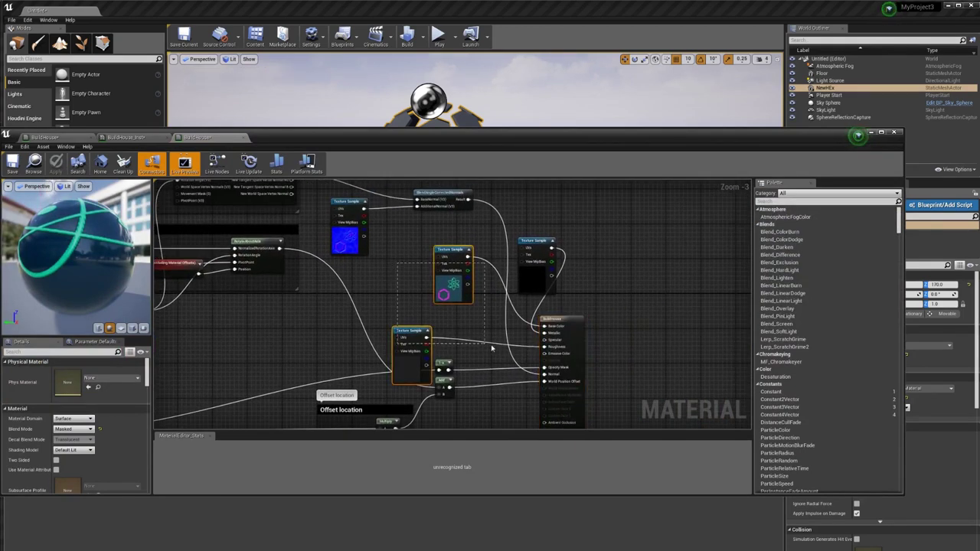
pyautogui.moveTo(534, 346); pyautogui.dragTo(533, 347)
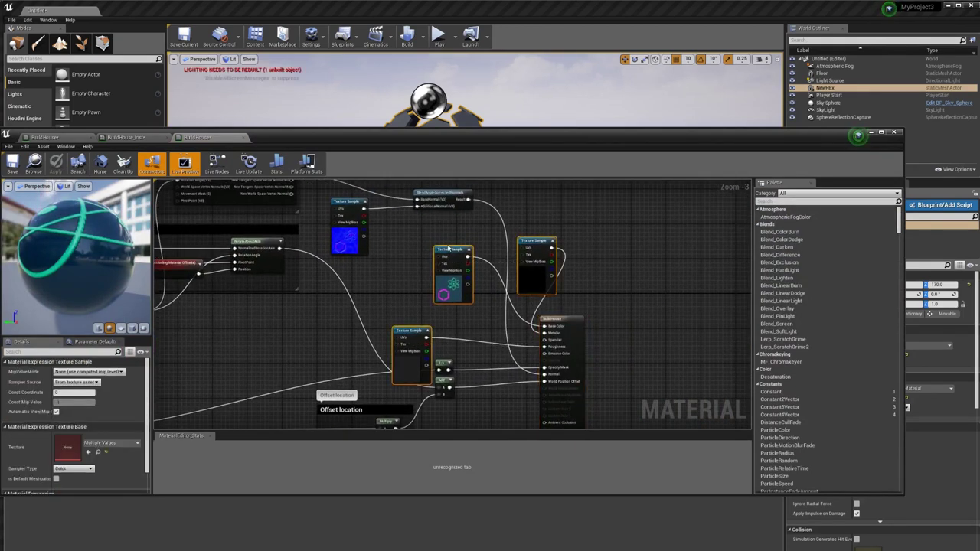
pyautogui.moveTo(447, 250); pyautogui.dragTo(698, 221)
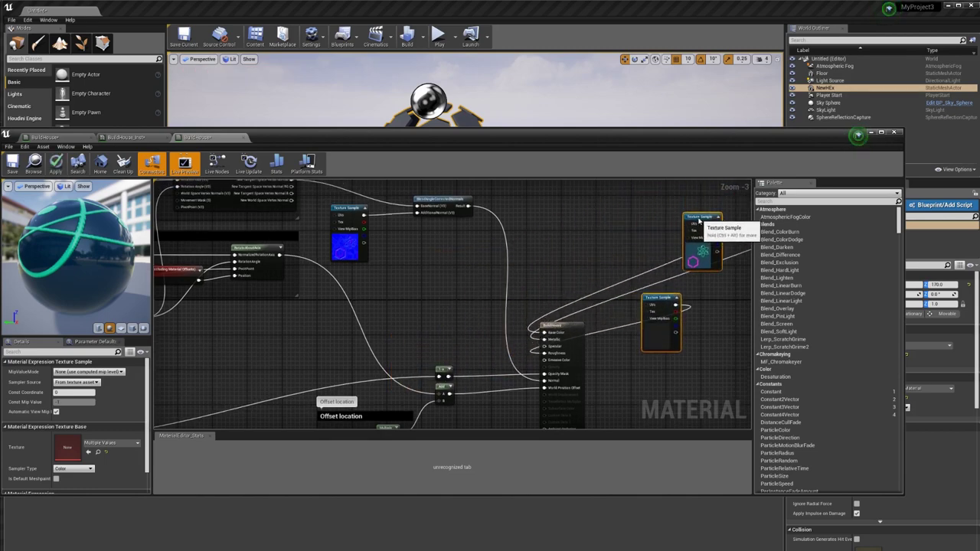
# Delete the two original house texture samples under Data Textures and move the hexagon texture samples into their places.
pyautogui.moveTo(405, 296); pyautogui.dragTo(525, 319, button='right')
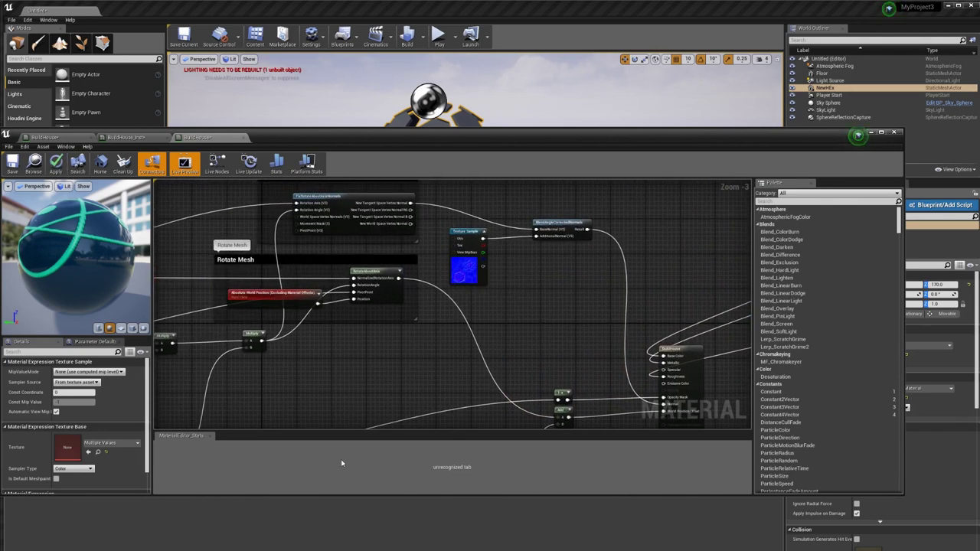
pyautogui.moveTo(408, 400); pyautogui.dragTo(734, 397, button='right')
pyautogui.moveTo(301, 305); pyautogui.dragTo(558, 313, button='right')
pyautogui.scroll(1, 398, 311)
pyautogui.click(421, 322)
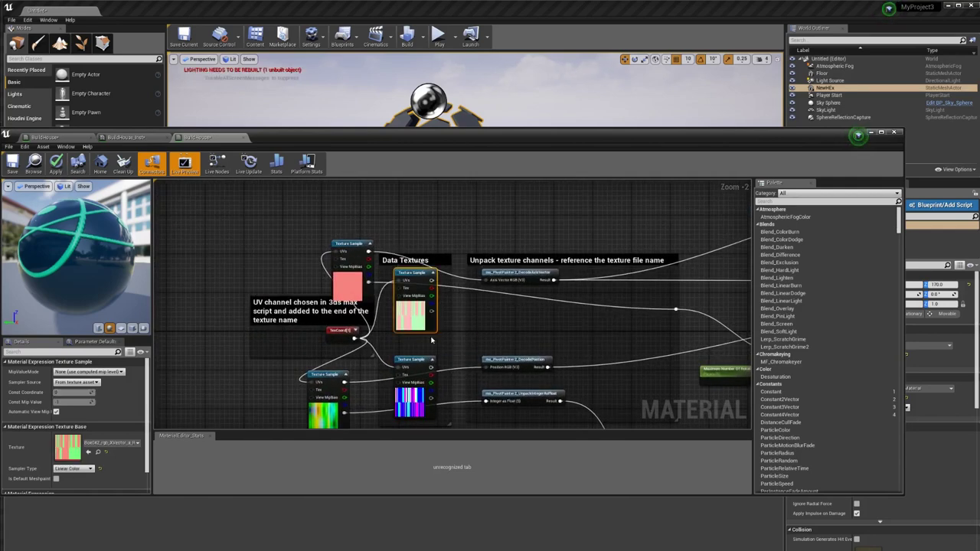
pyautogui.press('Delete')
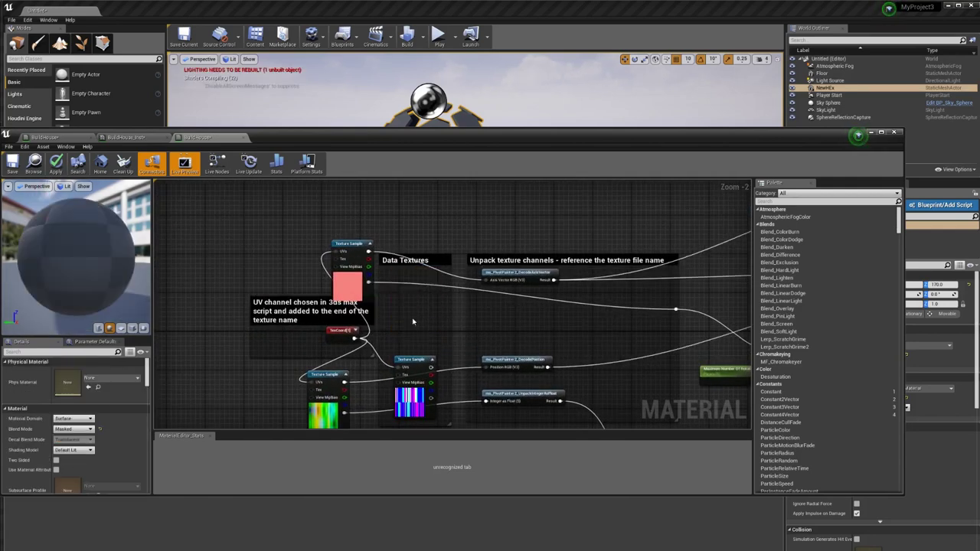
pyautogui.click(404, 396)
pyautogui.press('Delete')
pyautogui.moveTo(326, 414); pyautogui.dragTo(413, 399)
pyautogui.moveTo(352, 281); pyautogui.dragTo(426, 302)
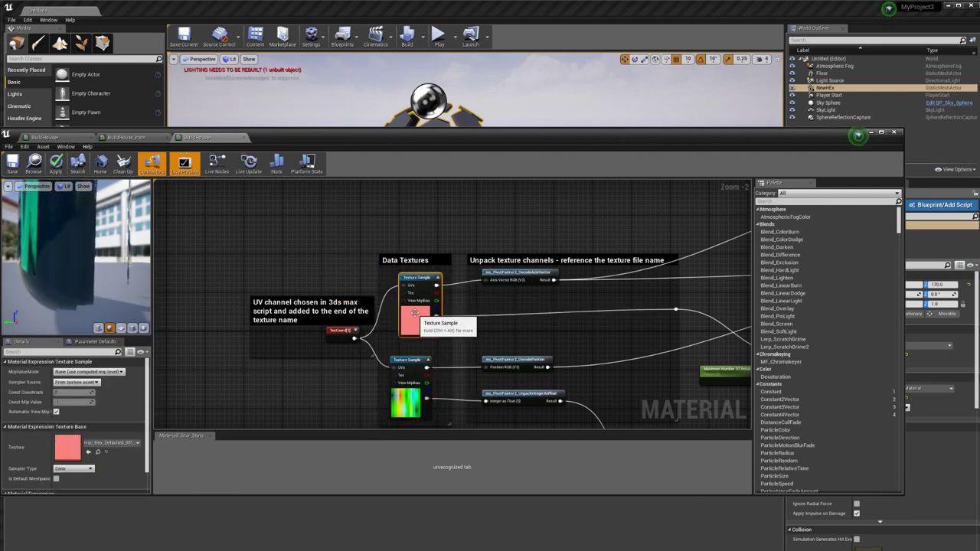
pyautogui.moveTo(571, 318); pyautogui.dragTo(464, 294, button='right')
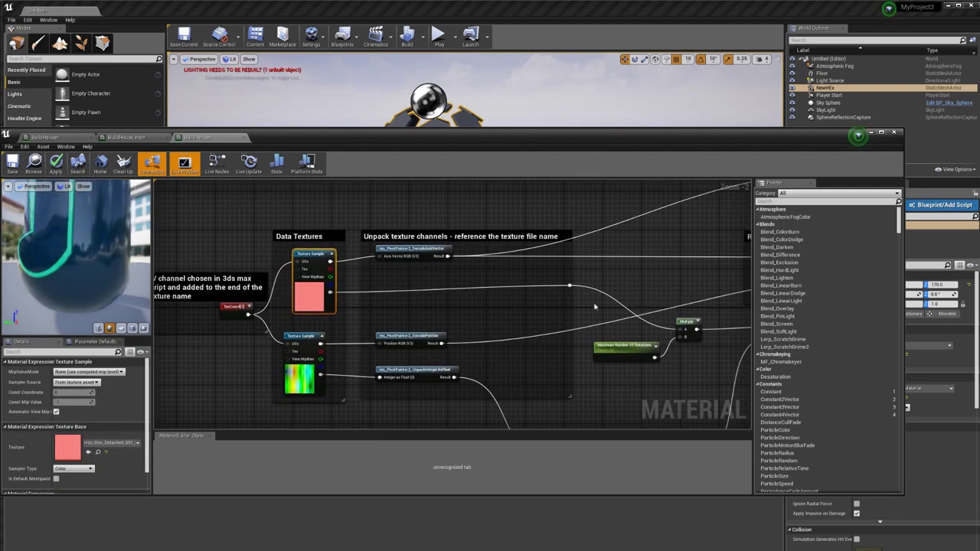
# Add both sphere1 textures to the graph and replace the lower Data Textures sample with the rewired sphere1 pivot position sample.
pyautogui.moveTo(398, 136); pyautogui.dragTo(580, 48)
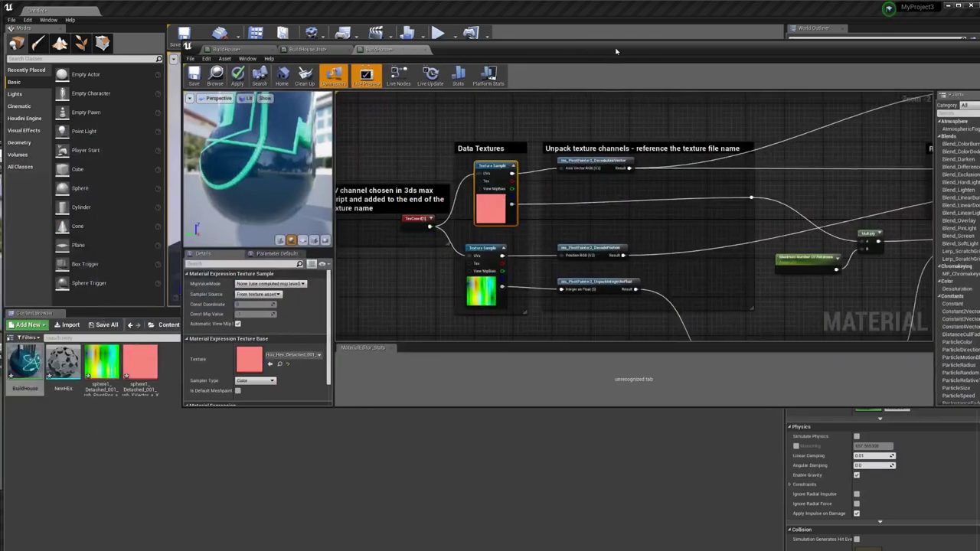
pyautogui.moveTo(140, 364); pyautogui.dragTo(410, 155)
pyautogui.moveTo(104, 381); pyautogui.dragTo(453, 320)
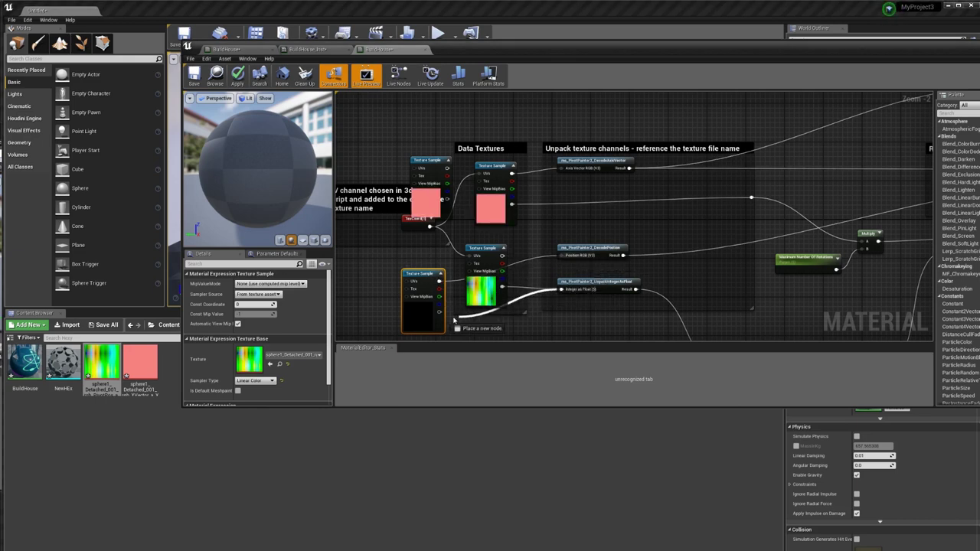
pyautogui.moveTo(429, 226); pyautogui.dragTo(411, 280)
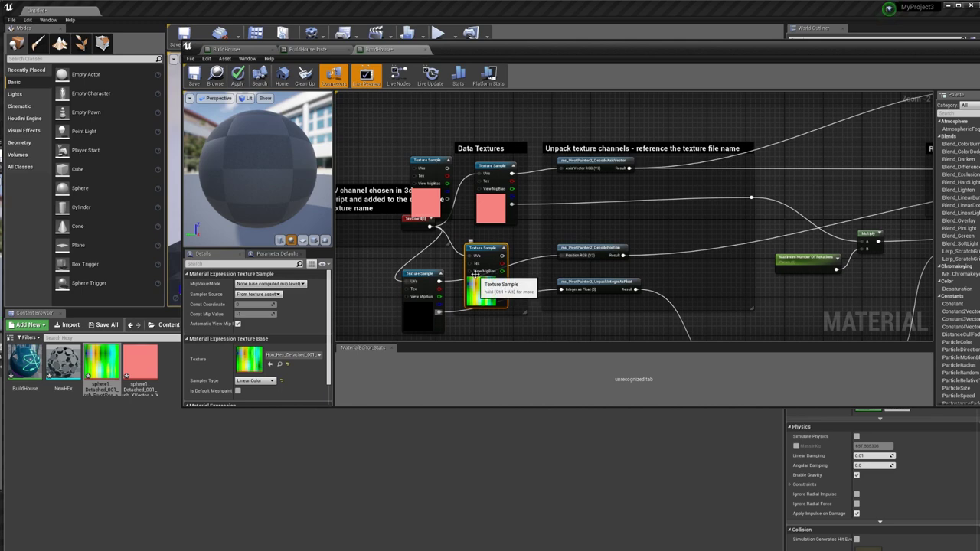
pyautogui.press('Delete')
pyautogui.moveTo(426, 273); pyautogui.dragTo(497, 248)
# Replace the upper Data Textures sample with the sphere1 vector sample, wired to TexCoord[1], the axis vector decoder and the rotation Multiply branch.
pyautogui.moveTo(449, 167); pyautogui.dragTo(562, 169)
pyautogui.moveTo(751, 197); pyautogui.dragTo(751, 197)
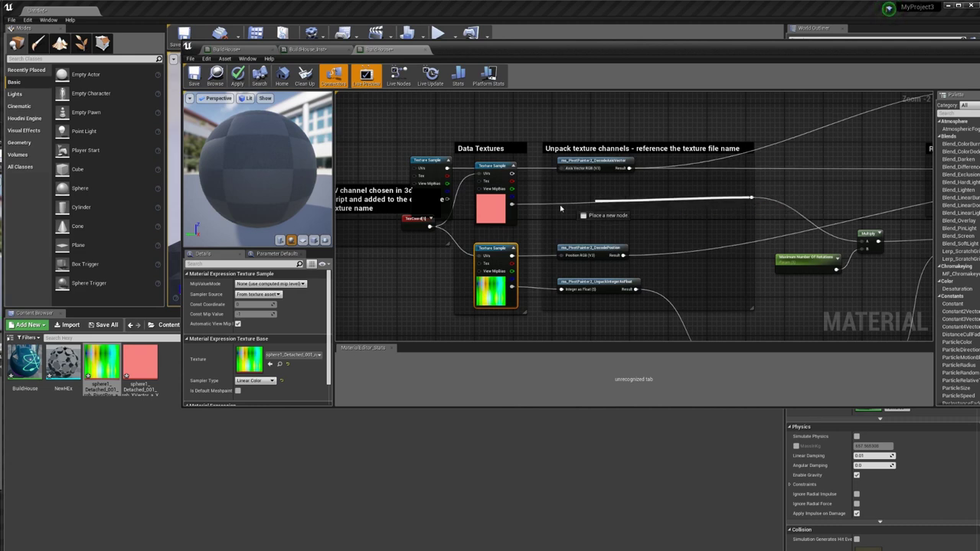
pyautogui.moveTo(446, 205); pyautogui.dragTo(447, 199)
pyautogui.moveTo(415, 168); pyautogui.dragTo(488, 173)
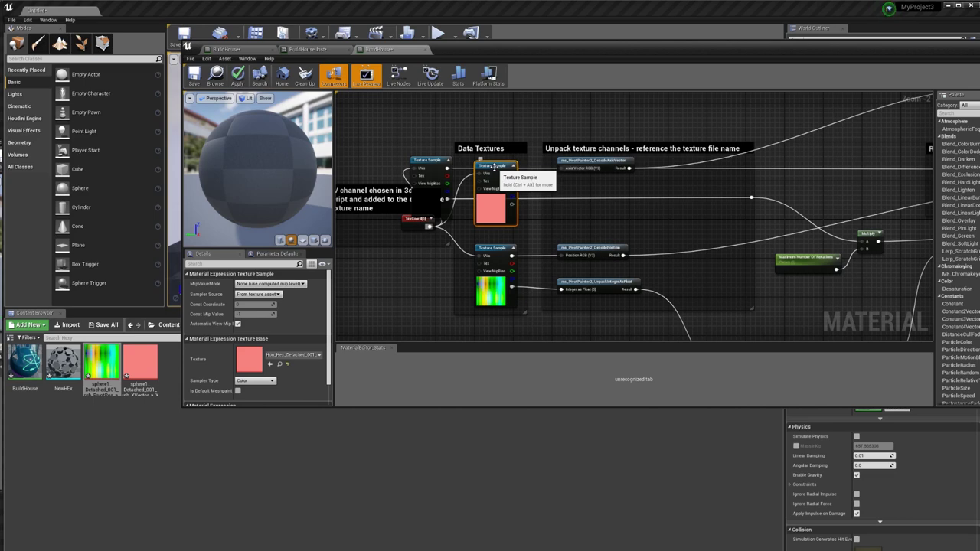
pyautogui.press('Delete')
pyautogui.moveTo(430, 161); pyautogui.dragTo(490, 168)
# Move the BlendAngleCorrectedNormals node aside and paste the copied Base Color, constant 1 and Roughness nodes near the BuildHouse output.
pyautogui.moveTo(739, 199); pyautogui.dragTo(559, 220, button='right')
pyautogui.scroll(-5, 559, 220)
pyautogui.moveTo(773, 232); pyautogui.dragTo(595, 245, button='right')
pyautogui.scroll(5, 595, 245)
pyautogui.moveTo(449, 217); pyautogui.dragTo(627, 221, button='right')
pyautogui.scroll(1, 565, 224)
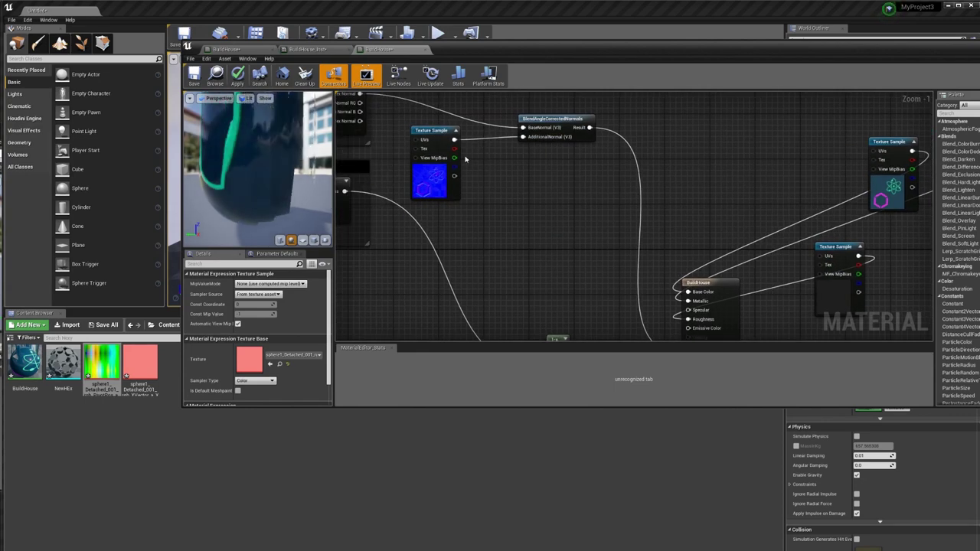
pyautogui.moveTo(544, 120); pyautogui.dragTo(468, 114)
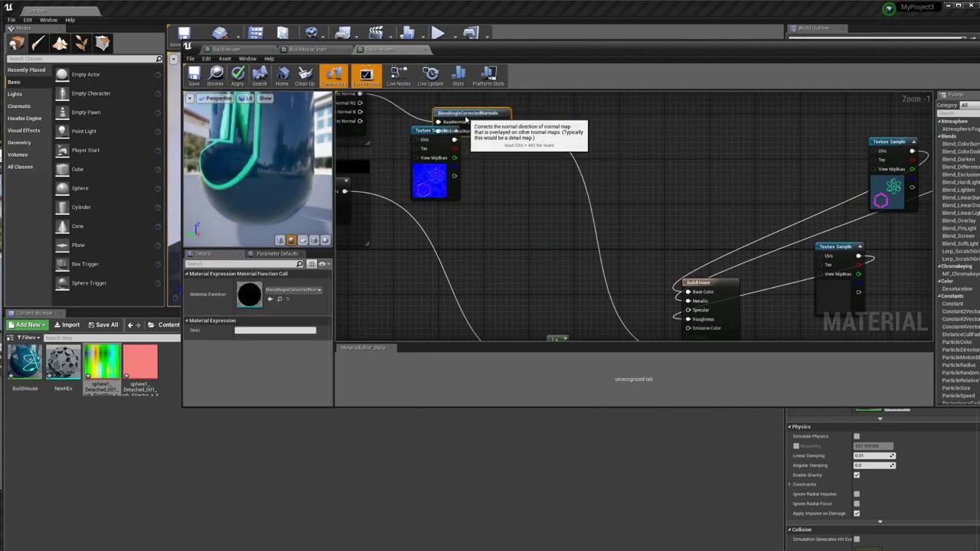
pyautogui.click(629, 158)
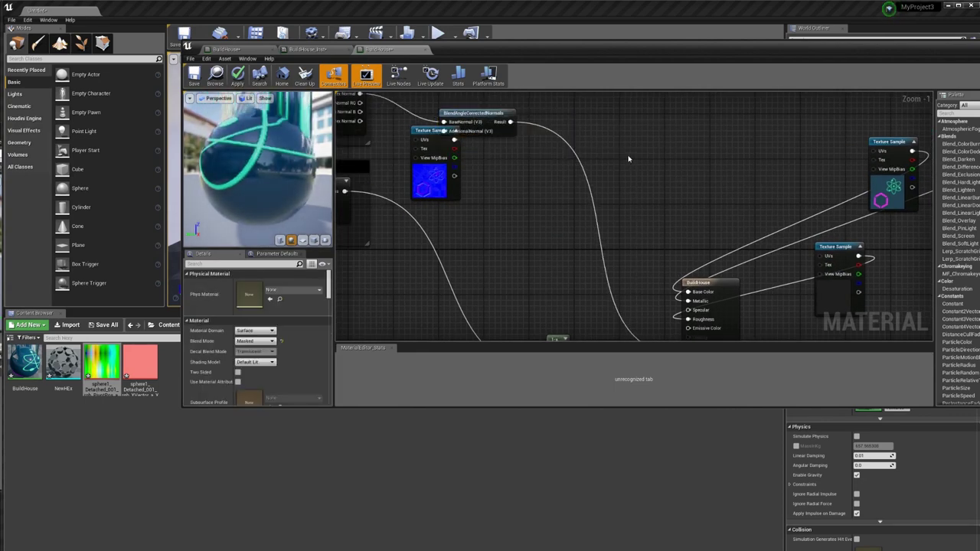
pyautogui.hotkey('ctrl', 'v')
pyautogui.moveTo(644, 170); pyautogui.dragTo(651, 280)
pyautogui.scroll(1, 632, 204)
# Connect the Base Color, constant 1 and Roughness nodes to Base Color, Metallic and Roughness on the output, and apply the material.
pyautogui.click(552, 193)
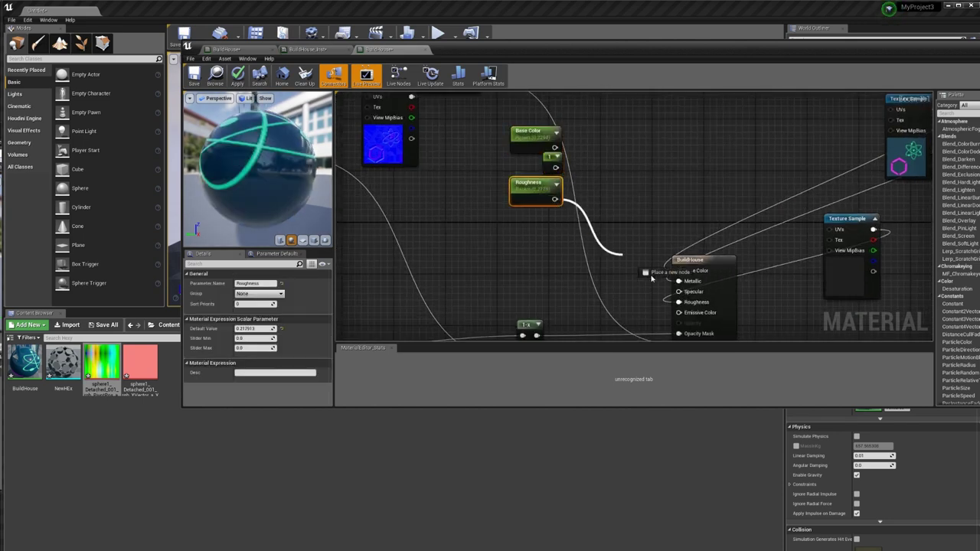
pyautogui.moveTo(693, 304); pyautogui.dragTo(693, 303)
pyautogui.click(689, 291)
pyautogui.click(687, 282)
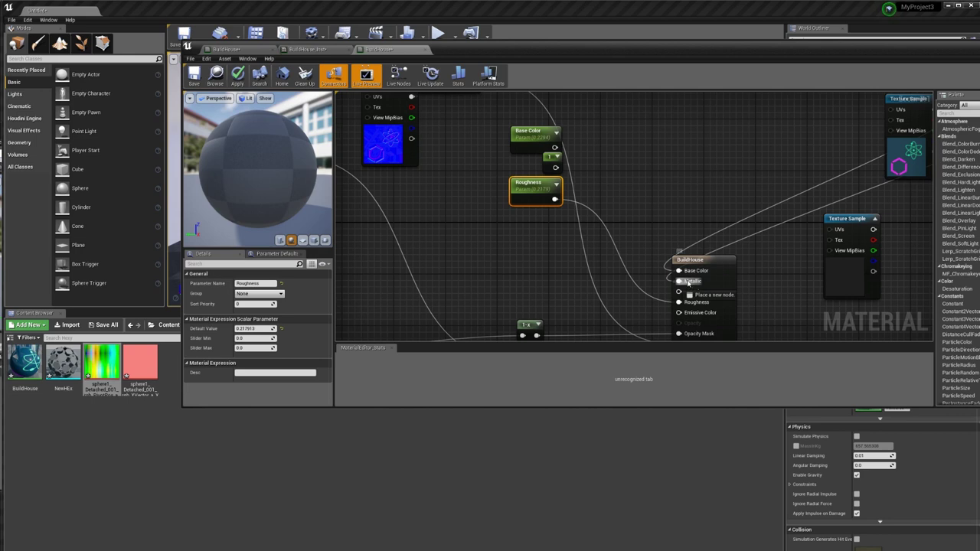
pyautogui.moveTo(556, 178); pyautogui.dragTo(681, 271)
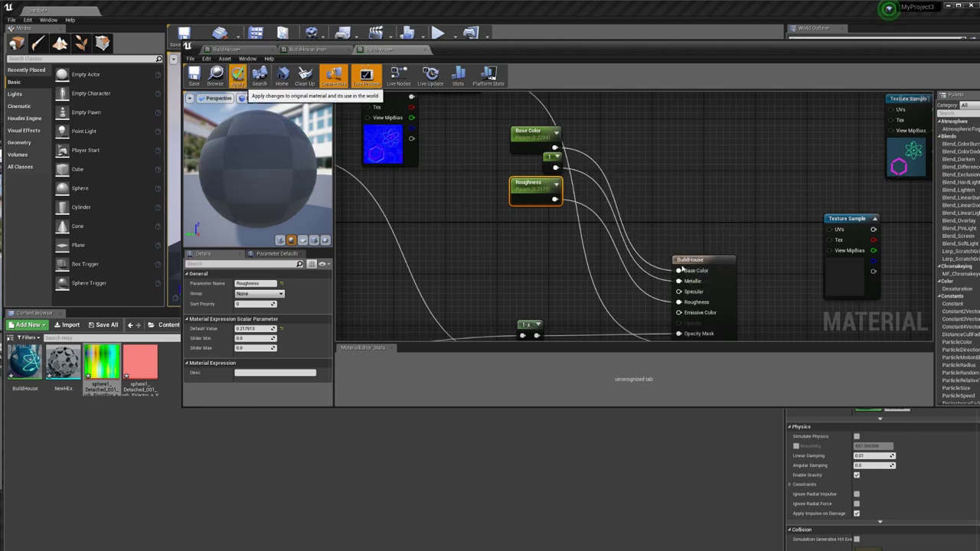
pyautogui.click(238, 75)
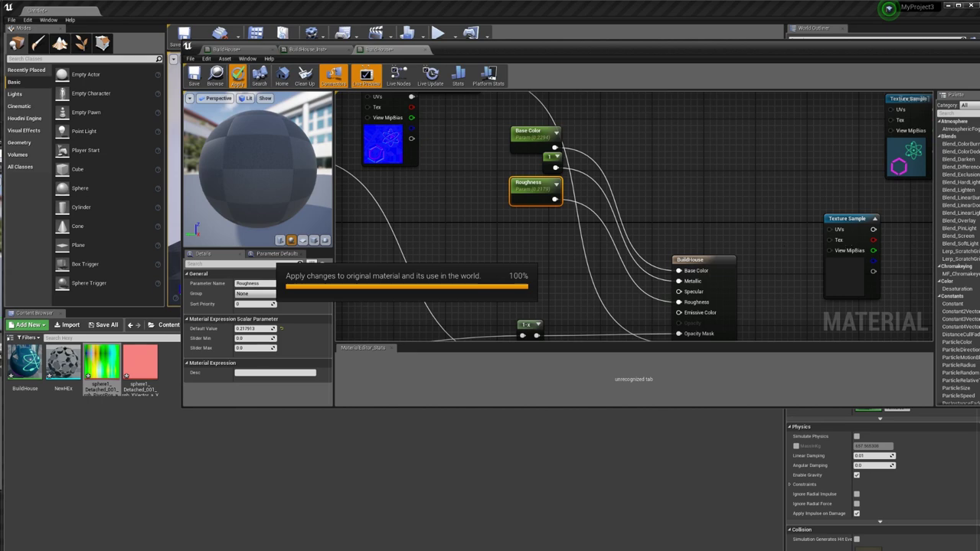
pyautogui.press('super+Down')
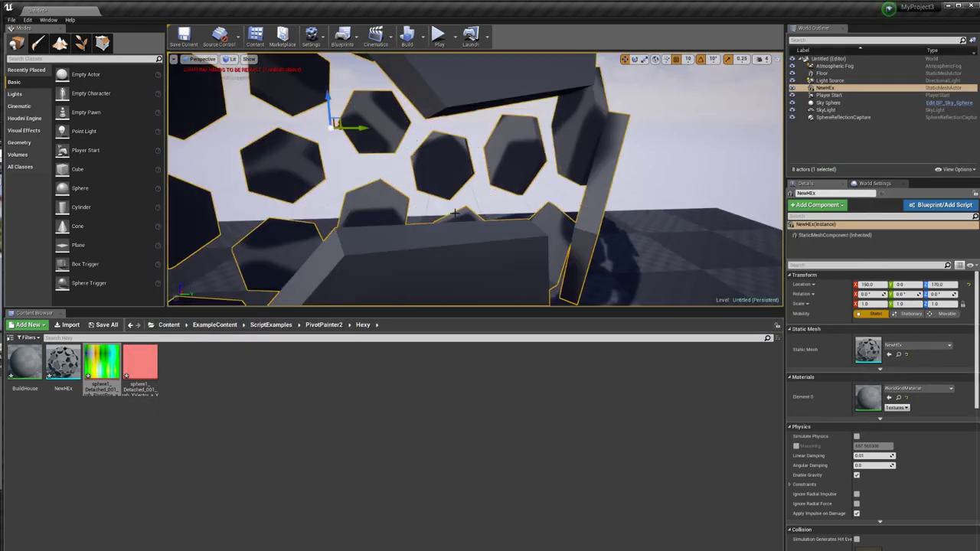
# Assign the BuildHouse material to Element 0 of the NewHEx actor and check the hexagon animation from several angles.
pyautogui.moveTo(24, 375); pyautogui.dragTo(868, 398)
pyautogui.moveTo(626, 194); pyautogui.dragTo(474, 169, button='right')
pyautogui.moveTo(536, 197); pyautogui.dragTo(562, 198, button='right')
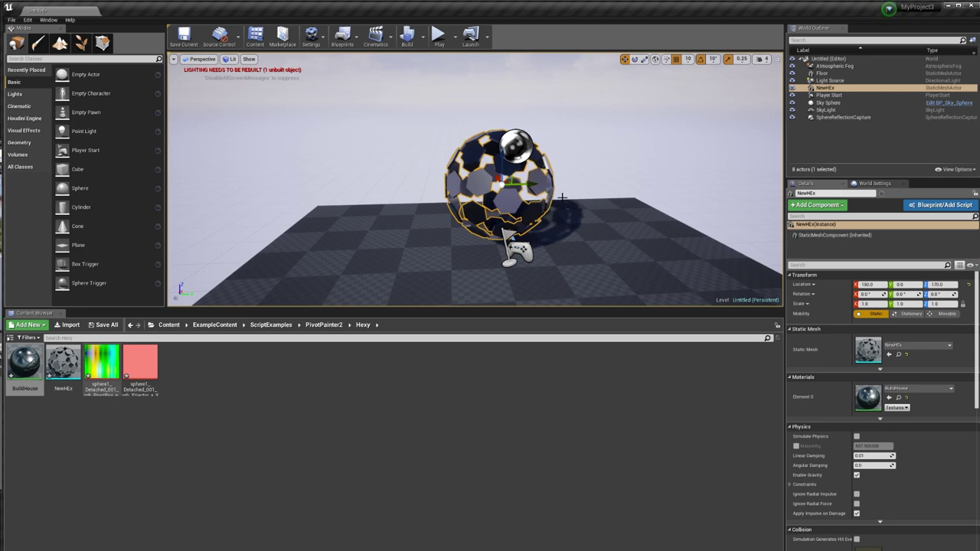
pyautogui.moveTo(572, 186)
pyautogui.mouseDown(button='right')
pyautogui.moveTo(528, 184)
pyautogui.moveTo(584, 178)
pyautogui.mouseUp(button='right')
pyautogui.moveTo(529, 166); pyautogui.dragTo(454, 194, button='right')
pyautogui.scroll(8, 467, 169)
pyautogui.scroll(-8, 462, 179)
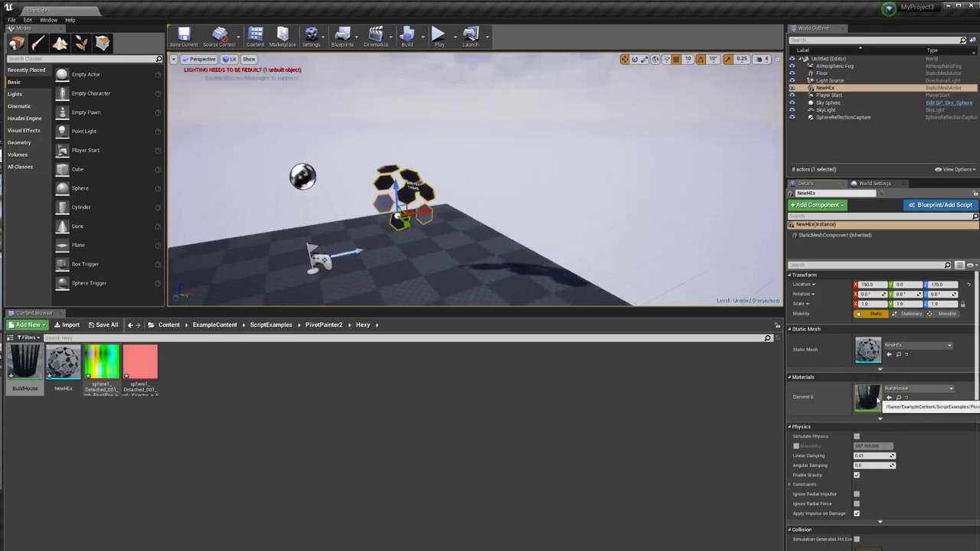
# Open NewHEx's BuildHouse material and reposition the normal Texture Sample and BlendAngleCorrectedNormals nodes so their connections toward the output are clear.
pyautogui.doubleClick(867, 396)
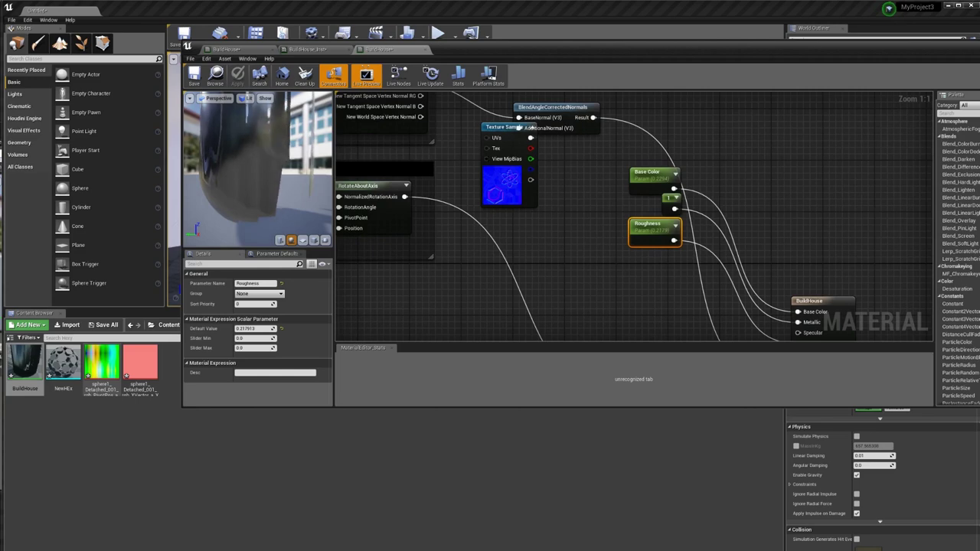
pyautogui.moveTo(516, 127); pyautogui.dragTo(495, 166)
pyautogui.moveTo(559, 111); pyautogui.dragTo(662, 277)
pyautogui.moveTo(487, 166); pyautogui.dragTo(447, 271)
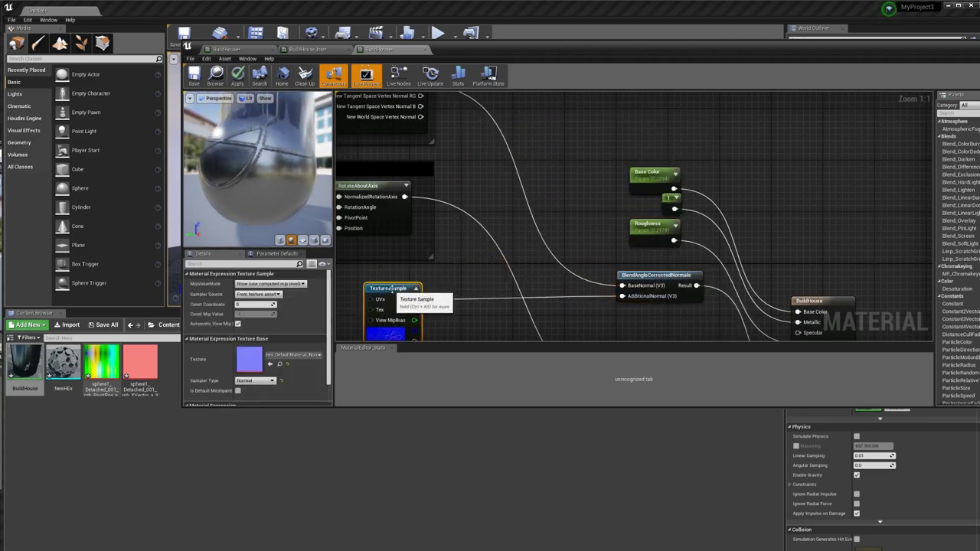
# Return to the level editor and browse the content to the PivotPainter2 Materials folder.
pyautogui.click(175, 297)
pyautogui.click(175, 325)
pyautogui.doubleClick(24, 364)
pyautogui.doubleClick(28, 371)
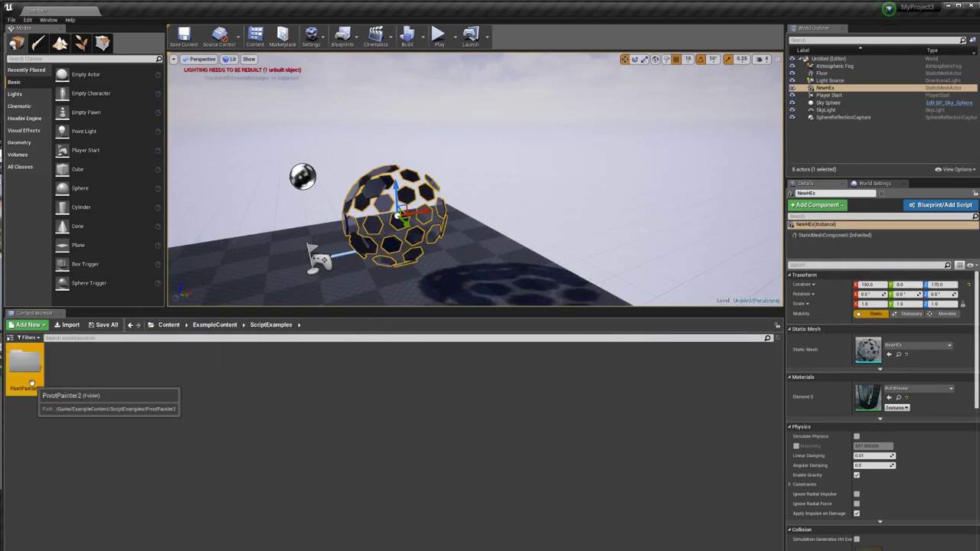
pyautogui.doubleClick(31, 382)
pyautogui.doubleClick(69, 379)
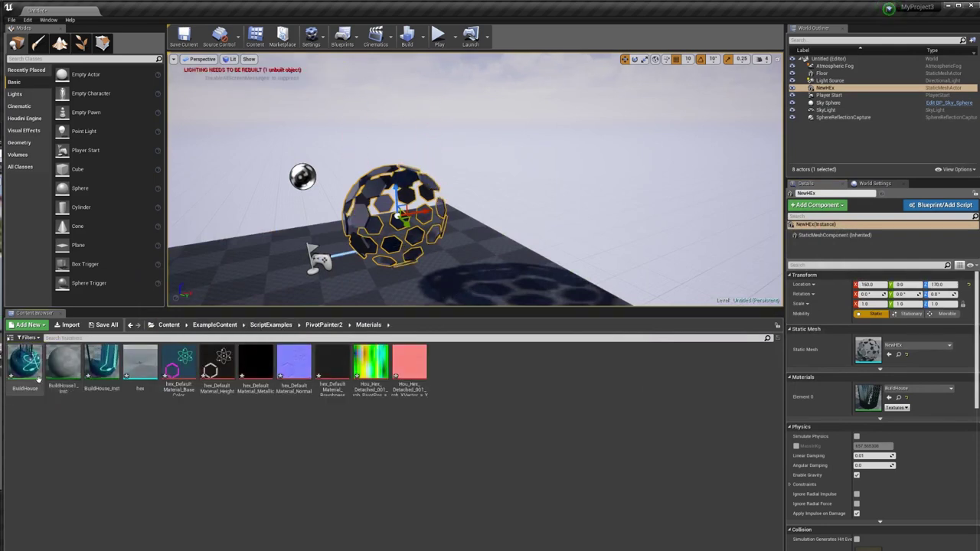
# Place the hex mesh in the level beside NewHEx, scale it to 100, and raise it above the floor.
pyautogui.scroll(-5, 450, 159)
pyautogui.moveTo(141, 364); pyautogui.dragTo(322, 261)
pyautogui.click(875, 304)
pyautogui.write('100')
pyautogui.press('Return')
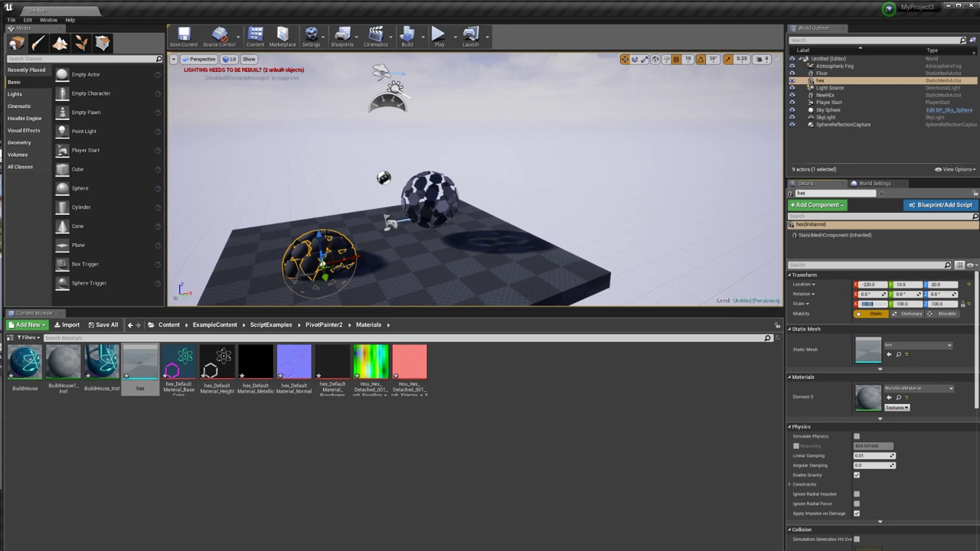
pyautogui.moveTo(319, 236); pyautogui.dragTo(313, 183)
# Assign the BuildHouse_Inst material to Element 0 of the hex actor and check its textured animation up close.
pyautogui.moveTo(21, 370); pyautogui.dragTo(859, 404)
pyautogui.moveTo(491, 262); pyautogui.dragTo(457, 312, button='right')
pyautogui.press('w')
pyautogui.press('w')
pyautogui.press('s')
pyautogui.click(102, 361)
pyautogui.moveTo(101, 361); pyautogui.dragTo(868, 398)
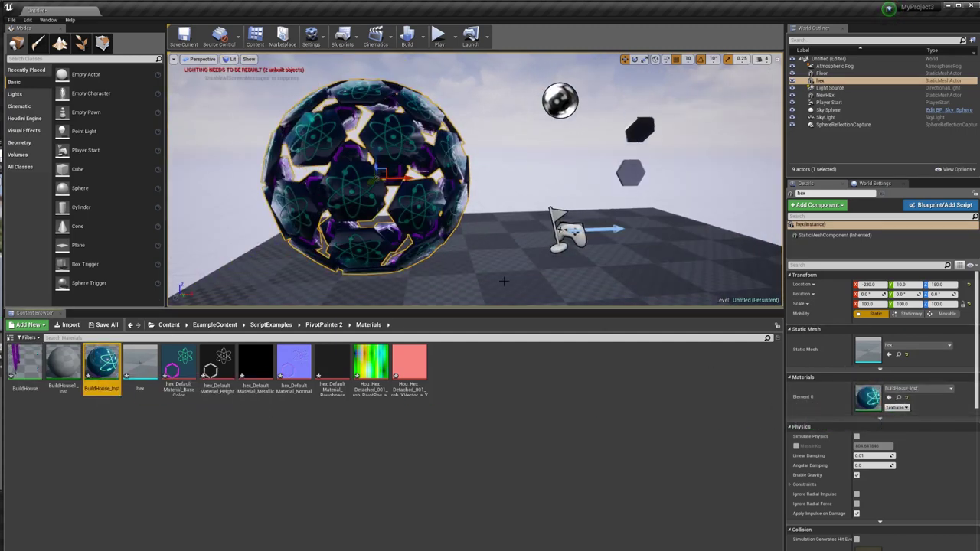
pyautogui.moveTo(495, 269); pyautogui.dragTo(476, 175, button='right')
pyautogui.press('s')
pyautogui.press('w')
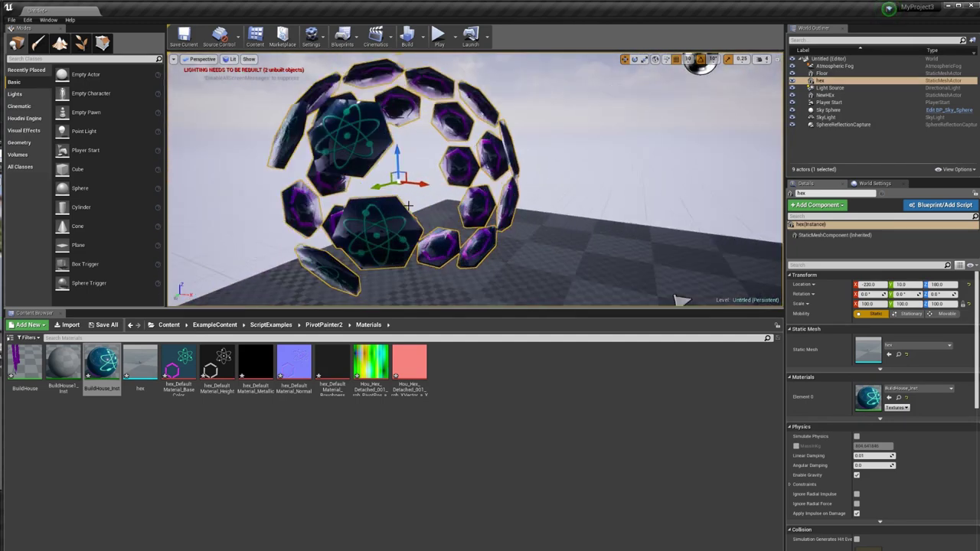
# Open the textured BuildHouse material and examine how the normal, base color, metallic and roughness samples connect to the output.
pyautogui.doubleClick(25, 364)
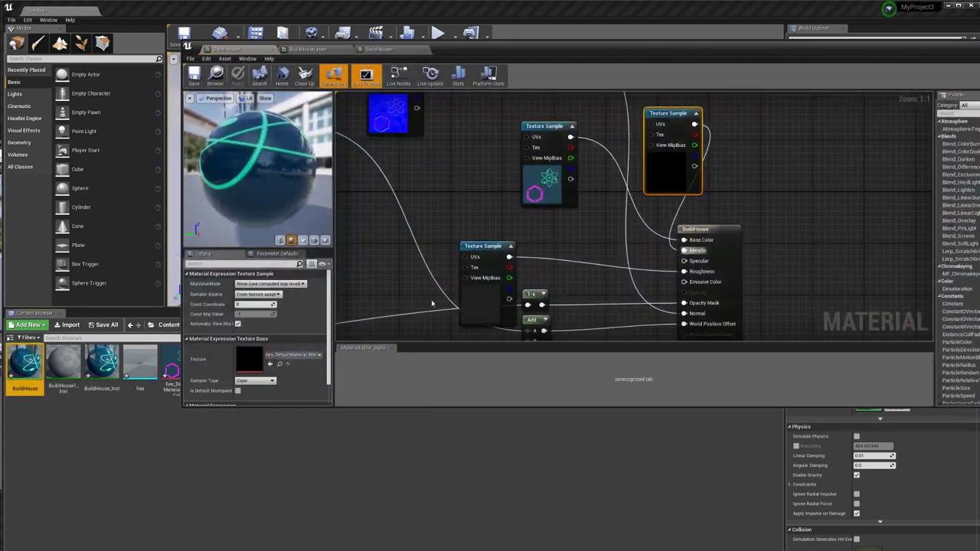
pyautogui.moveTo(629, 273); pyautogui.dragTo(672, 280, button='right')
pyautogui.moveTo(595, 177); pyautogui.dragTo(623, 237, button='right')
pyautogui.moveTo(603, 289); pyautogui.dragTo(547, 238, button='right')
pyautogui.scroll(-2, 548, 238)
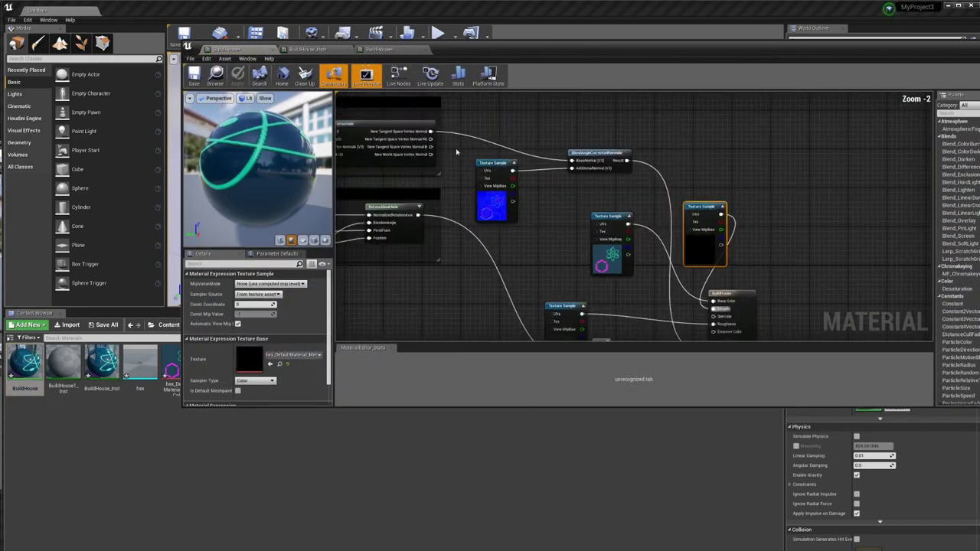
pyautogui.moveTo(429, 136)
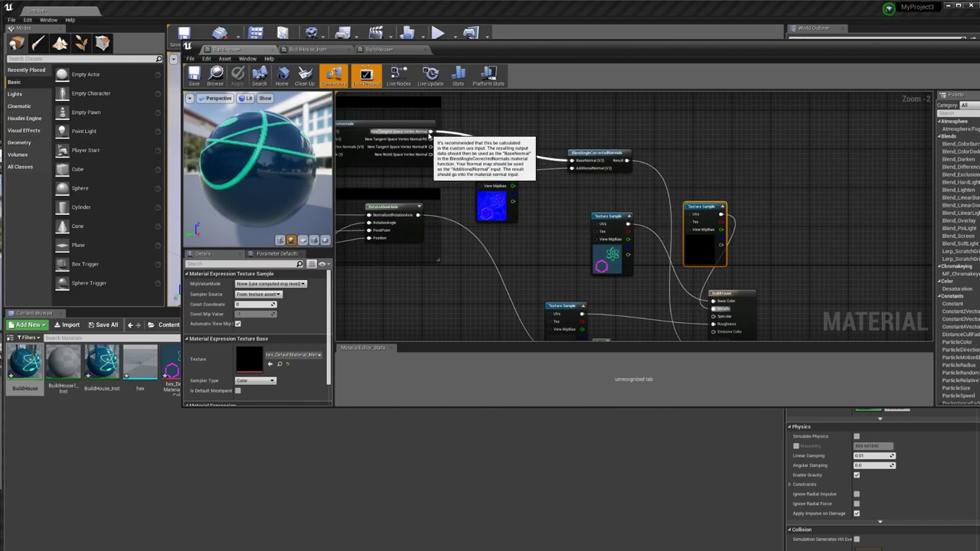
pyautogui.moveTo(497, 248); pyautogui.dragTo(473, 223, button='right')
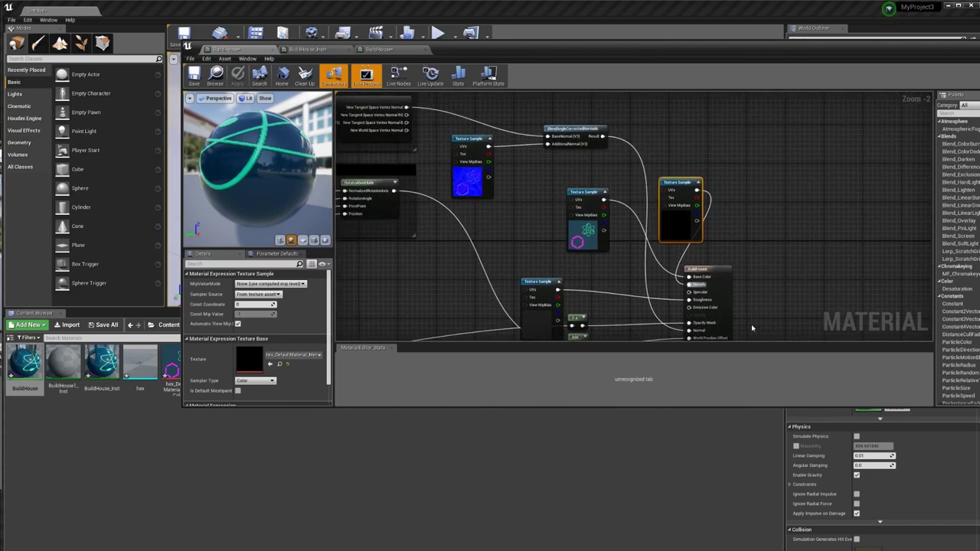
pyautogui.moveTo(567, 128)
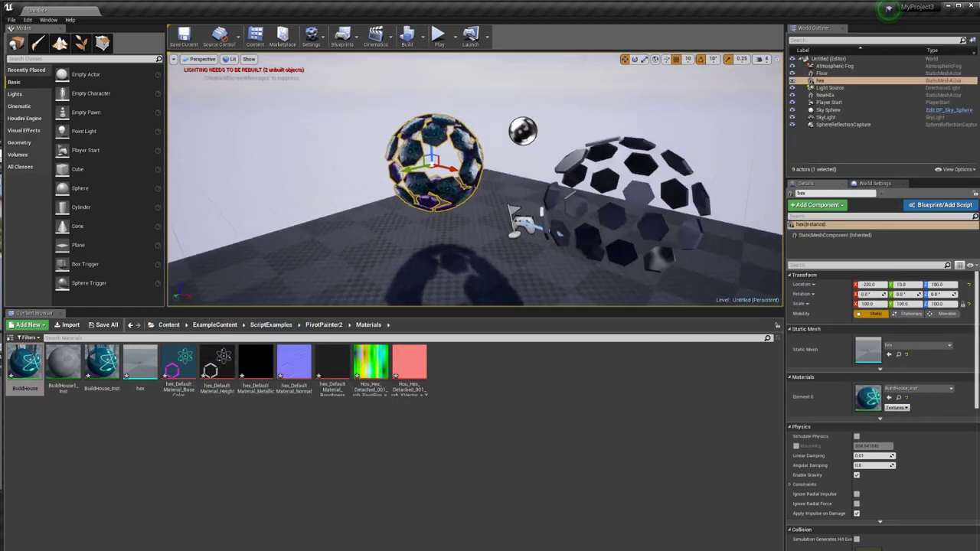
pyautogui.moveTo(584, 168); pyautogui.dragTo(642, 170, button='right')
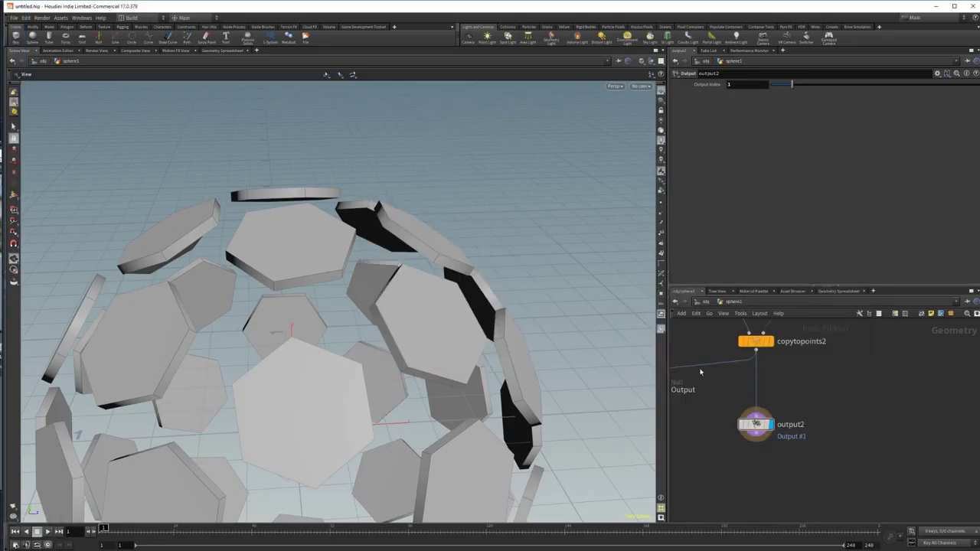
# Switch to Houdini and move copytopoints2 and its output nodes down to make room below fuse2.
pyautogui.scroll(5, 836, 372)
pyautogui.scroll(-5, 768, 424)
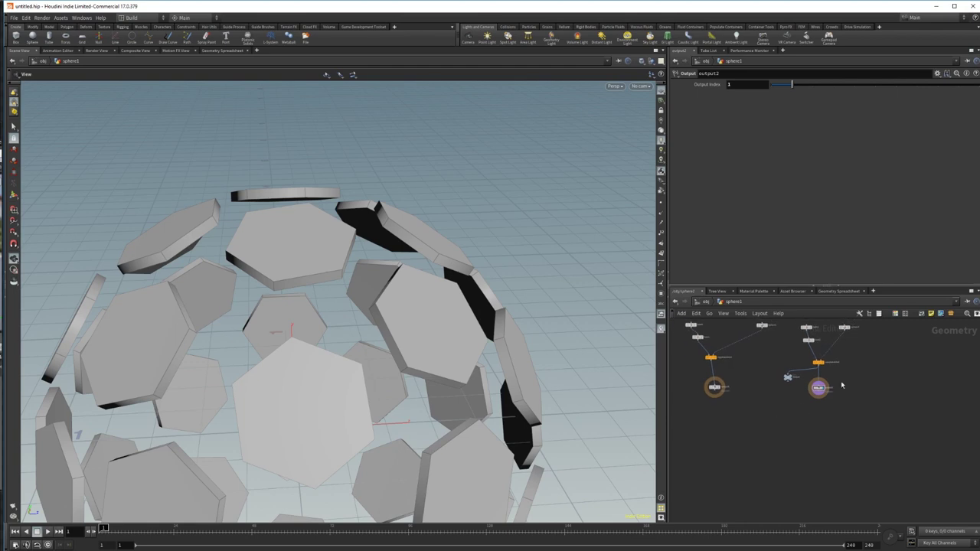
pyautogui.click(818, 362)
pyautogui.scroll(4, 804, 372)
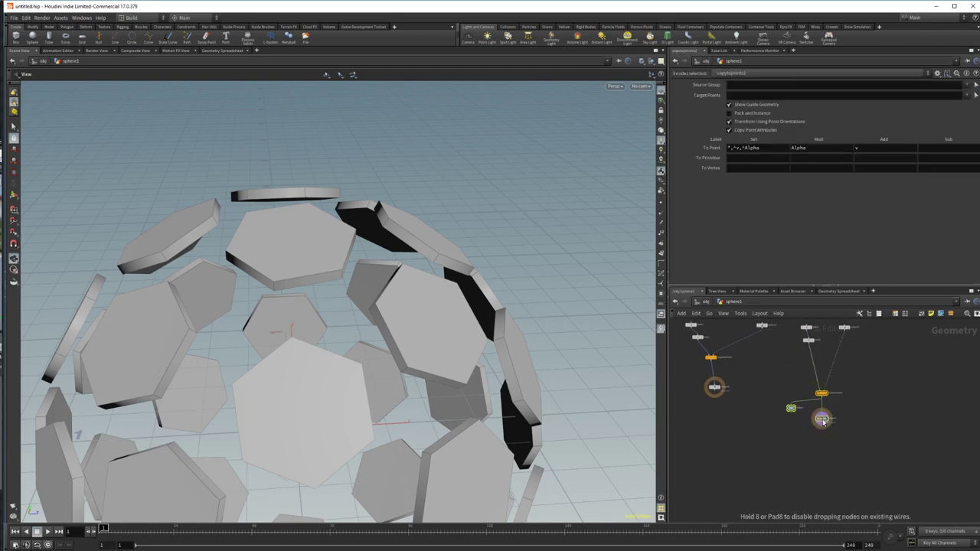
pyautogui.moveTo(801, 368); pyautogui.dragTo(796, 433, button='middle')
pyautogui.scroll(4, 796, 432)
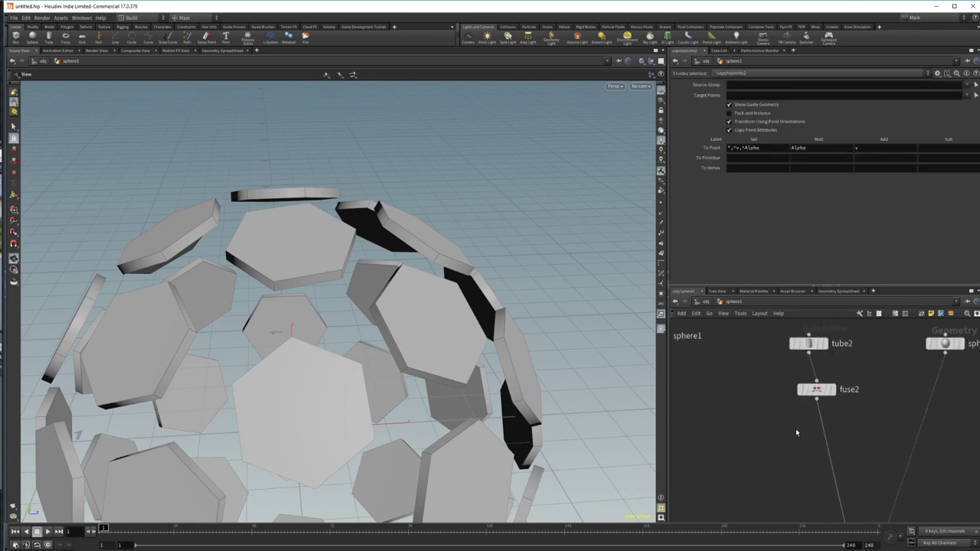
# Display fuse2 and add a GameDev Auto UV node fed by its output.
pyautogui.click(834, 390)
pyautogui.press('Tab')
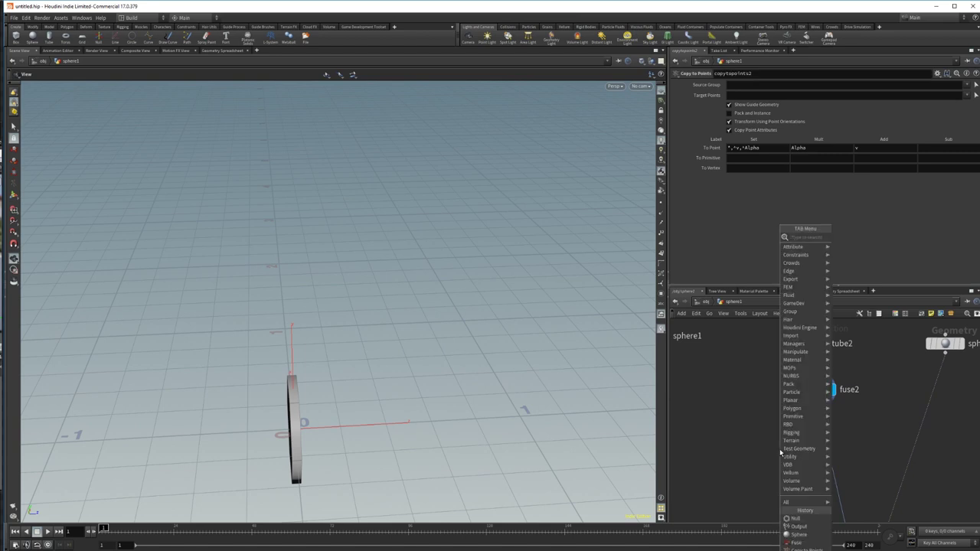
pyautogui.write('uv')
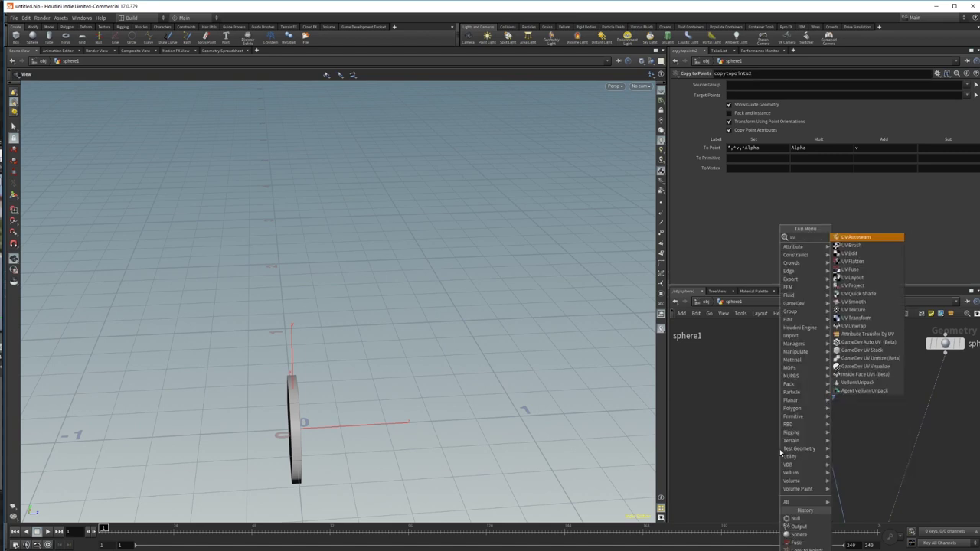
pyautogui.click(886, 343)
pyautogui.click(778, 457)
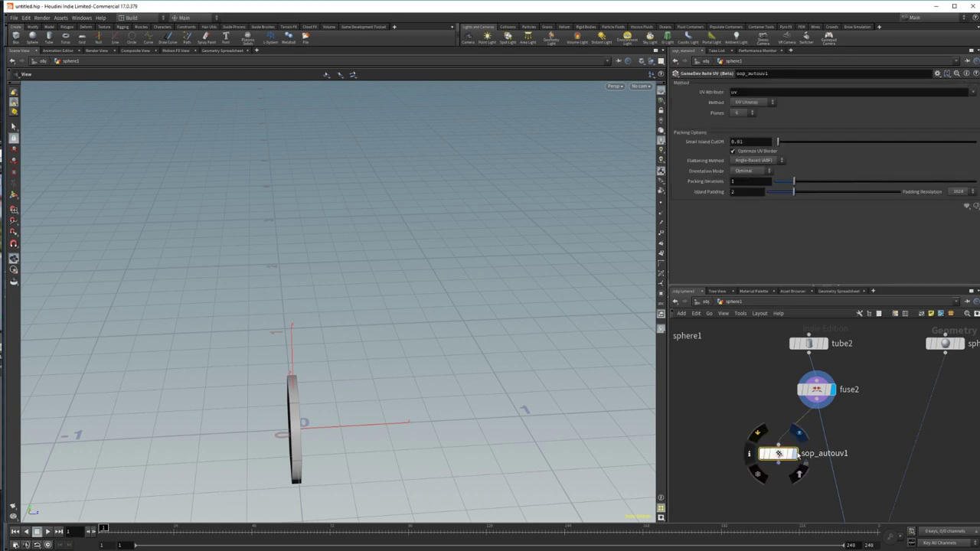
# Switch the viewport to the UV view and inspect the hexagon's UV layout.
pyautogui.click(615, 86)
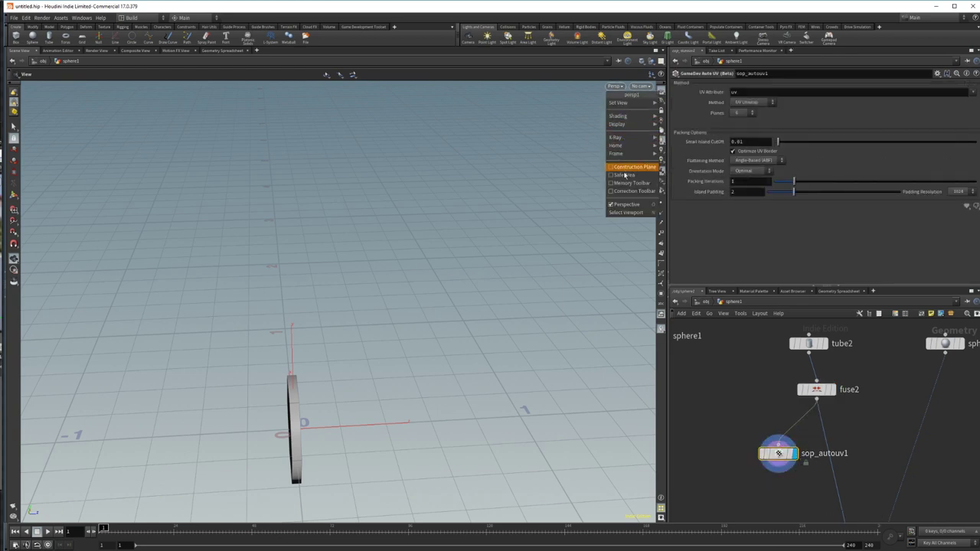
pyautogui.moveTo(620, 102)
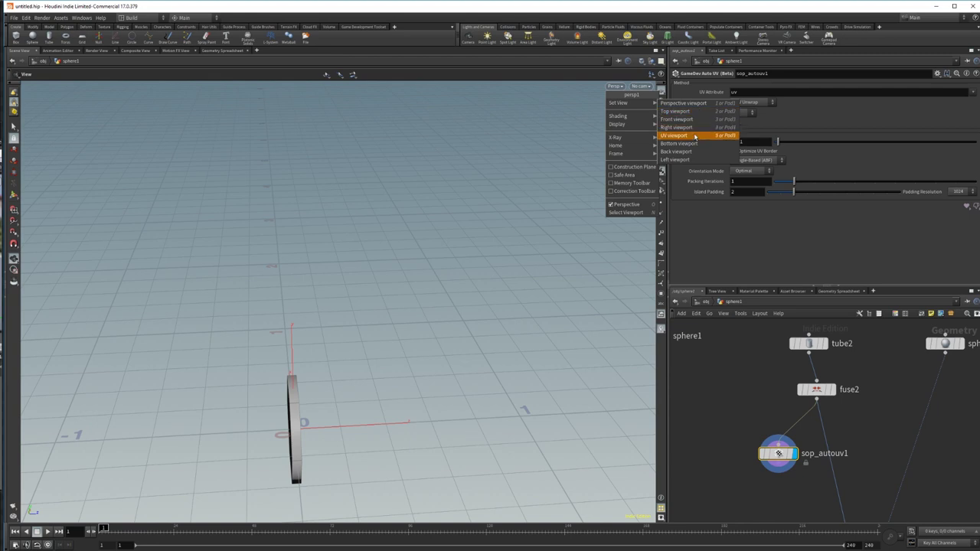
pyautogui.click(695, 136)
pyautogui.scroll(2, 475, 208)
pyautogui.moveTo(451, 175); pyautogui.dragTo(380, 238, button='middle')
pyautogui.scroll(1, 401, 261)
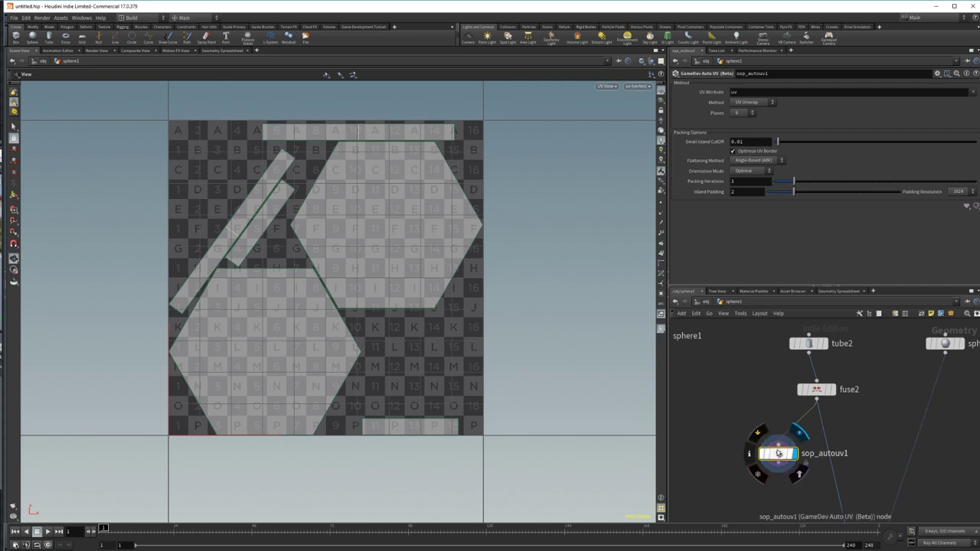
# Review the fuse2 and tube2 node parameters and display tube2 to check its UVs.
pyautogui.click(816, 389)
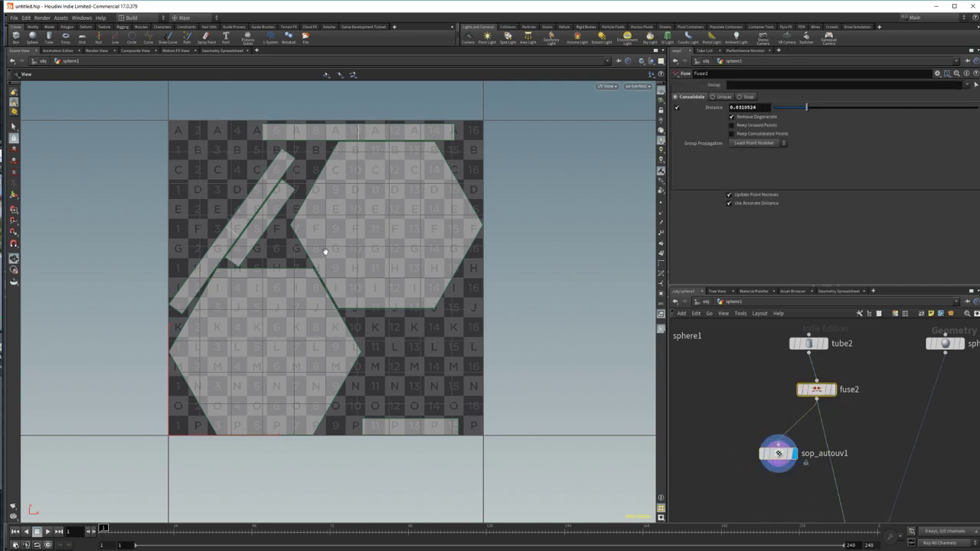
pyautogui.moveTo(785, 518); pyautogui.dragTo(736, 400, button='middle')
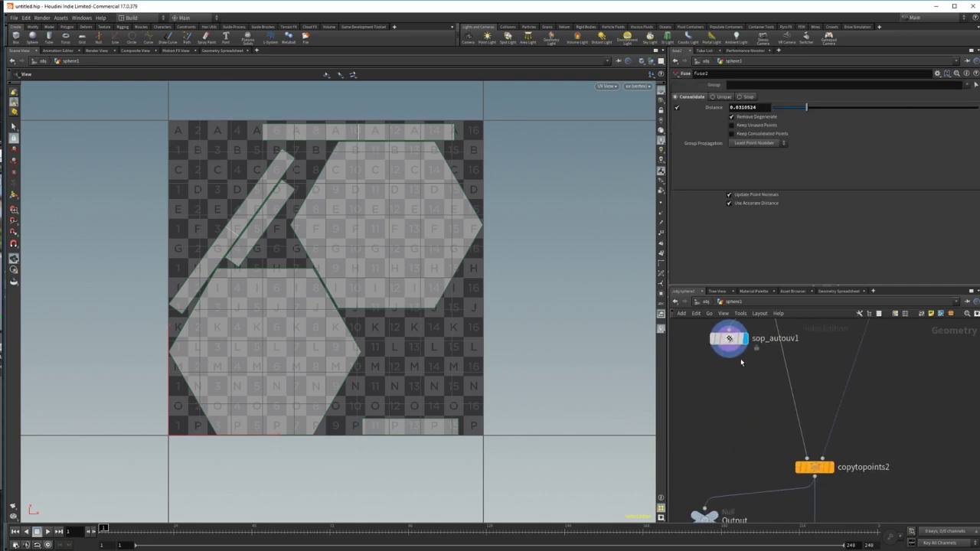
pyautogui.click(727, 356)
pyautogui.click(703, 416)
pyautogui.moveTo(710, 375); pyautogui.dragTo(719, 524, button='middle')
pyautogui.click(779, 381)
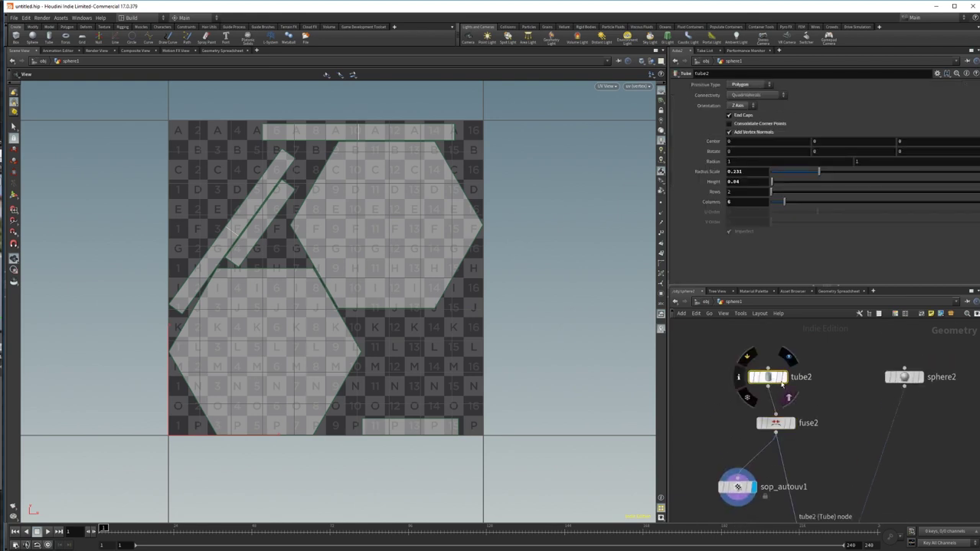
pyautogui.click(786, 357)
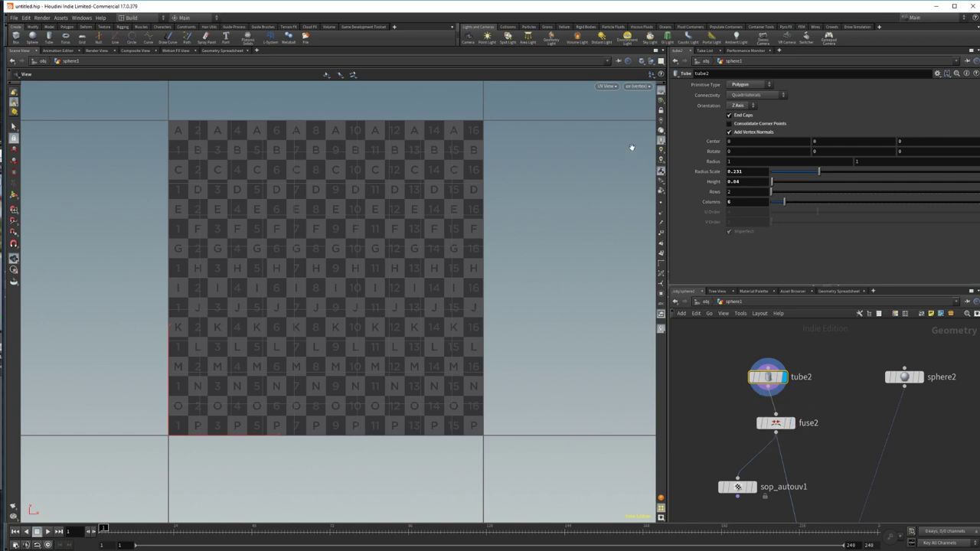
# Return the viewport to the perspective view and look at the hexagon face-on.
pyautogui.click(608, 86)
pyautogui.moveTo(617, 103)
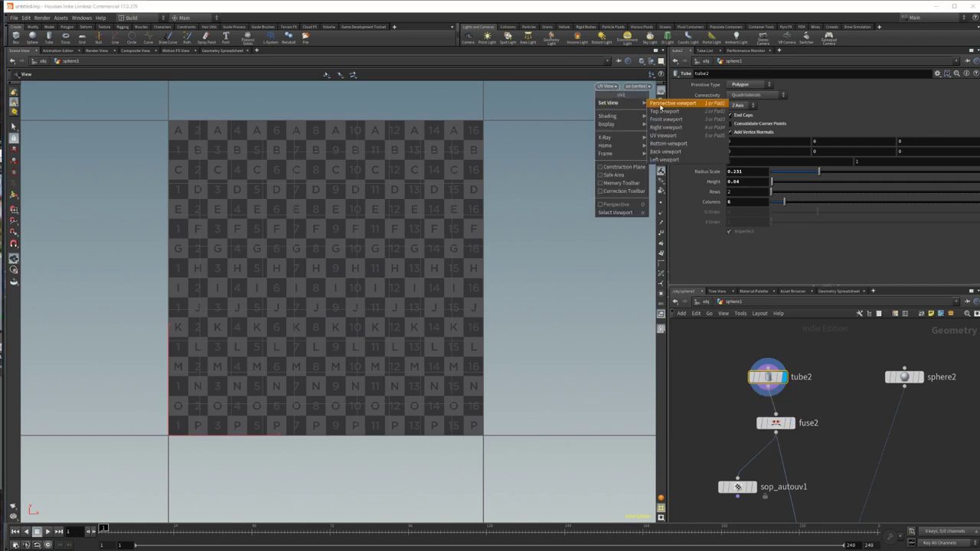
pyautogui.click(663, 104)
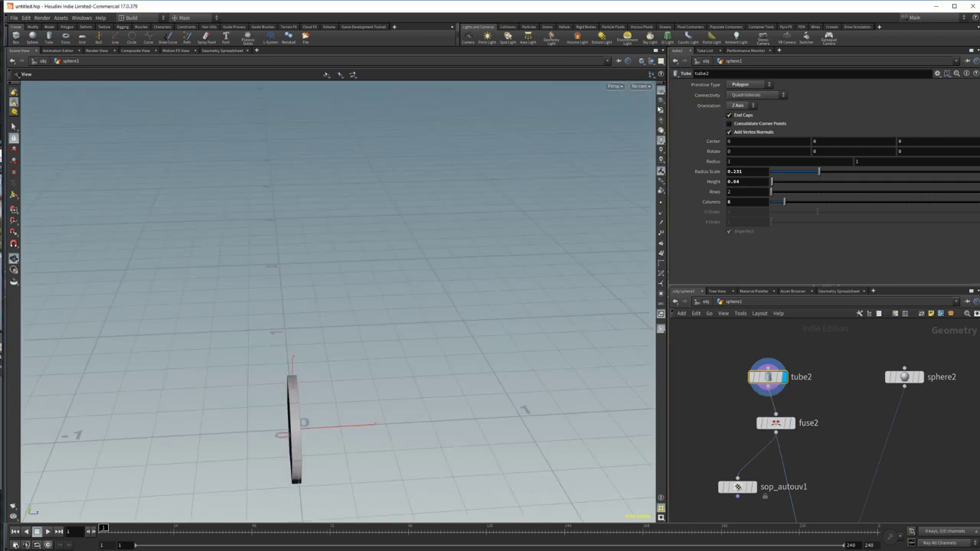
pyautogui.moveTo(365, 367); pyautogui.dragTo(483, 342, button='middle')
pyautogui.moveTo(483, 341); pyautogui.dragTo(405, 389)
# Wire sop_autouv1 into the first input of copytopoints2 and align the node directly beneath fuse2.
pyautogui.moveTo(827, 467); pyautogui.dragTo(815, 411, button='middle')
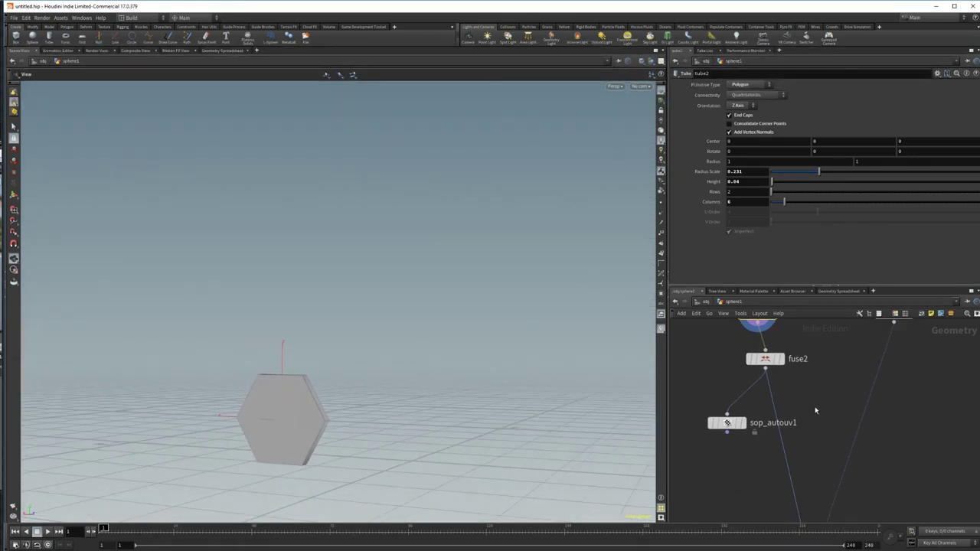
pyautogui.moveTo(760, 470); pyautogui.dragTo(773, 421, button='middle')
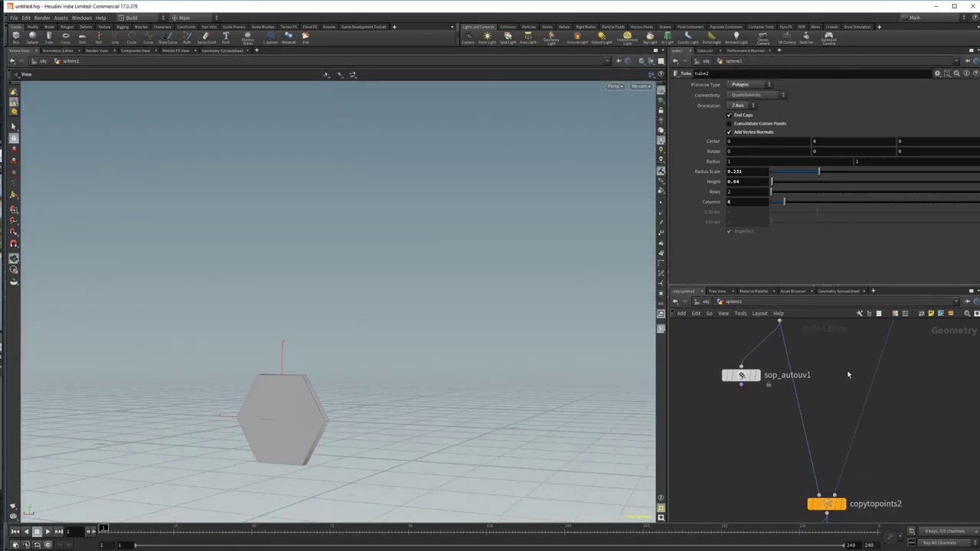
pyautogui.moveTo(741, 385); pyautogui.dragTo(818, 495)
pyautogui.moveTo(807, 394); pyautogui.dragTo(713, 479, button='middle')
pyautogui.moveTo(742, 427); pyautogui.dragTo(857, 408, button='middle')
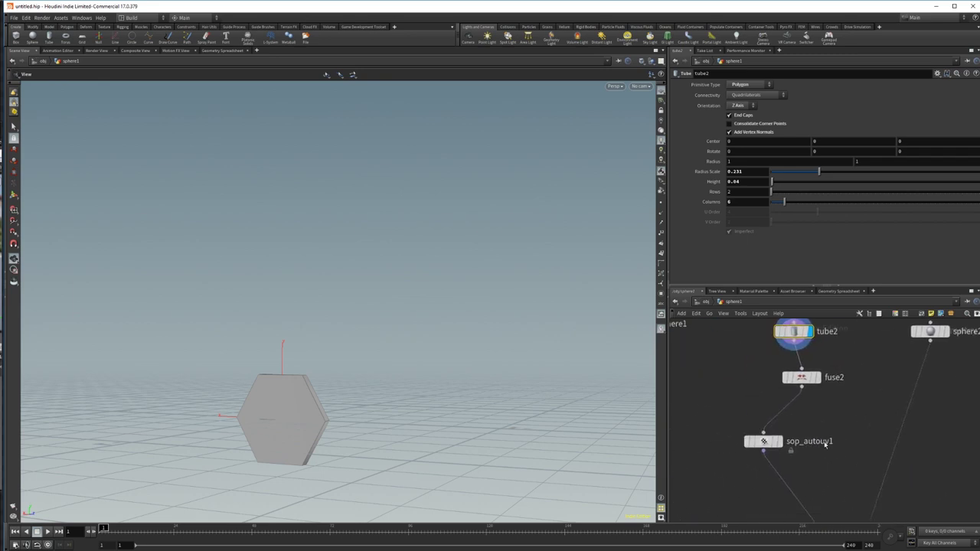
pyautogui.moveTo(763, 447); pyautogui.dragTo(810, 427)
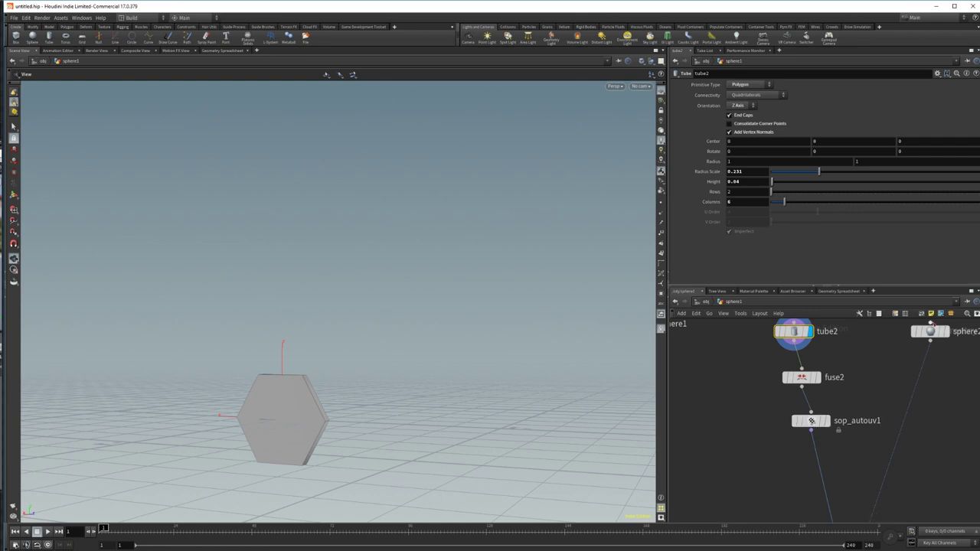
pyautogui.click(931, 332)
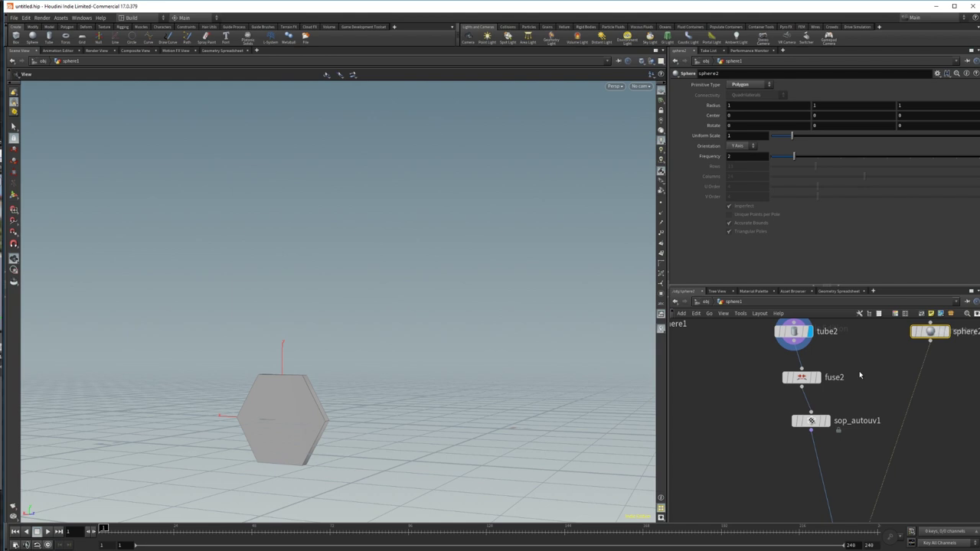
pyautogui.moveTo(853, 437); pyautogui.dragTo(834, 375, button='middle')
pyautogui.scroll(-3, 838, 387)
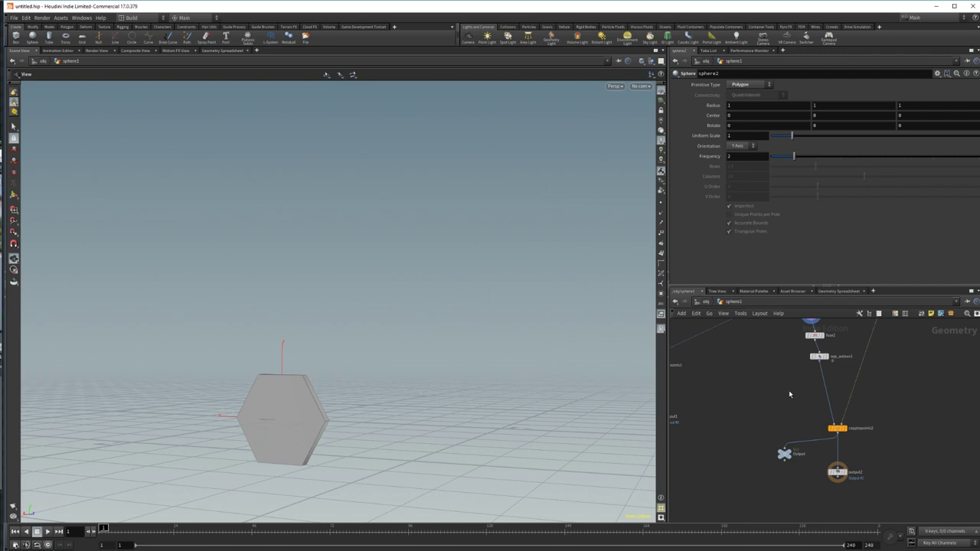
pyautogui.scroll(3, 792, 398)
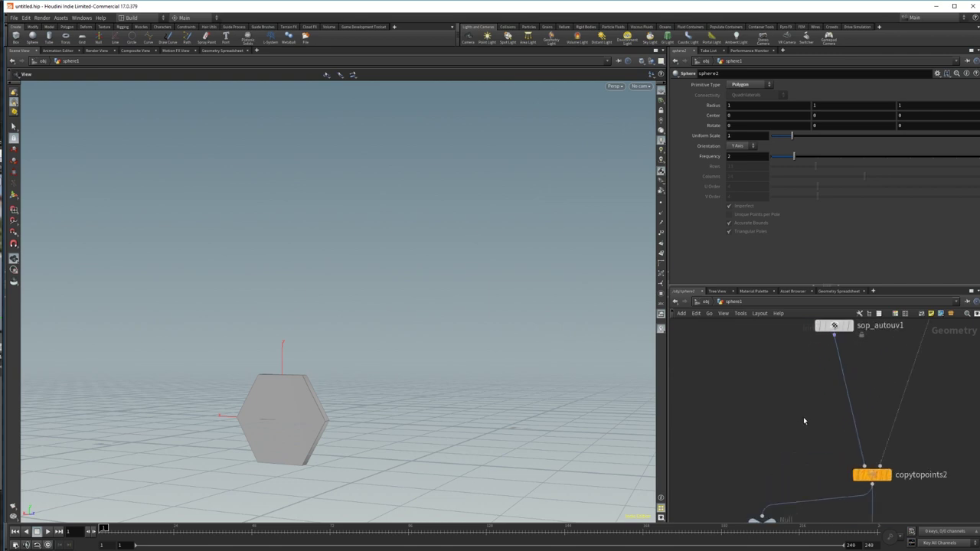
# Move copytopoints2 closer to sop_autouv1 and display the output2 node.
pyautogui.moveTo(872, 476); pyautogui.dragTo(871, 398)
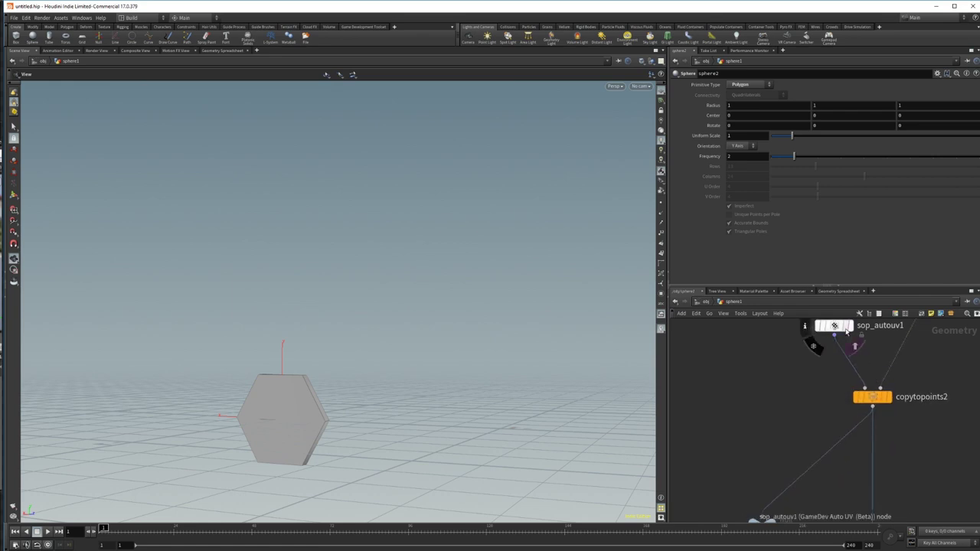
pyautogui.moveTo(870, 500); pyautogui.dragTo(862, 413, button='middle')
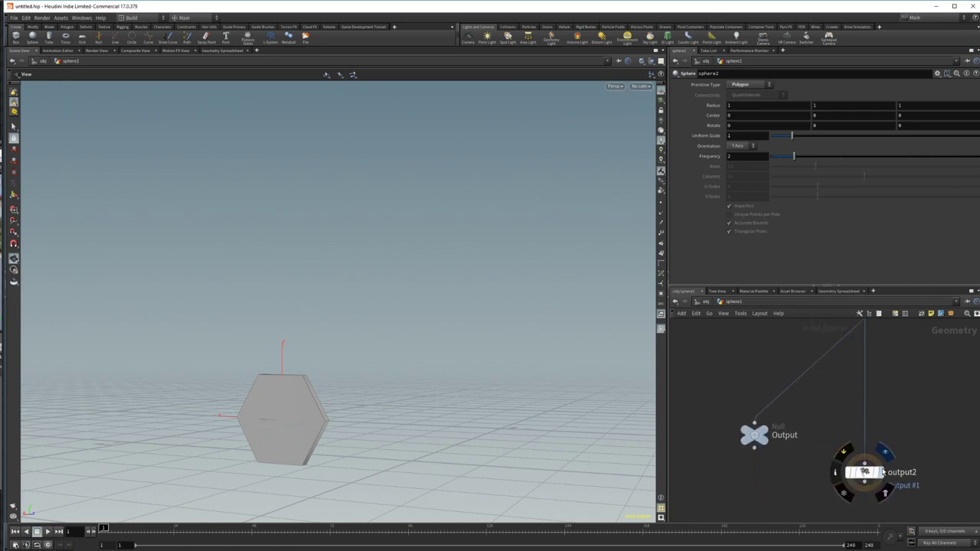
pyautogui.click(881, 472)
# Switch the viewport to the UV view and inspect the UV layout of the complete hexagon sphere.
pyautogui.click(619, 88)
pyautogui.moveTo(625, 104)
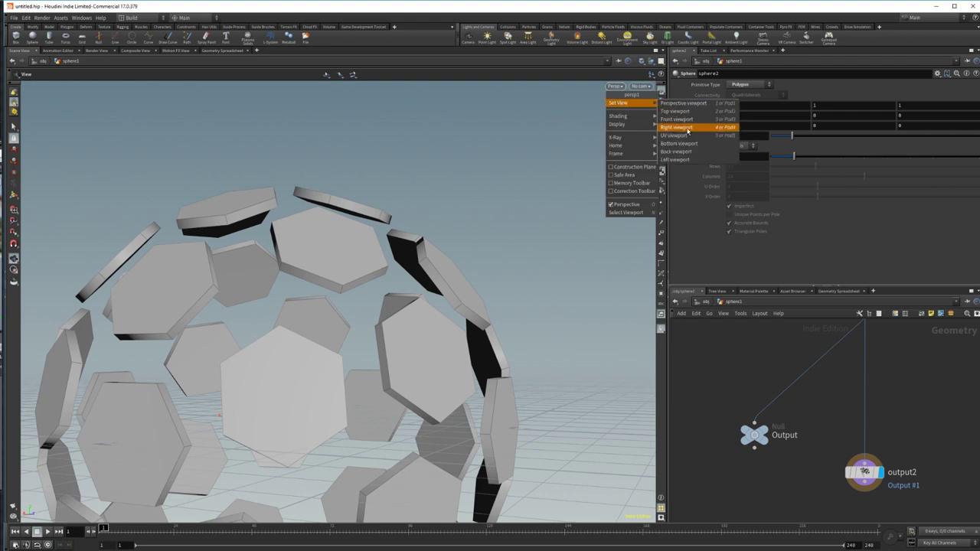
pyautogui.click(689, 136)
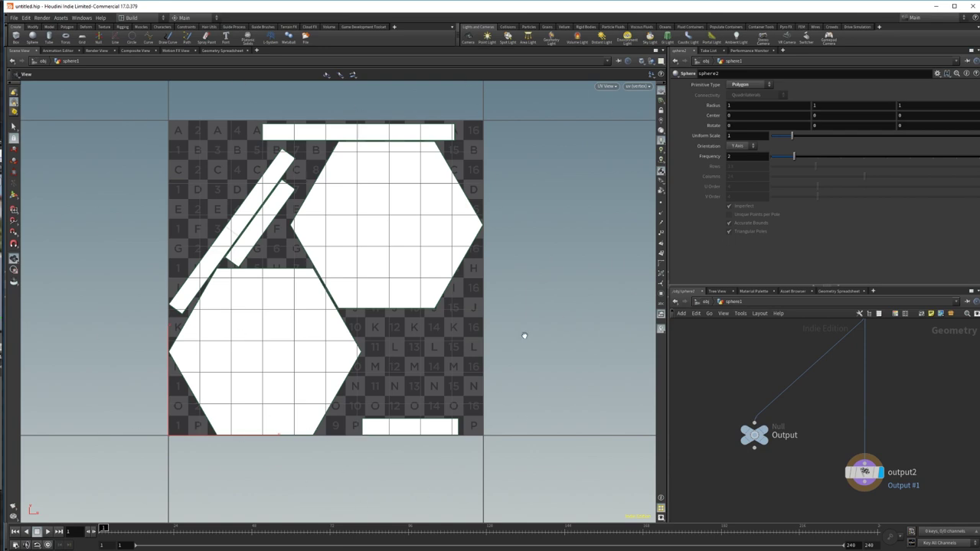
# Switch to the Unreal Editor and look at the textured and untextured hexagon spheres animating in the level.
pyautogui.click(941, 6)
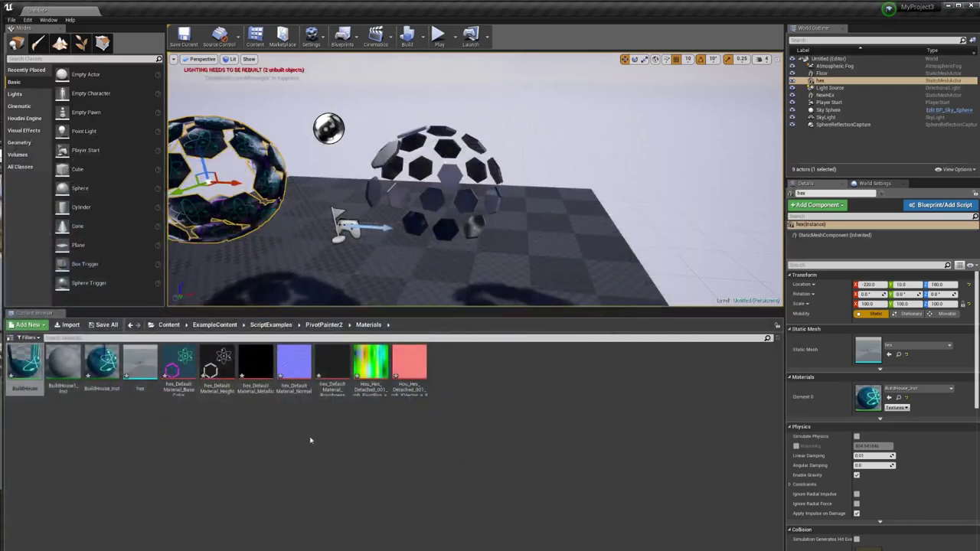
pyautogui.hotkey('alt', 'Tab')
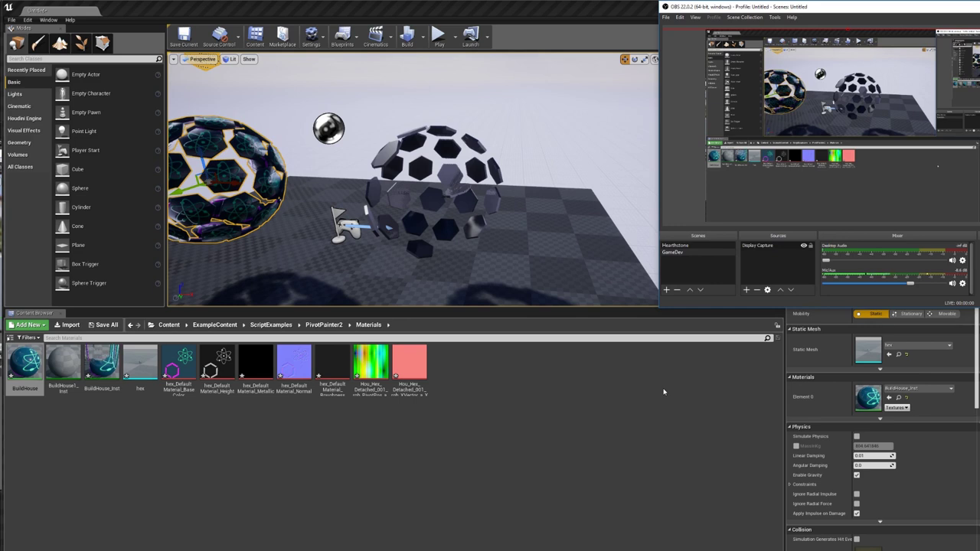
pyautogui.click(607, 413)
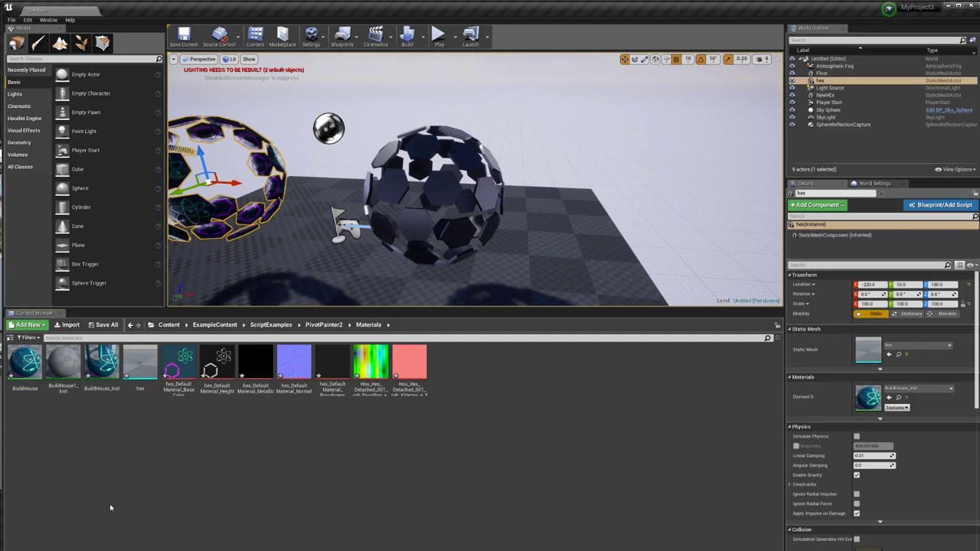
pyautogui.hotkey('alt', 'Tab')
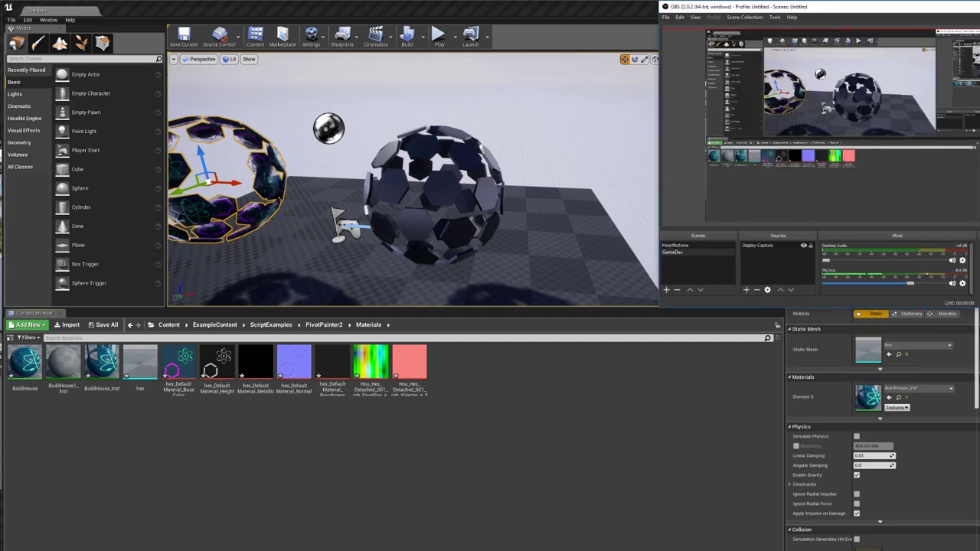